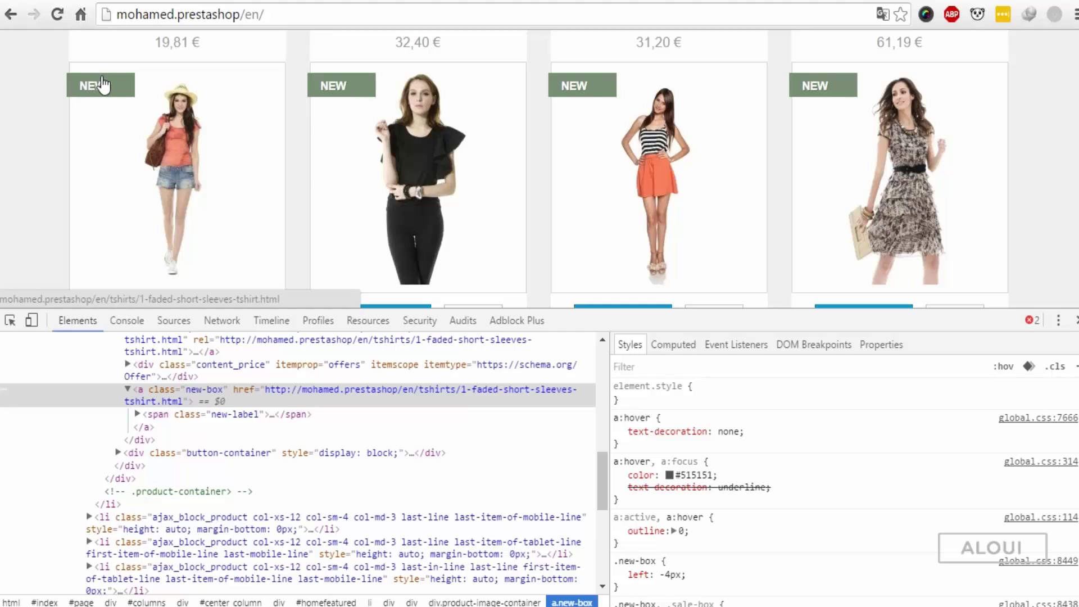
# - Select the NEW badge's .new-box container element in the Elements panel
pyautogui.click(10, 321)
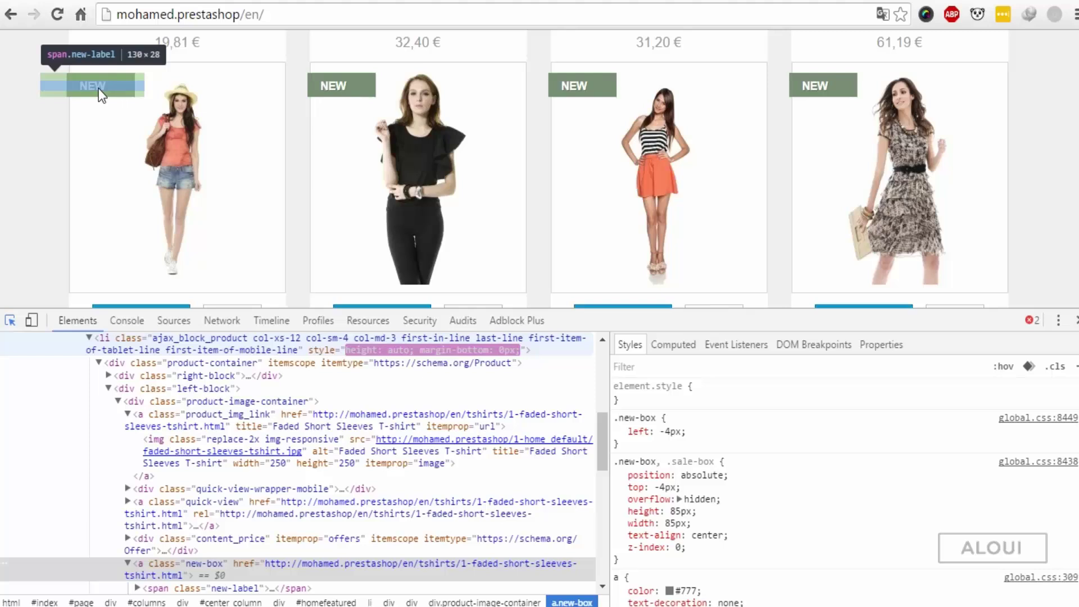
pyautogui.click(99, 88)
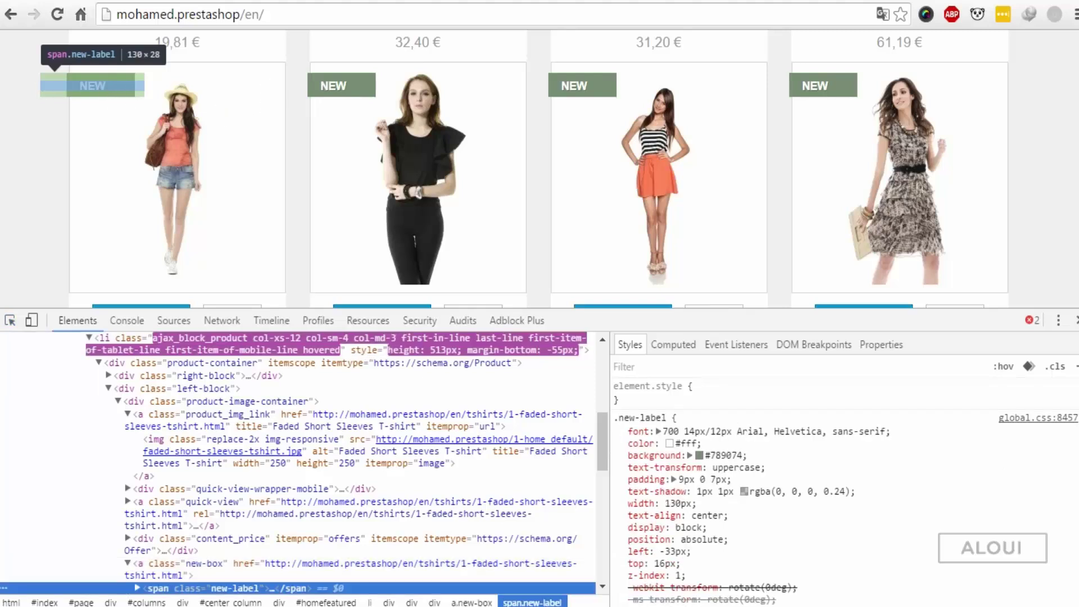
pyautogui.hotkey('ctrl', 'Tab')
pyautogui.hotkey('ctrl', 'Tab')
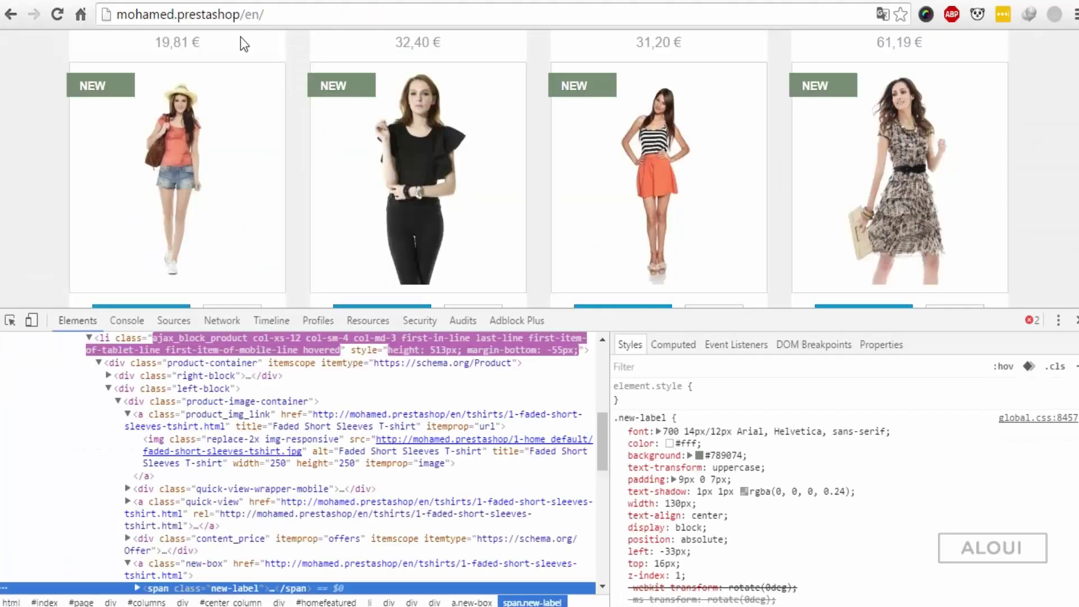
pyautogui.scroll(3, 186, 382)
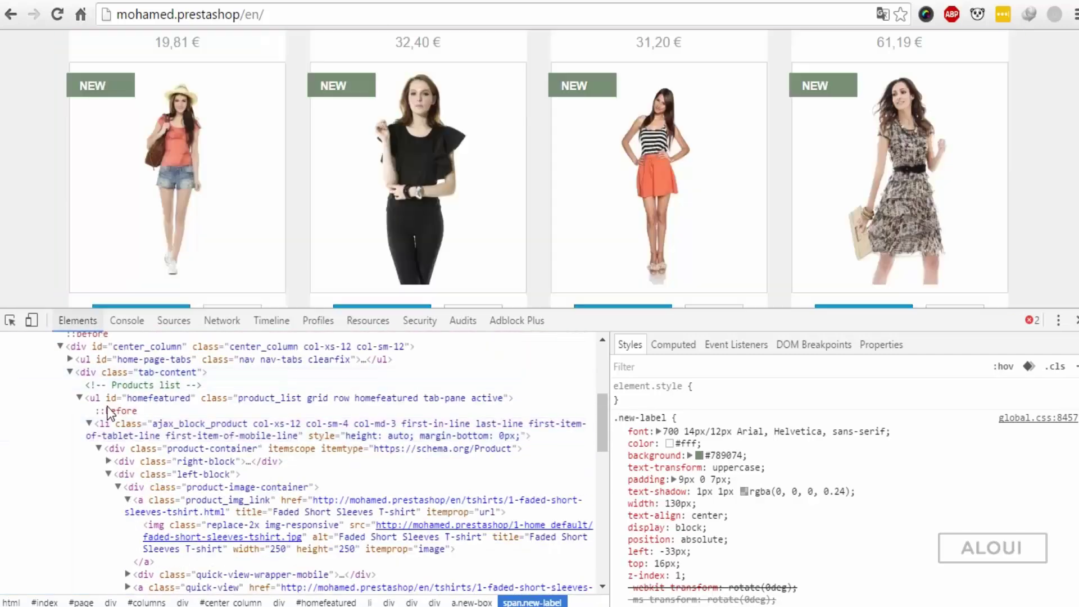
pyautogui.click(104, 428)
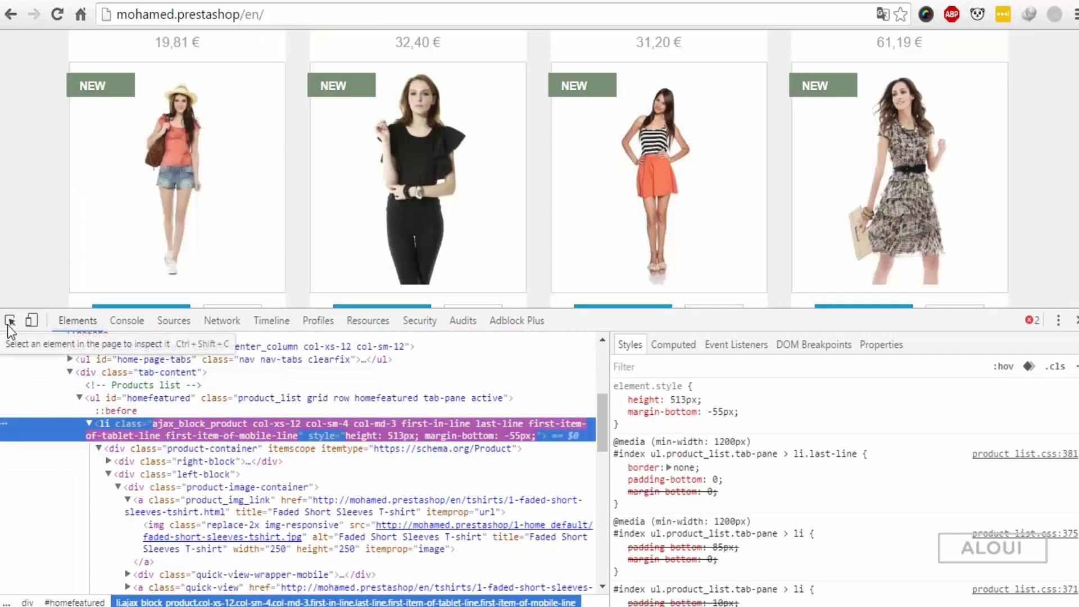
pyautogui.click(10, 321)
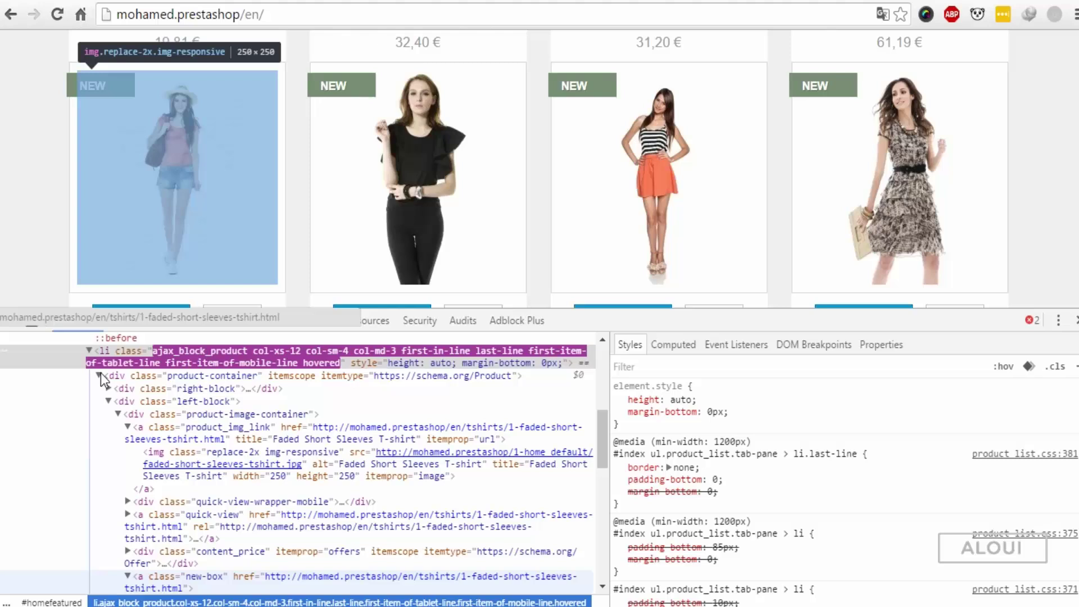
pyautogui.click(100, 87)
pyautogui.scroll(-3, 146, 506)
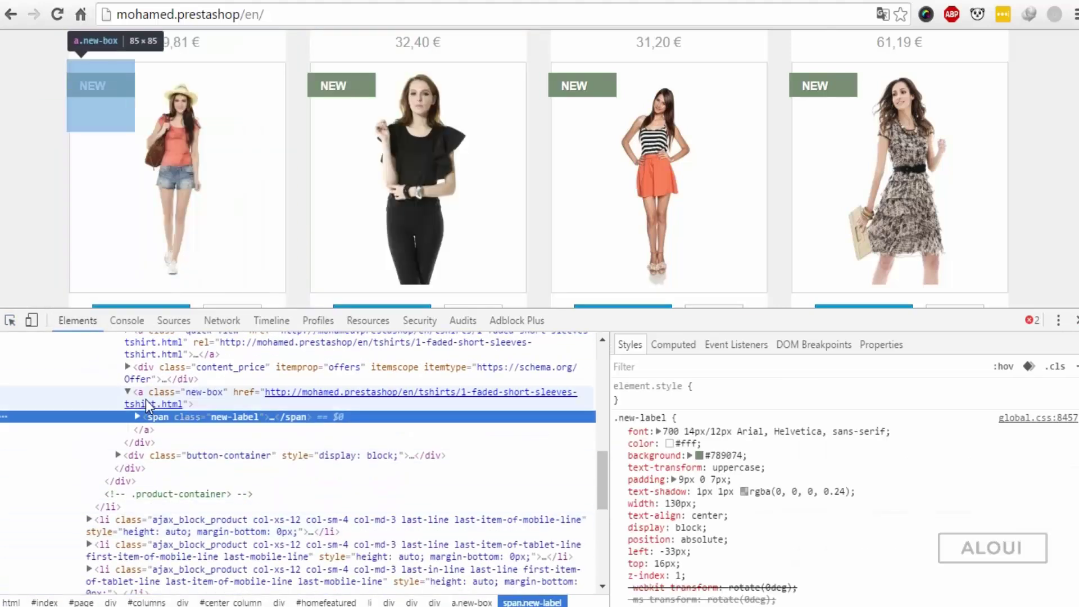
pyautogui.click(144, 395)
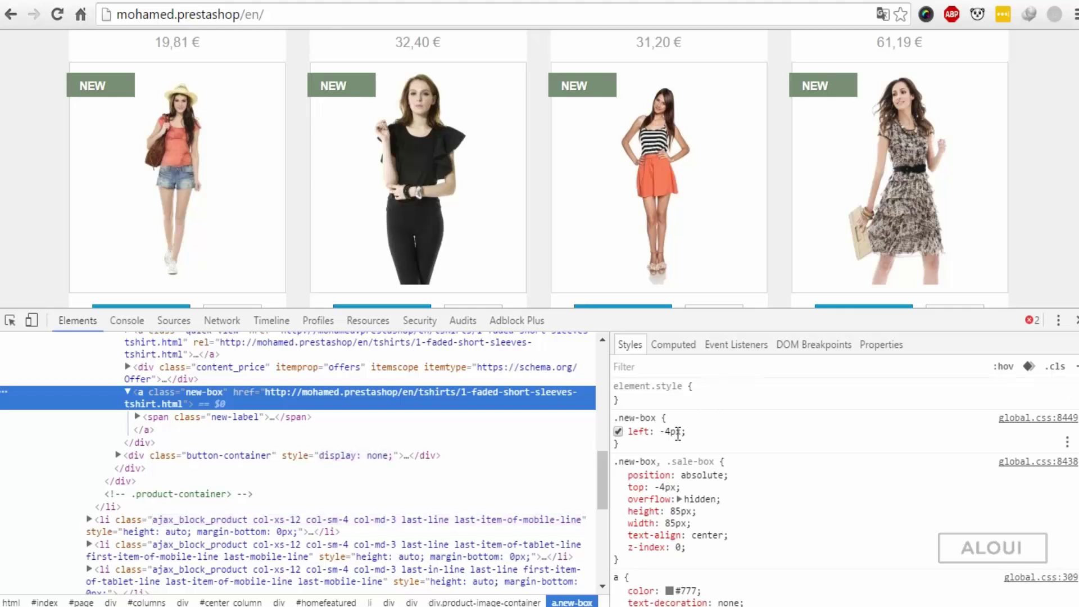
# - Replace the .new-box left: -4px offset with right: 0
pyautogui.click(671, 433)
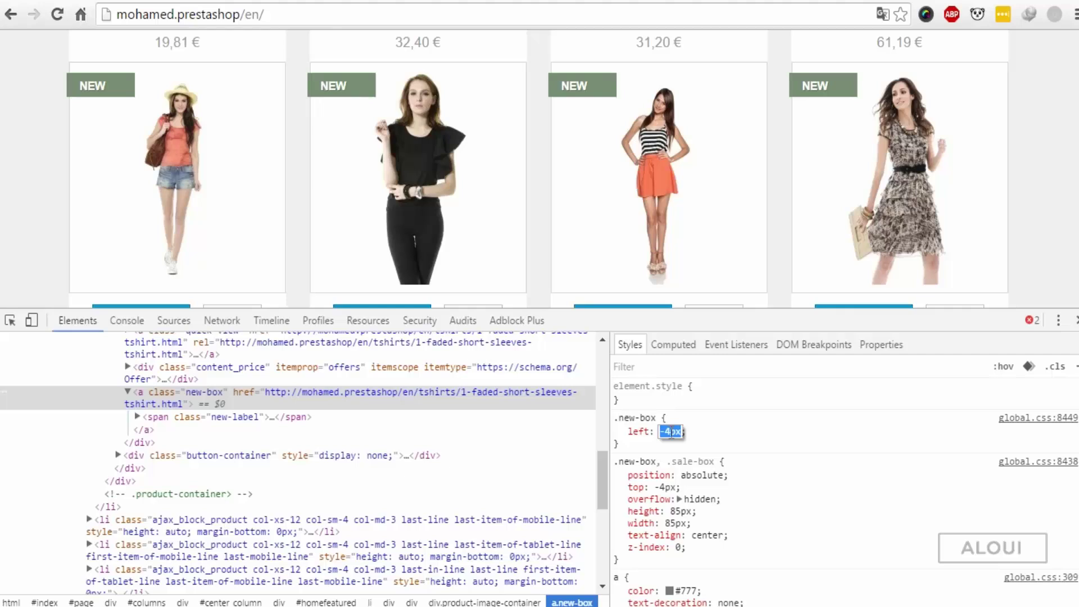
pyautogui.hotkey('shift', 'Tab')
pyautogui.write('right')
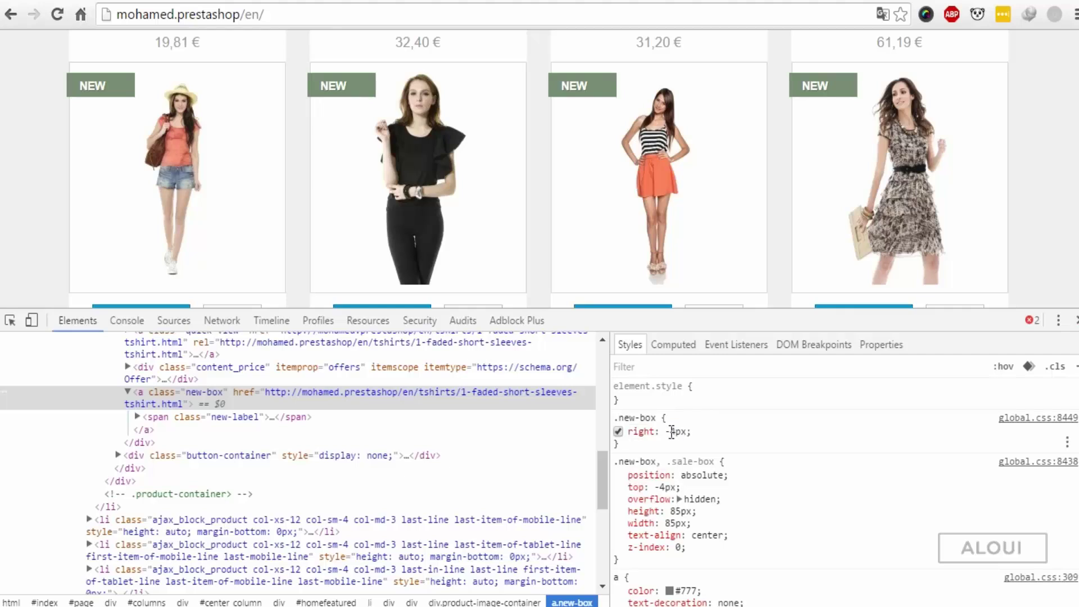
pyautogui.press('Tab')
pyautogui.press('Return')
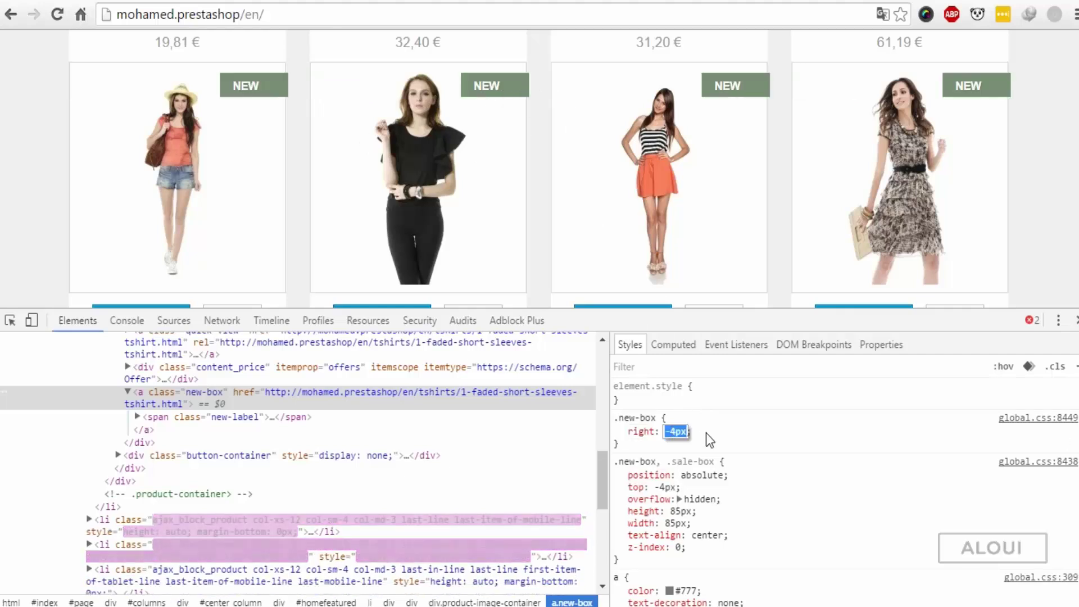
pyautogui.click(677, 431)
pyautogui.write('0')
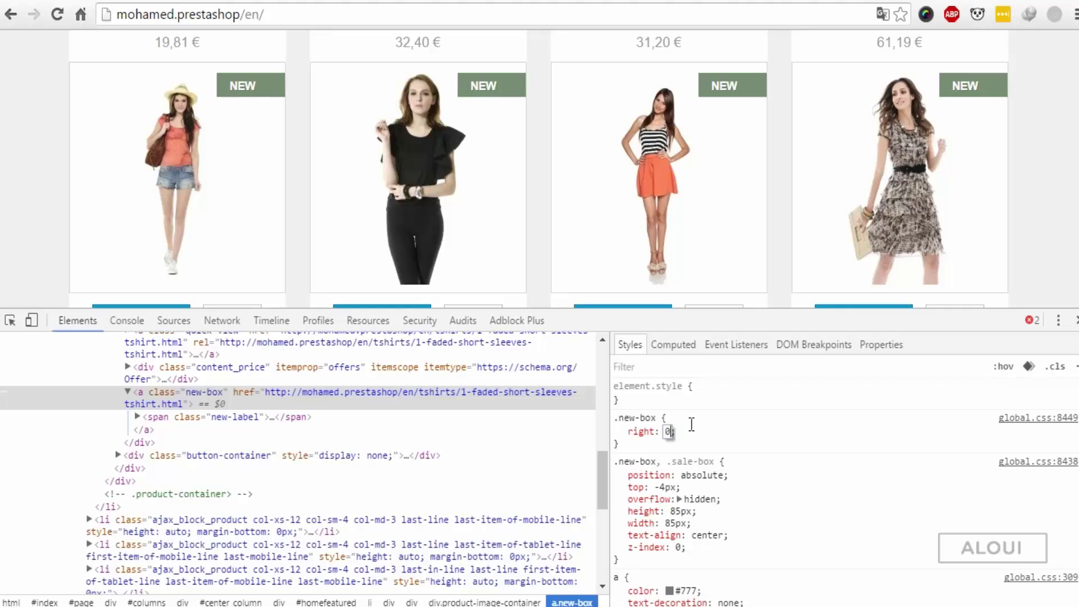
pyautogui.press('Return')
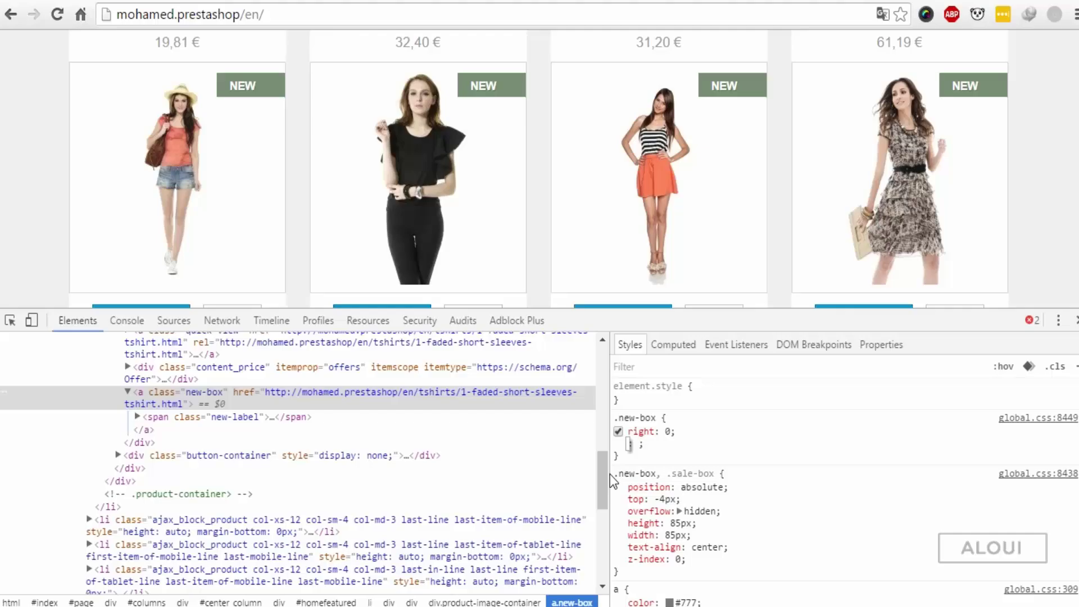
# - Change the .new-box offset on global.css line 8450 from -4px to 0px, then return to Chrome
pyautogui.hotkey('alt', 'Tab')
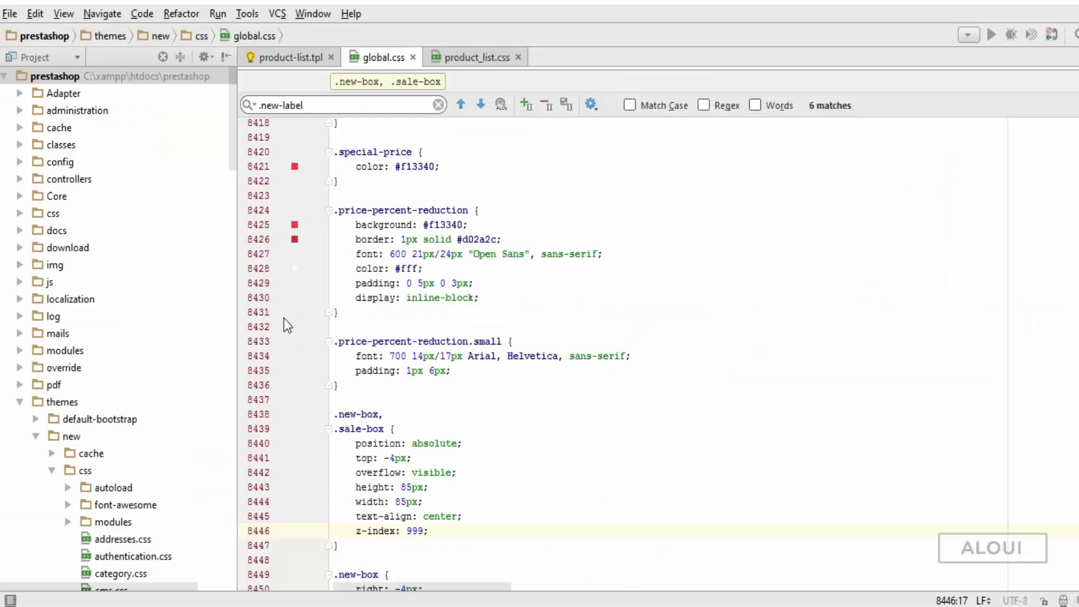
pyautogui.scroll(-4, 285, 318)
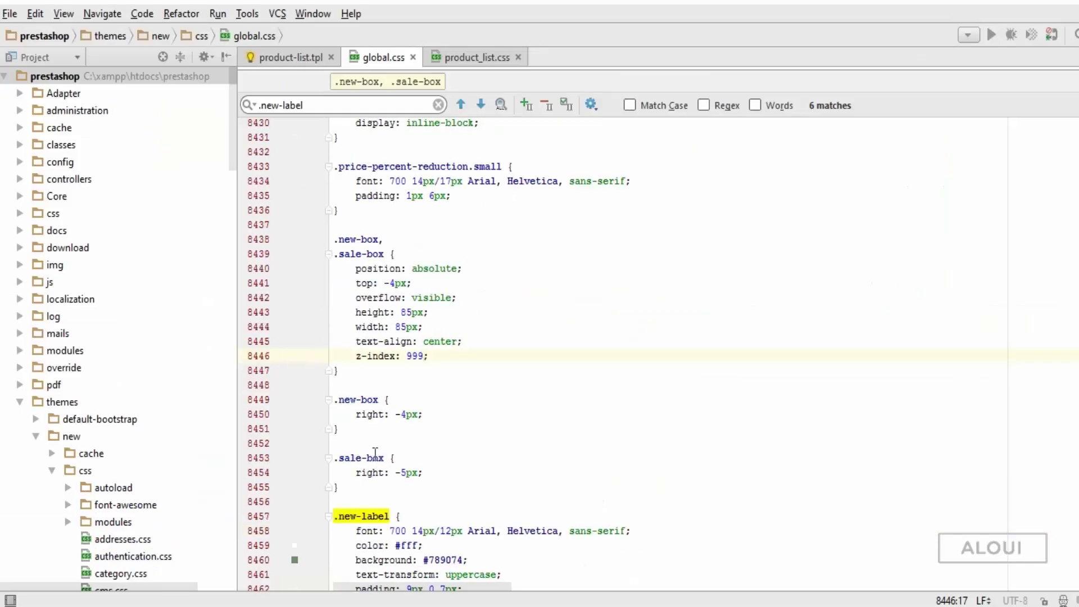
pyautogui.doubleClick(369, 414)
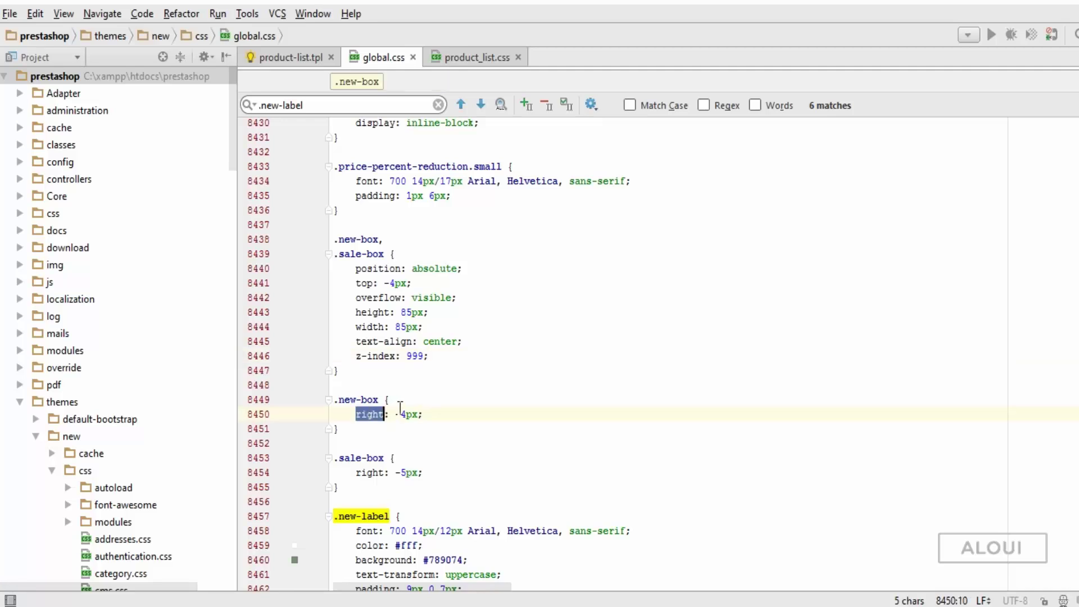
pyautogui.doubleClick(405, 414)
pyautogui.write('0')
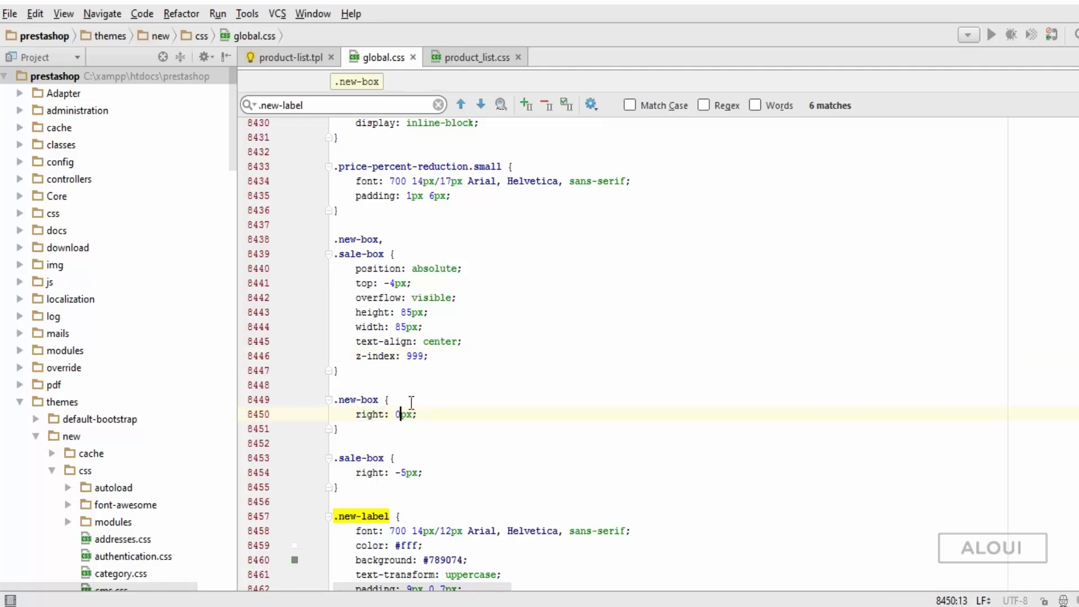
pyautogui.hotkey('alt', 'Tab')
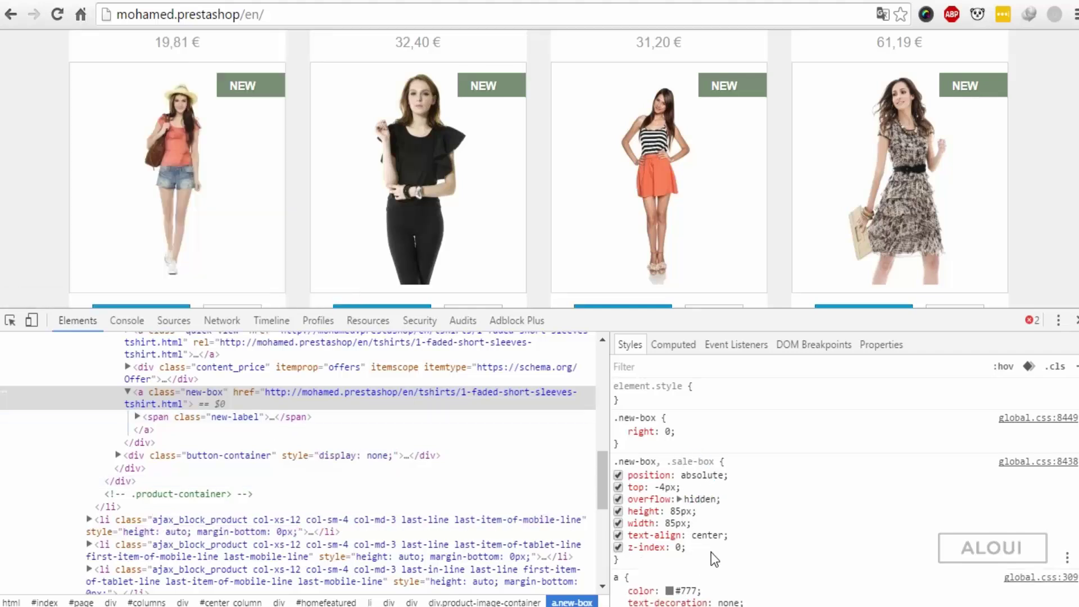
pyautogui.click(713, 559)
pyautogui.write('text-align: ;')
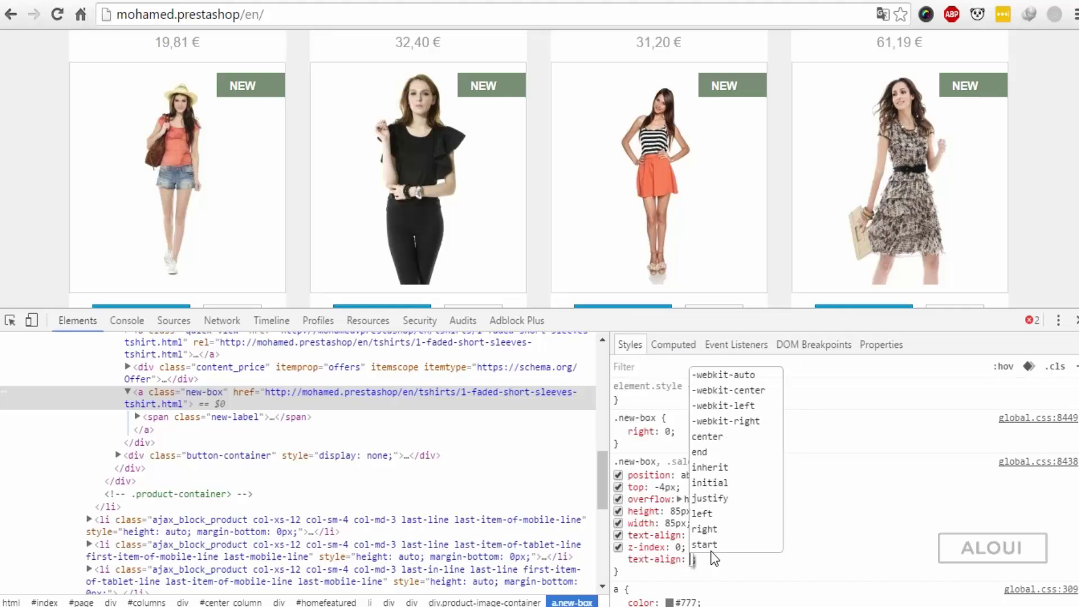
pyautogui.press('Tab')
pyautogui.write('cen')
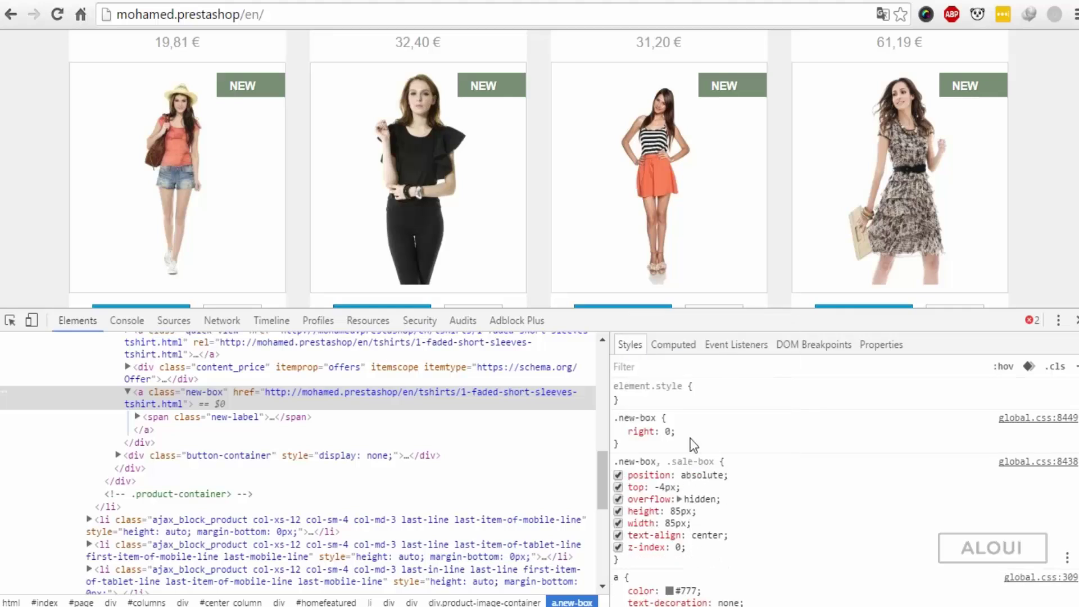
pyautogui.click(709, 437)
pyautogui.write('text-align')
pyautogui.press('Tab')
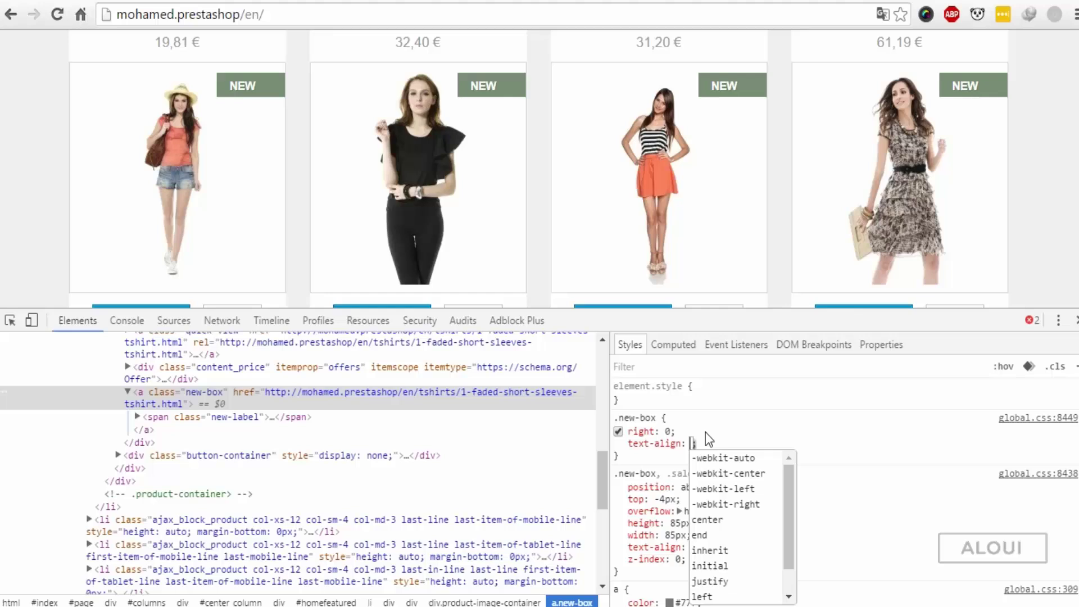
pyautogui.write('center')
pyautogui.press('Tab')
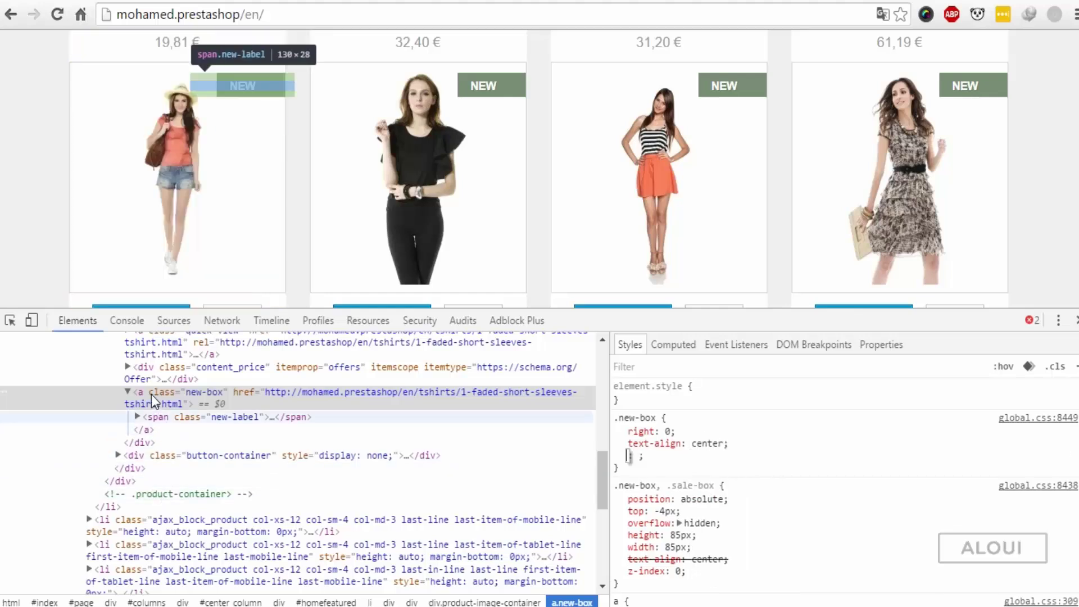
pyautogui.click(653, 443)
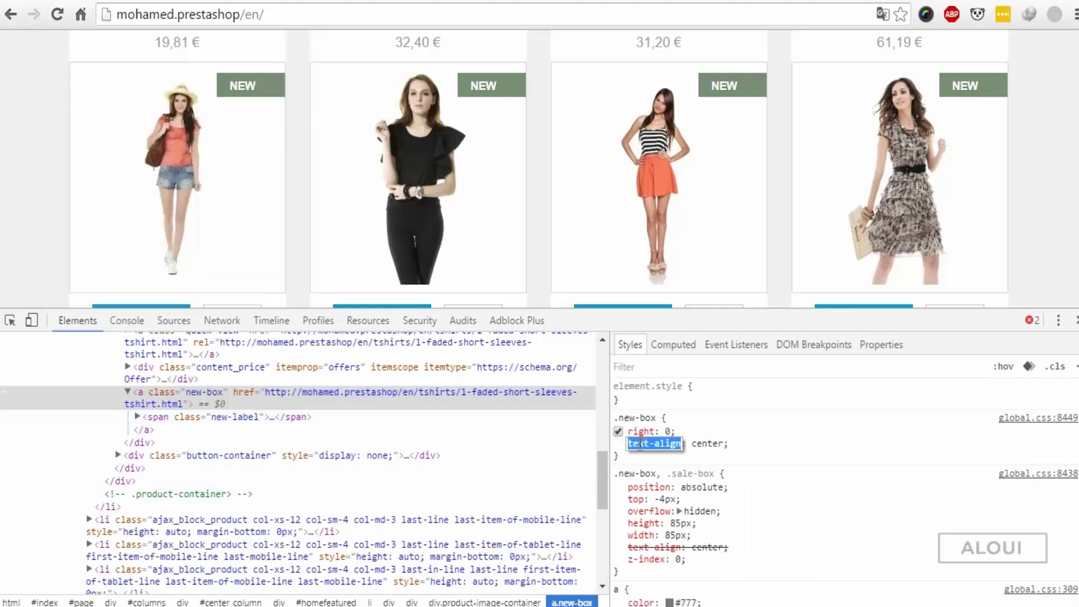
pyautogui.press('BackSpace')
pyautogui.press('Return')
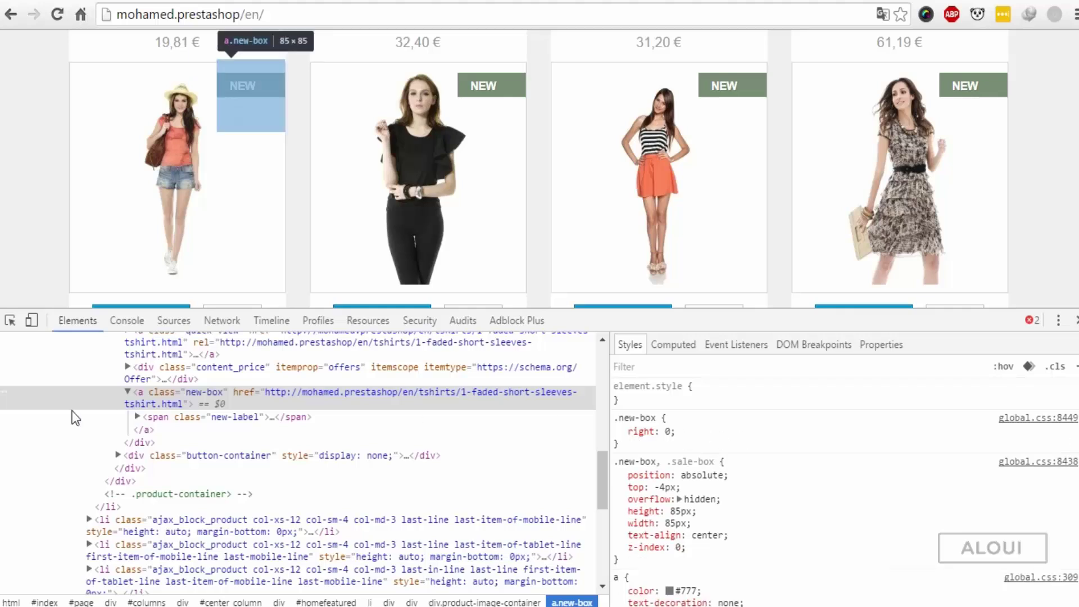
pyautogui.click(253, 417)
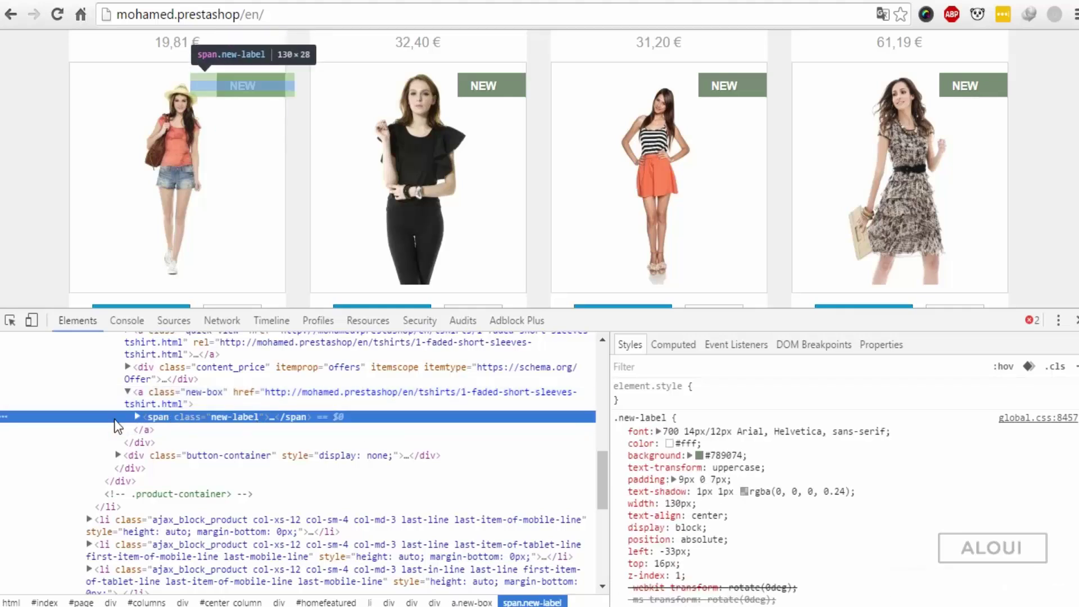
pyautogui.scroll(-1, 838, 521)
pyautogui.scroll(-1, 838, 521)
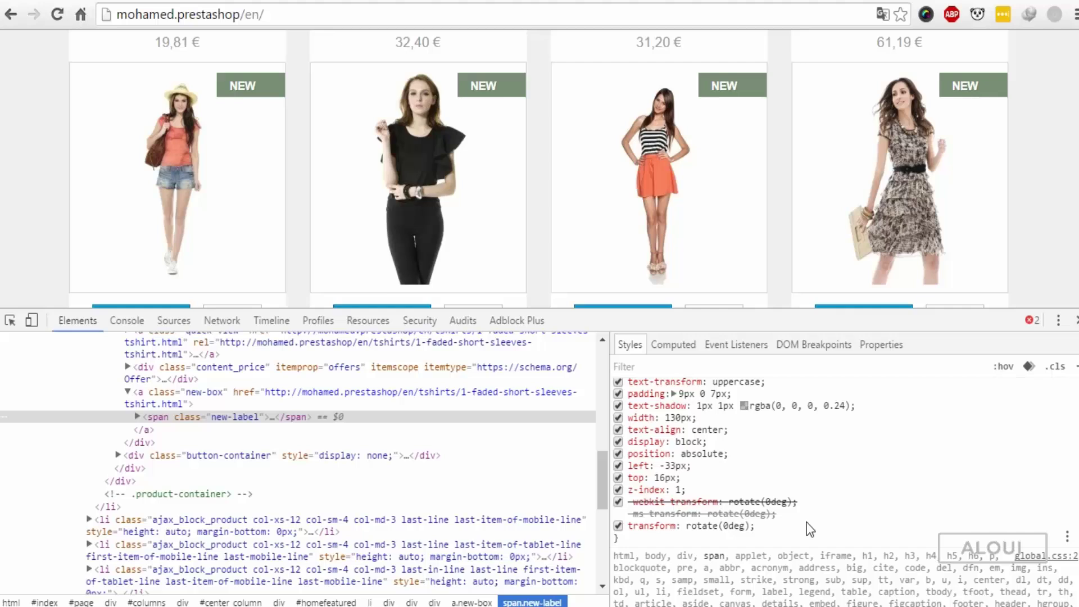
# - Add text-align: center, padding: 0 and margin: 0 auto to the .new-label rule
pyautogui.click(809, 529)
pyautogui.write('text-align: ;')
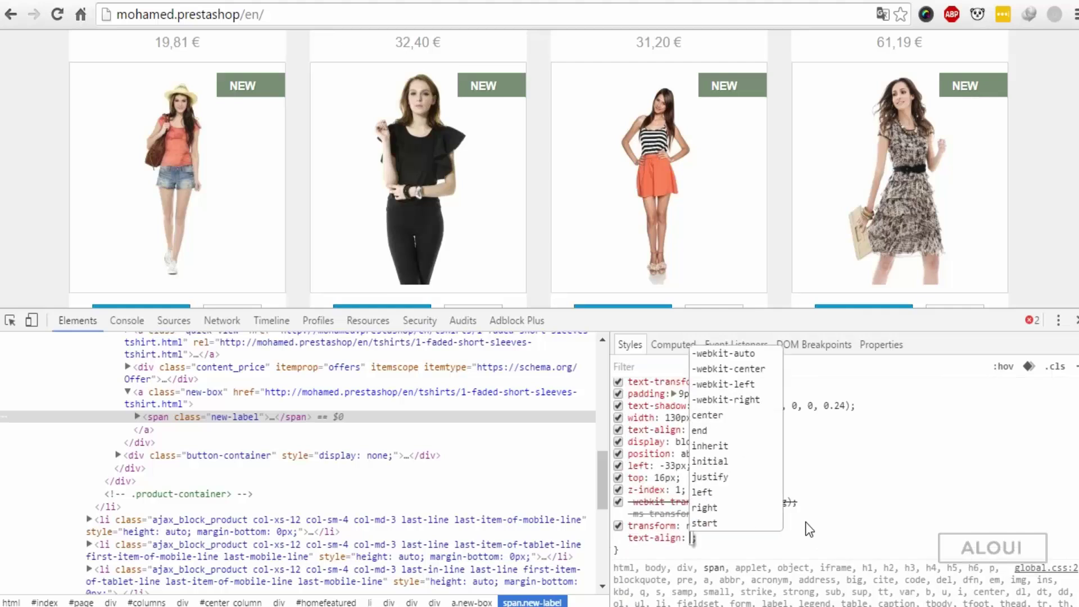
pyautogui.press('Tab')
pyautogui.write('center')
pyautogui.press('Return')
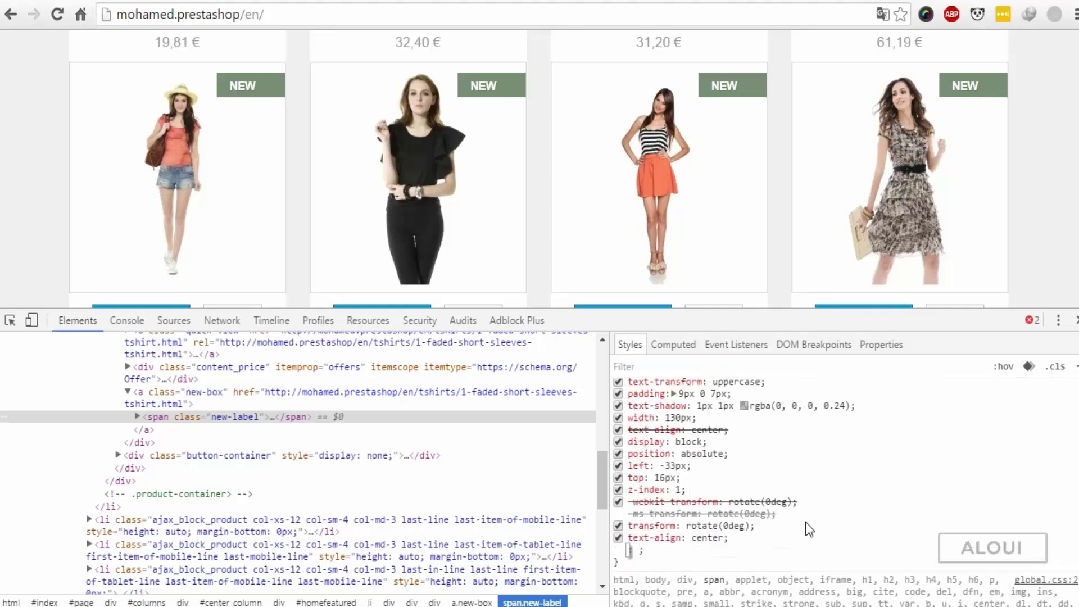
pyautogui.write('padding')
pyautogui.press('Tab')
pyautogui.write('0')
pyautogui.press('Return')
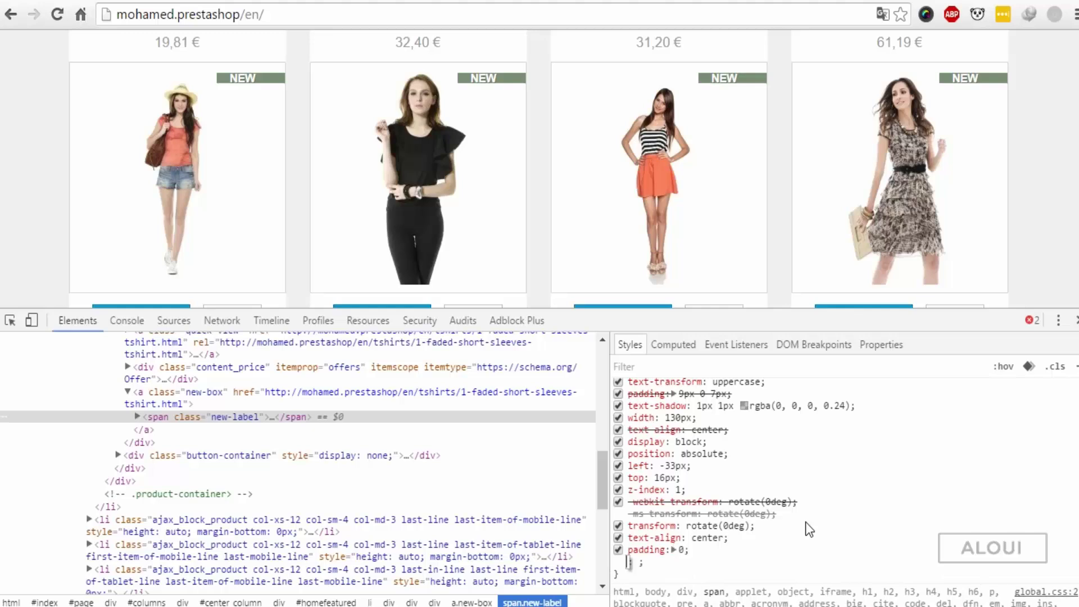
pyautogui.write('margin')
pyautogui.press('Tab')
pyautogui.write('0')
pyautogui.press('Return')
pyautogui.hotkey('shift', 'Tab')
pyautogui.hotkey('shift', 'Tab')
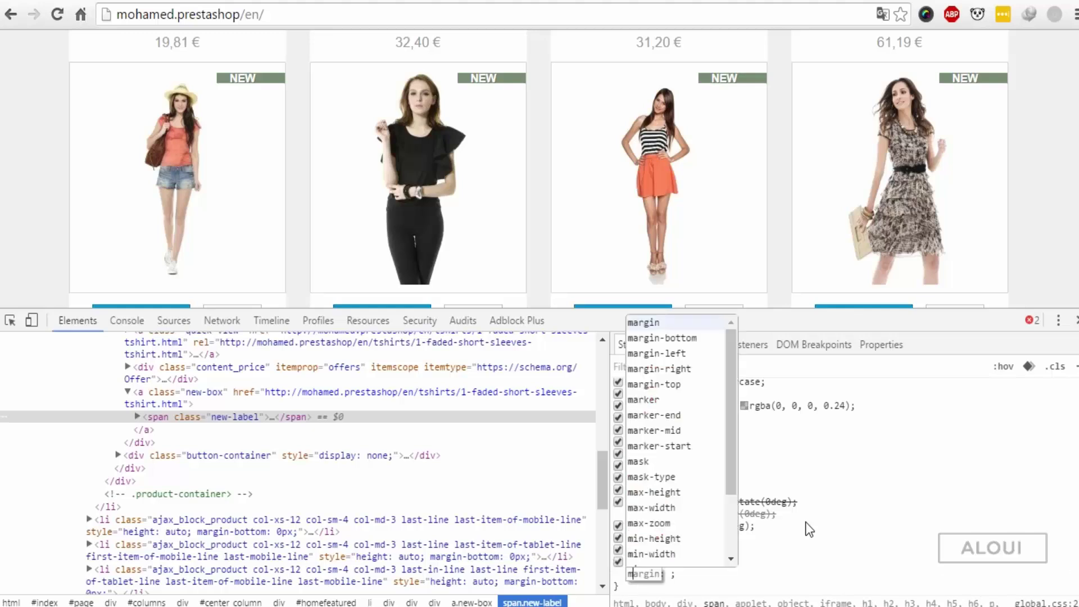
pyautogui.press('Tab')
pyautogui.write('auto')
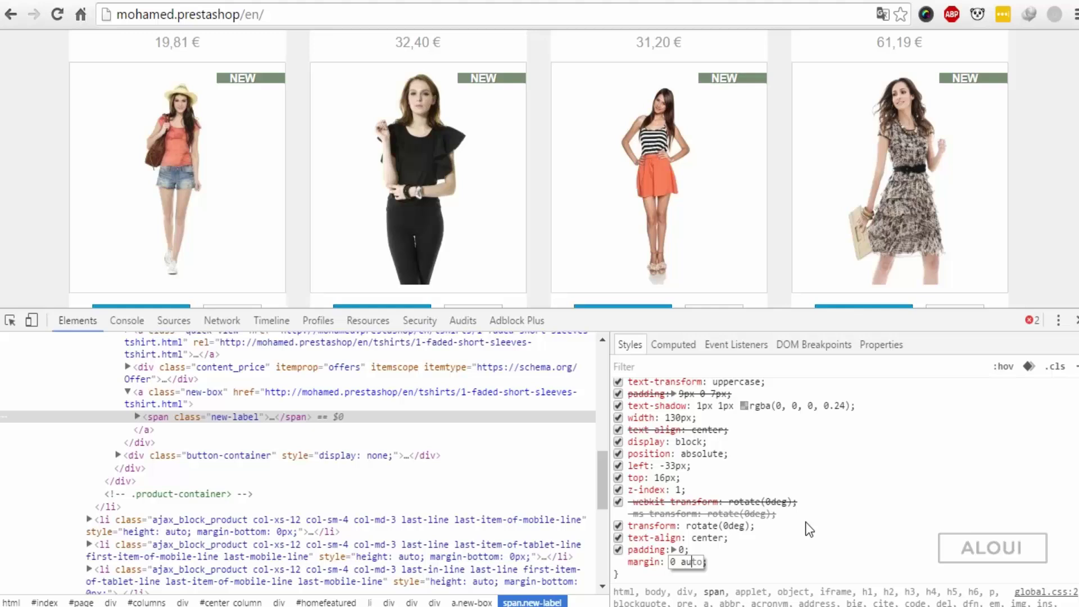
pyautogui.press('Return')
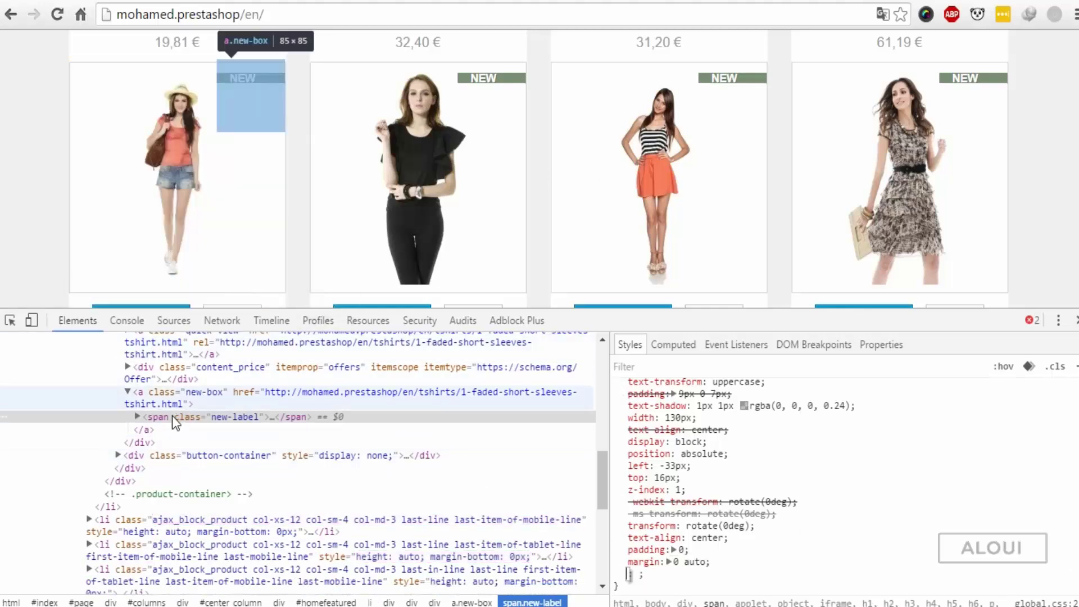
pyautogui.scroll(3, 691, 455)
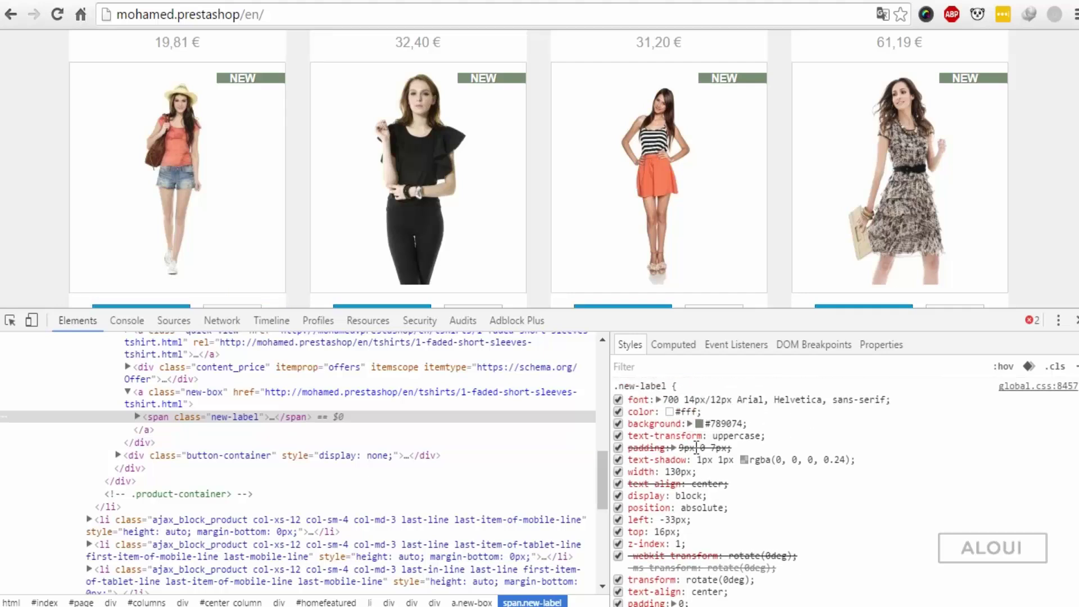
pyautogui.scroll(1, 692, 456)
# - Delete the old padding, text-shadow, 130px width and text-align declarations from .new-label
pyautogui.moveTo(651, 314); pyautogui.dragTo(651, 296)
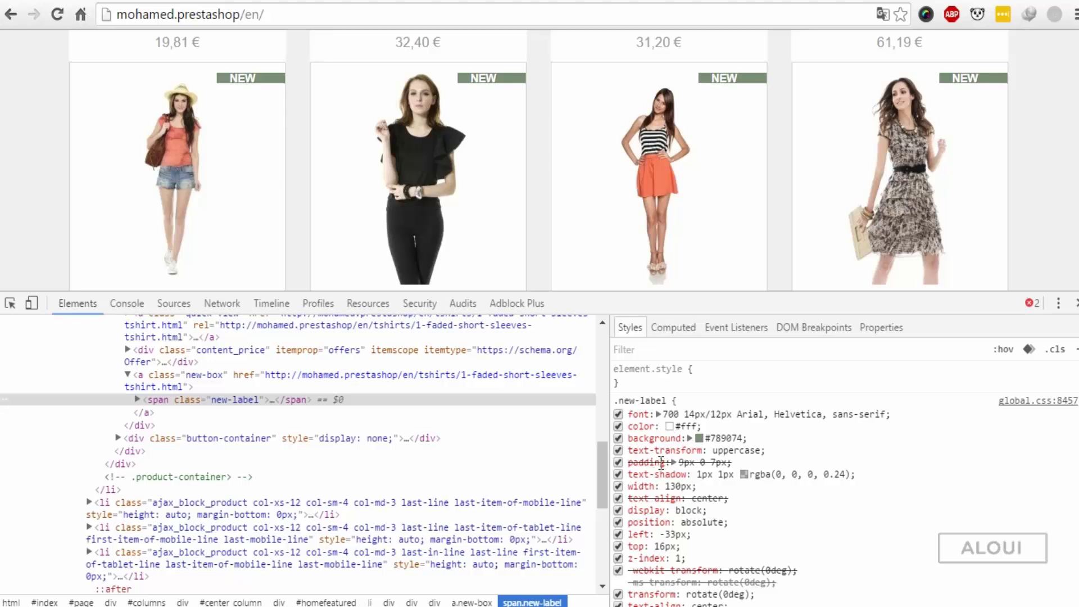
pyautogui.click(700, 463)
pyautogui.press('BackSpace')
pyautogui.press('Return')
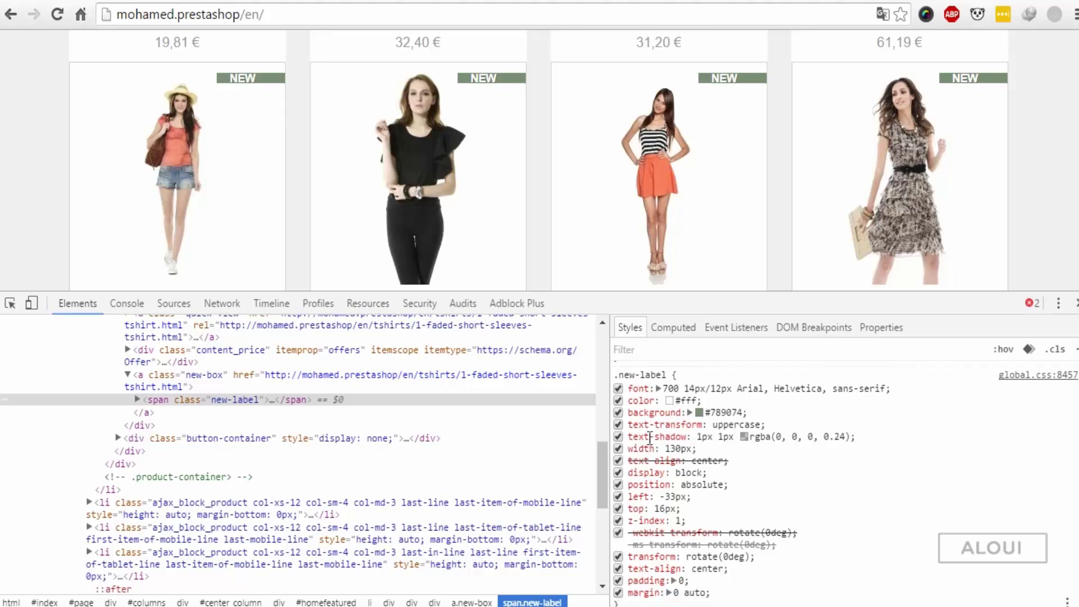
pyautogui.click(651, 437)
pyautogui.press('BackSpace')
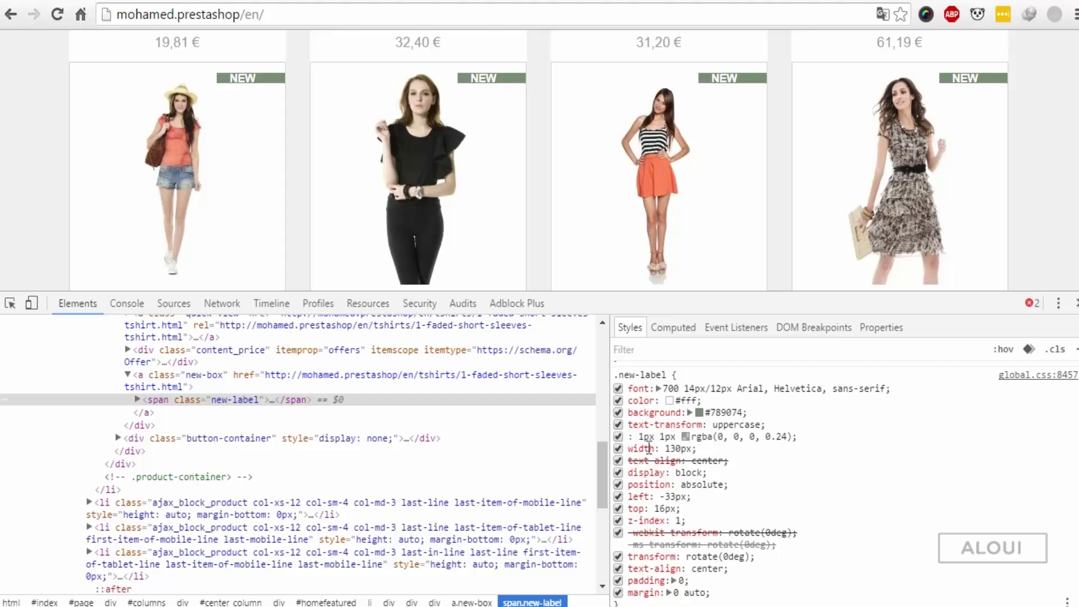
pyautogui.press('Tab')
pyautogui.press('BackSpace')
pyautogui.press('Return')
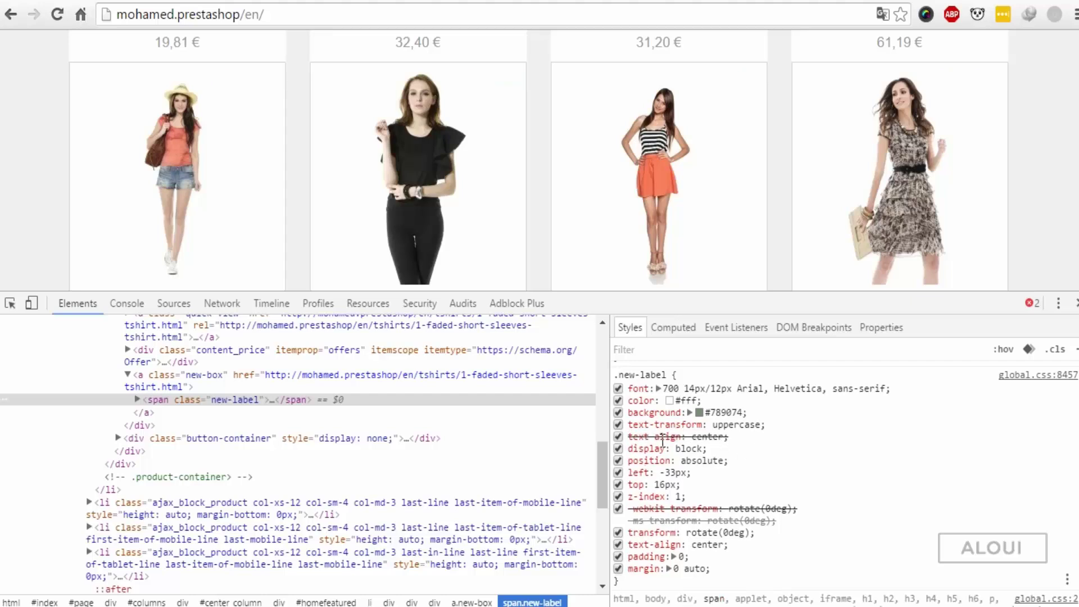
pyautogui.click(658, 437)
pyautogui.press('BackSpace')
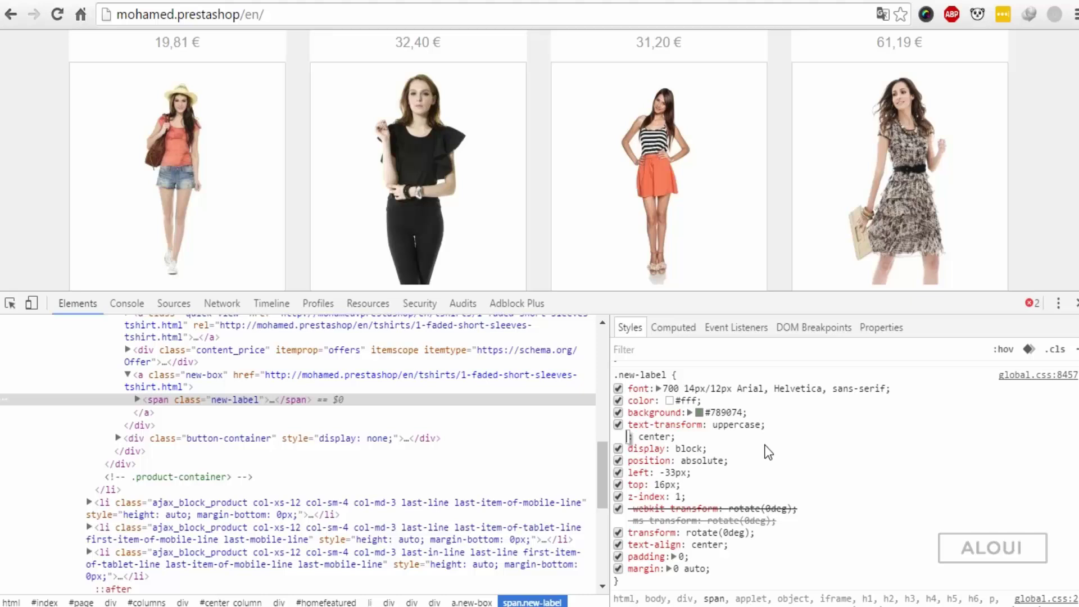
pyautogui.press('Return')
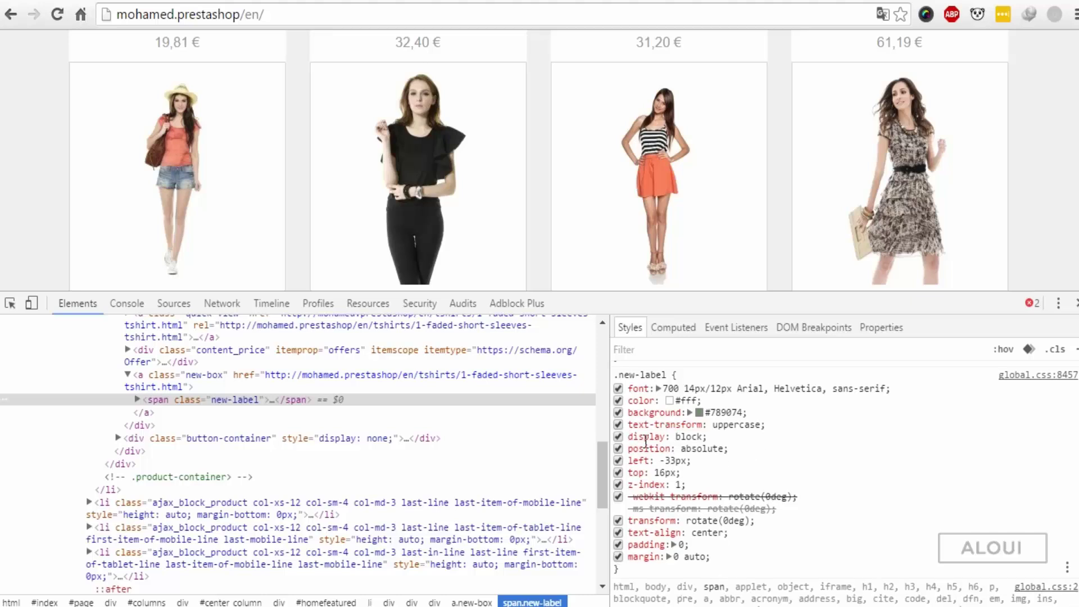
# - Remove display: block and set .new-label left and top to 0
pyautogui.doubleClick(647, 437)
pyautogui.press('BackSpace')
pyautogui.press('Return')
pyautogui.click(637, 449)
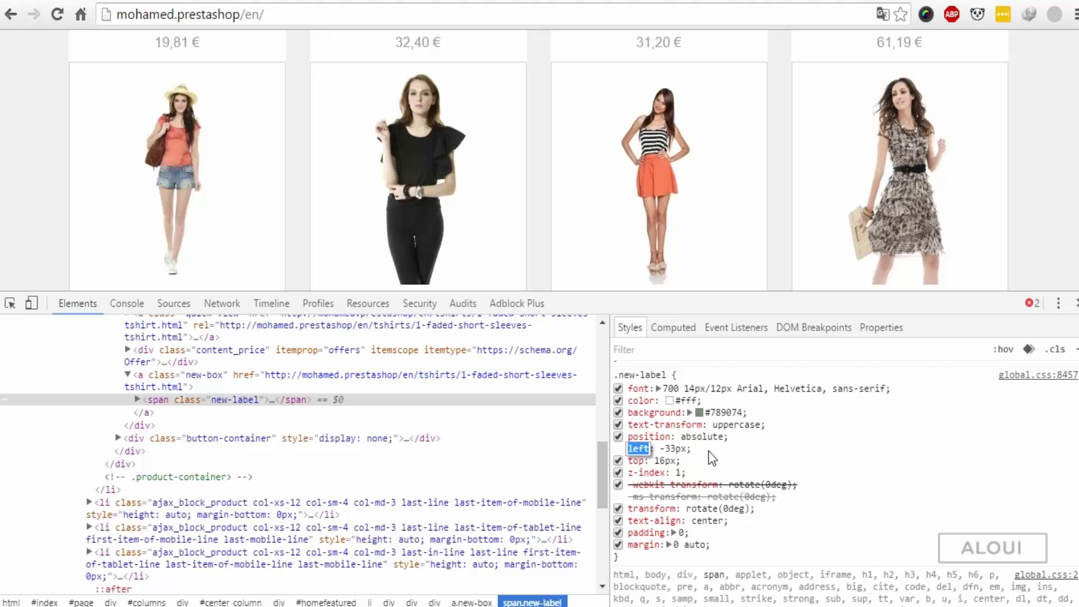
pyautogui.click(679, 449)
pyautogui.write('0')
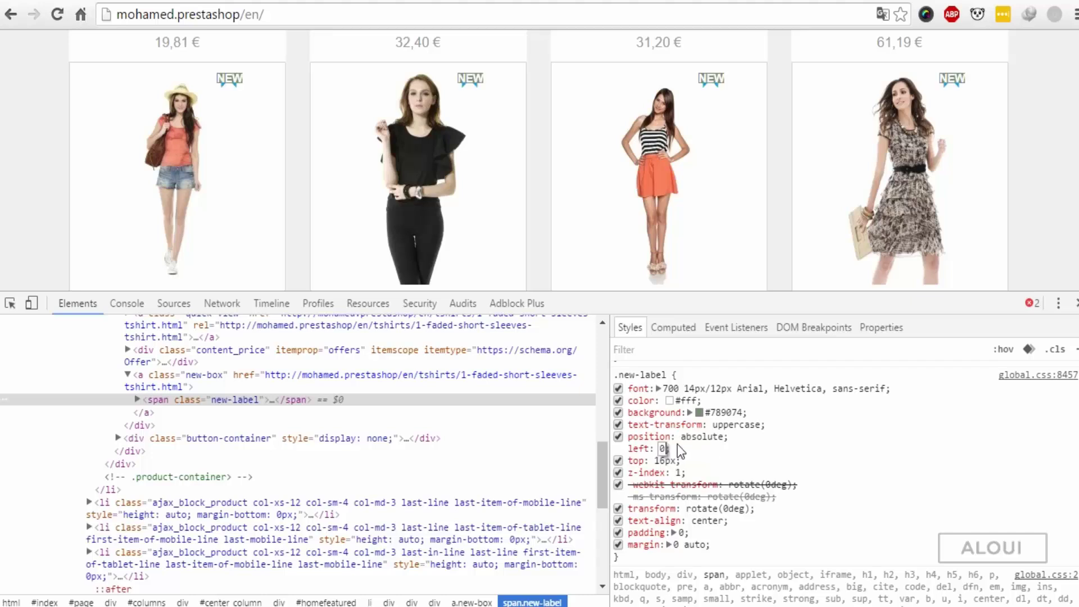
pyautogui.press('Return')
pyautogui.click(666, 461)
pyautogui.write('0')
pyautogui.press('Return')
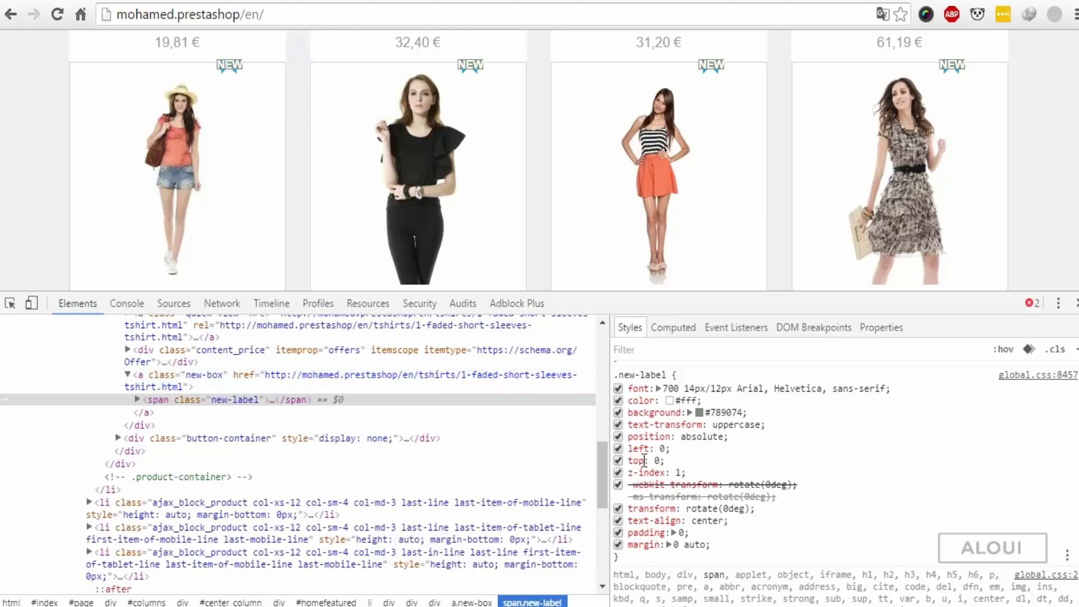
# - Delete the transform declarations, leftover text-align, padding: 0 and margin: 0 auto
pyautogui.click(646, 488)
pyautogui.press('Delete')
pyautogui.press('Return')
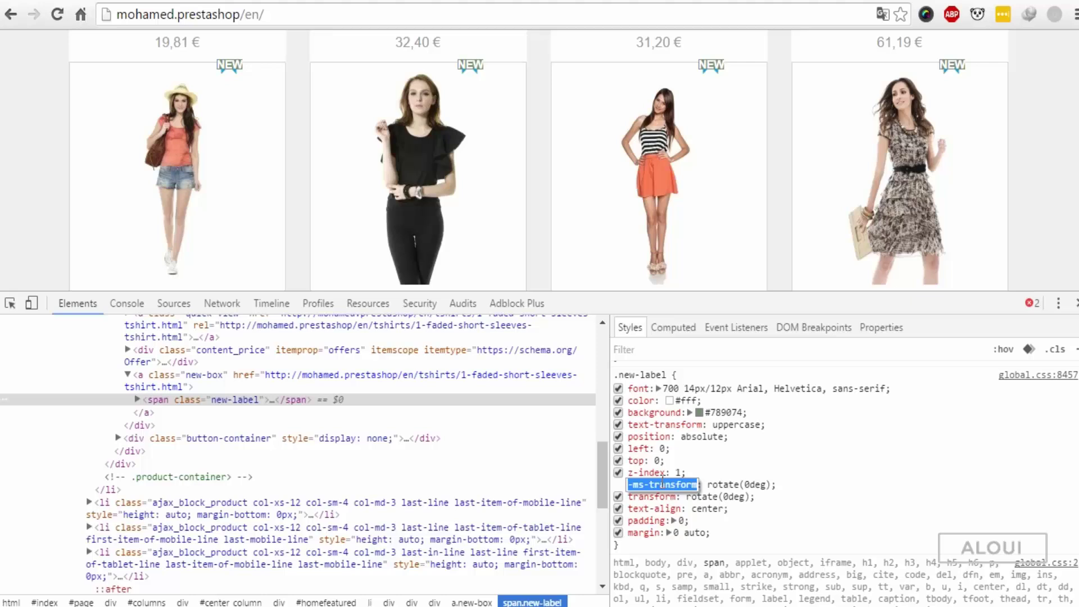
pyautogui.press('Tab')
pyautogui.press('BackSpace')
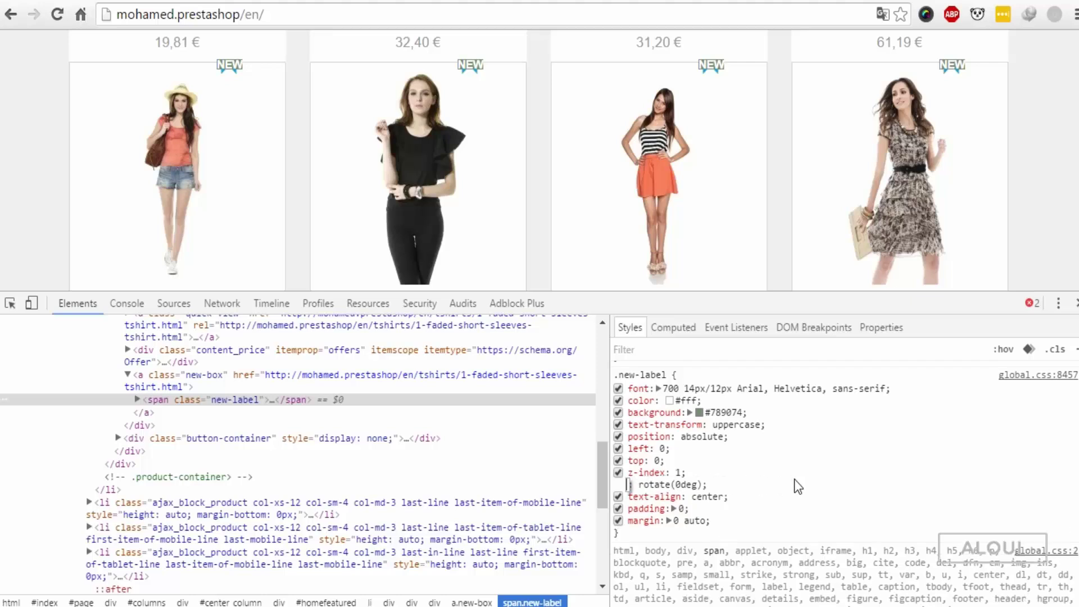
pyautogui.press('Return')
pyautogui.press('Return')
pyautogui.press('Tab')
pyautogui.press('BackSpace')
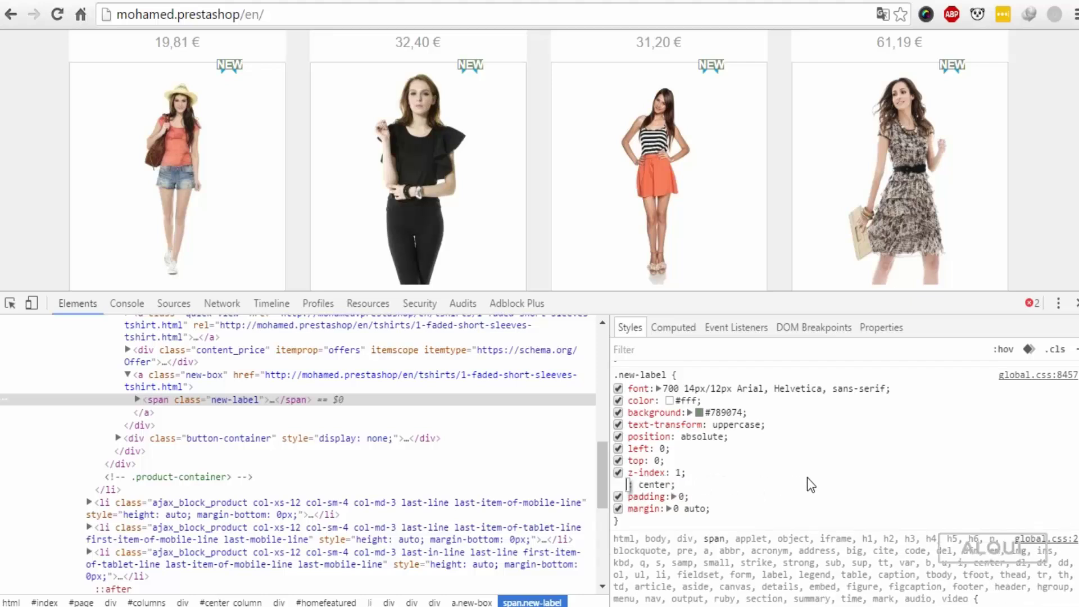
pyautogui.press('Return')
pyautogui.press('Tab')
pyautogui.press('BackSpace')
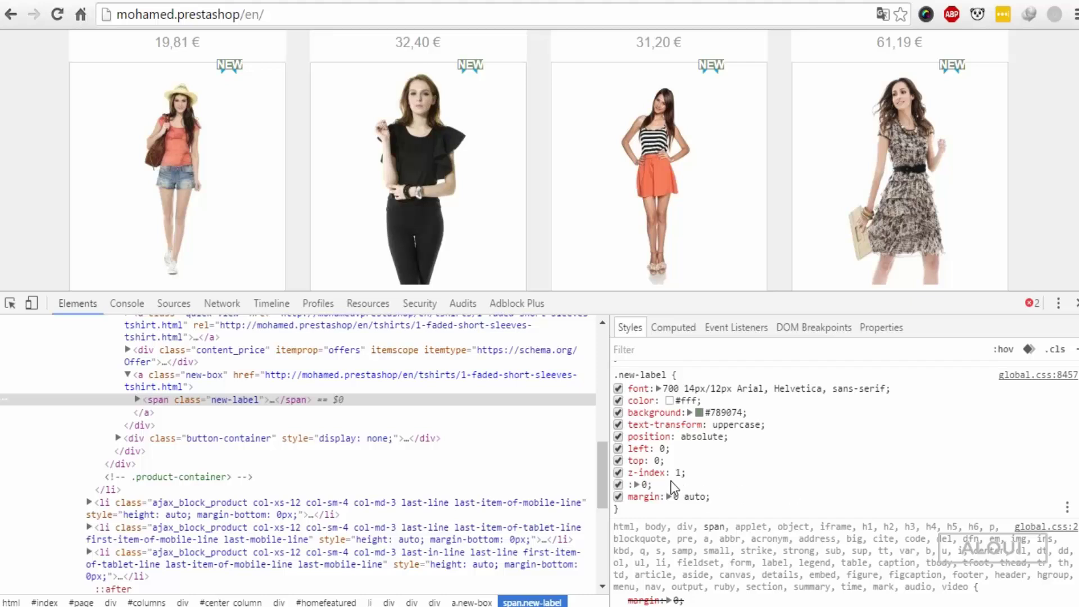
pyautogui.press('Return')
pyautogui.press('Tab')
pyautogui.press('BackSpace')
pyautogui.press('Return')
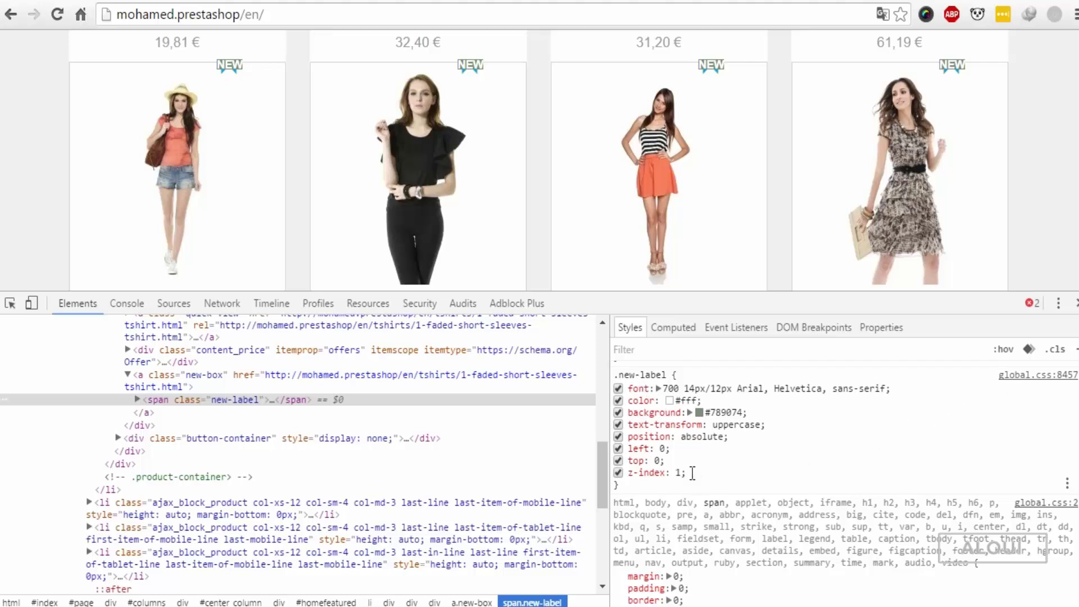
# - Paste the trimmed .new-label declarations over the old block in global.css, then return to Chrome
pyautogui.moveTo(691, 474); pyautogui.dragTo(628, 388)
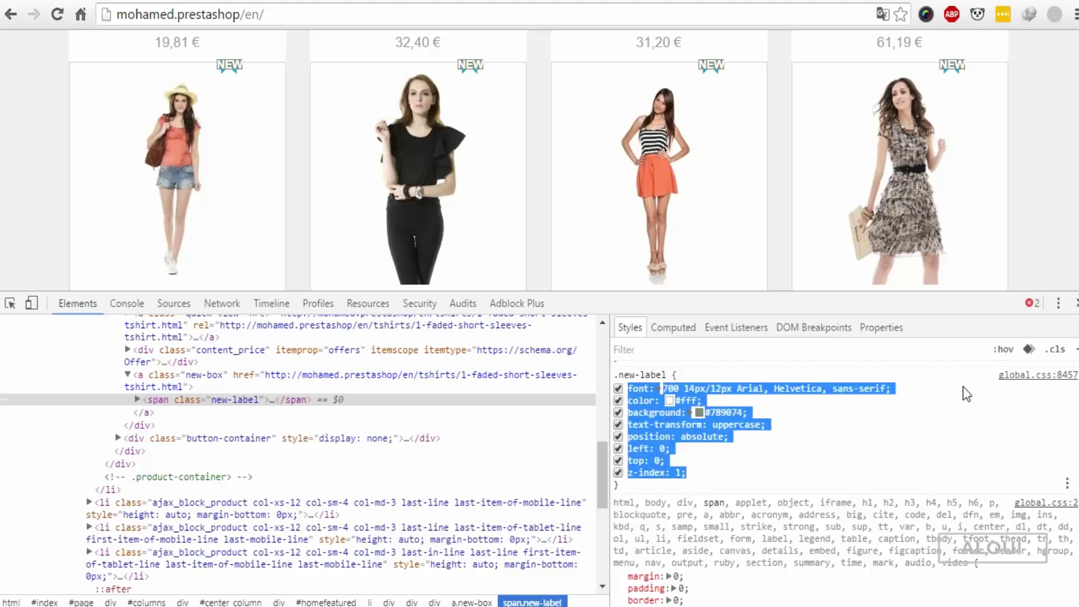
pyautogui.hotkey('alt', 'Tab')
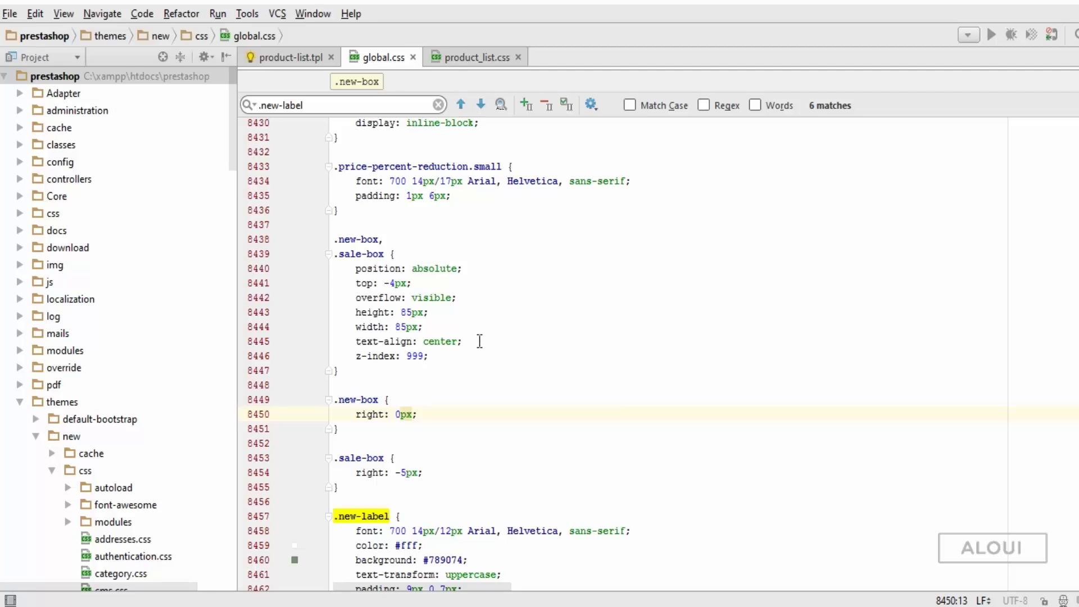
pyautogui.scroll(-4, 265, 375)
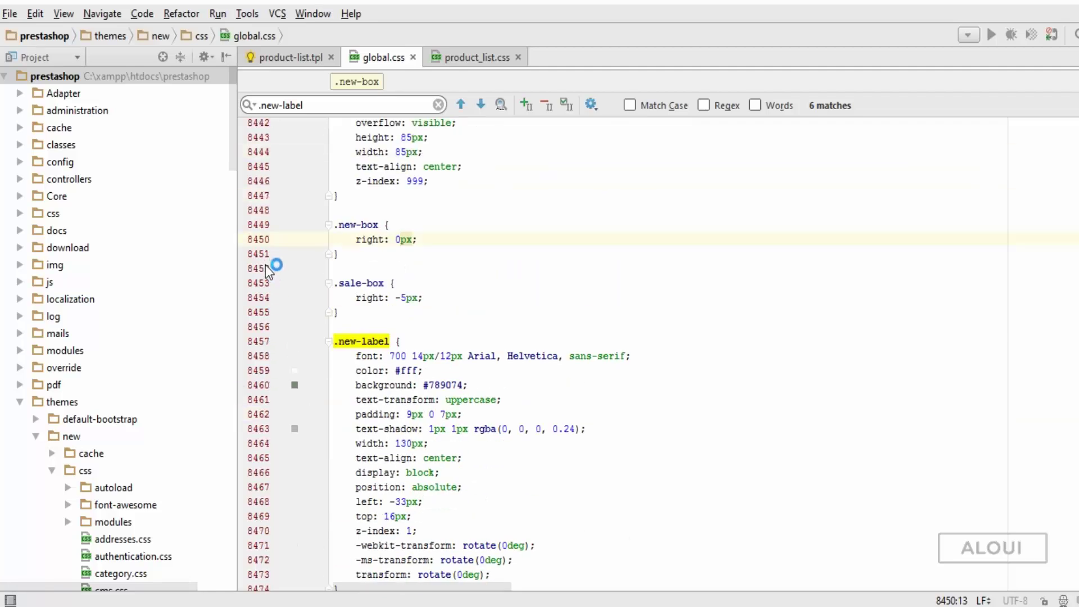
pyautogui.scroll(-2, 398, 382)
pyautogui.moveTo(491, 488); pyautogui.dragTo(312, 276)
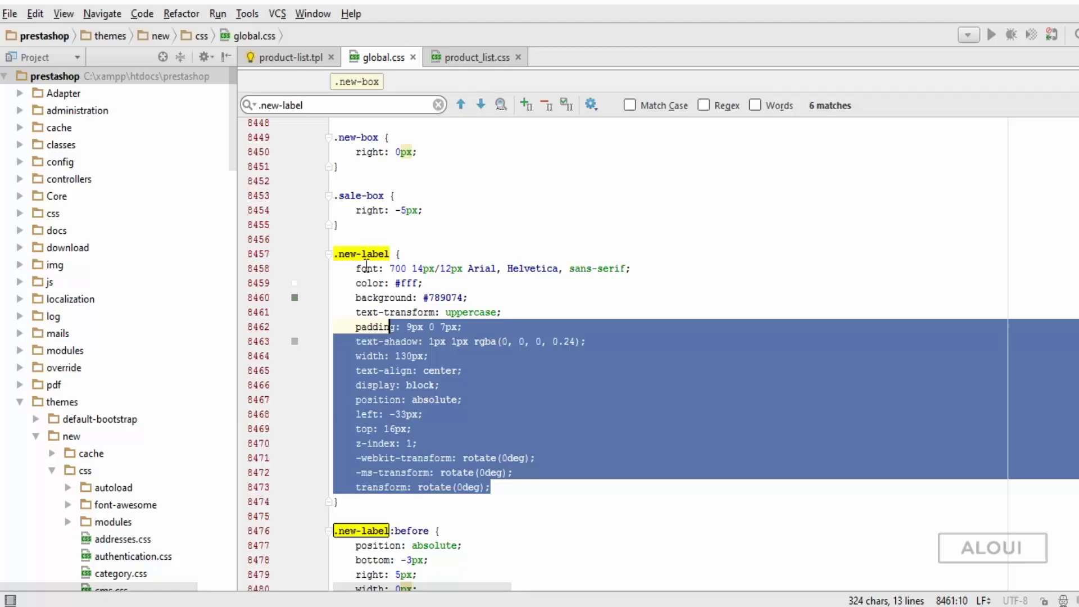
pyautogui.write('font: 700 14px/12px Arial, Helvetica, sans-serif;     color: #fff;     background: #789074;     text-transform: uppercase;     position: absolute;     left: 0;     top: 0;     z-index: 1;')
pyautogui.hotkey('alt', 'Tab')
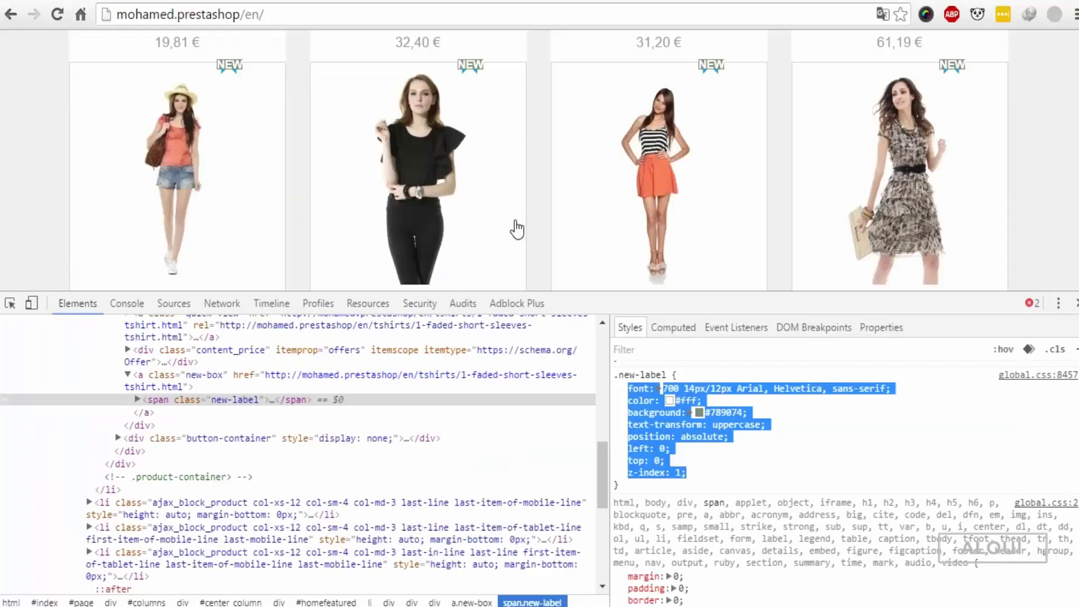
# - Give the .new-box rule height: auto and width: auto
pyautogui.click(151, 375)
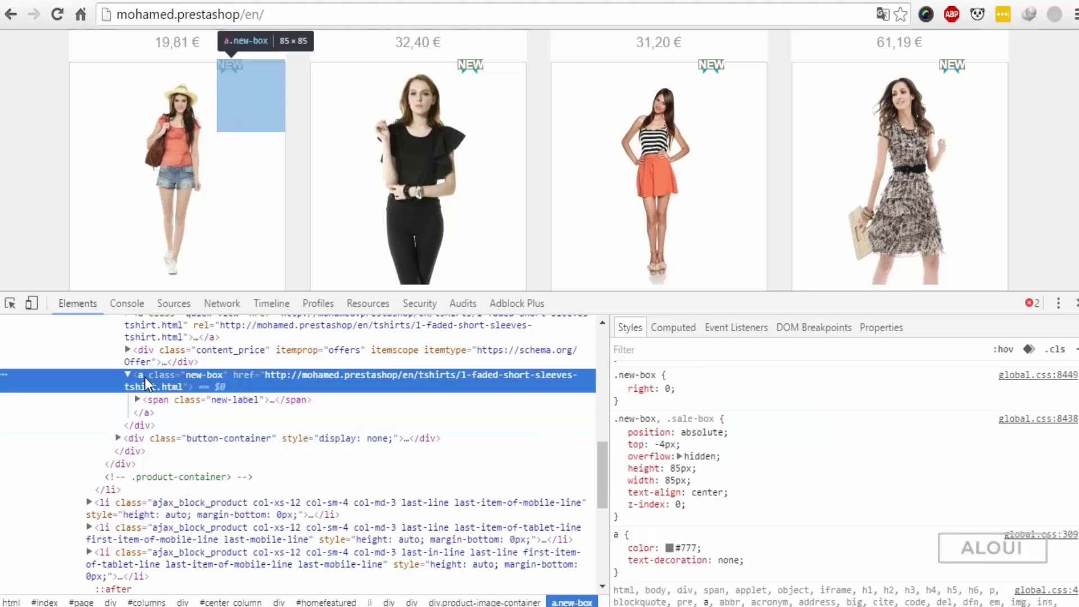
pyautogui.moveTo(687, 468)
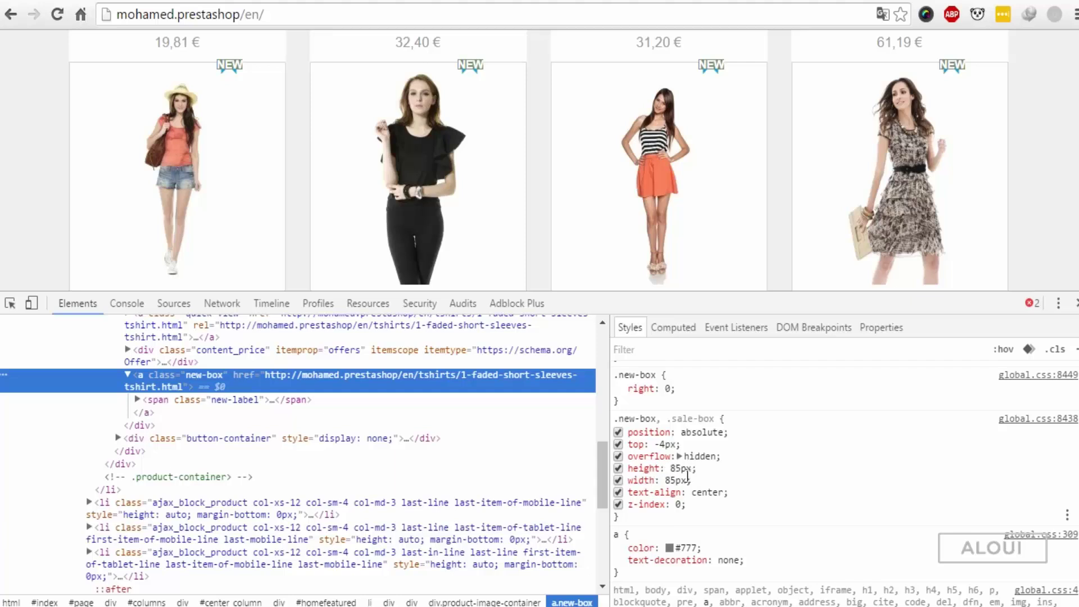
pyautogui.click(686, 392)
pyautogui.write('height')
pyautogui.press('Tab')
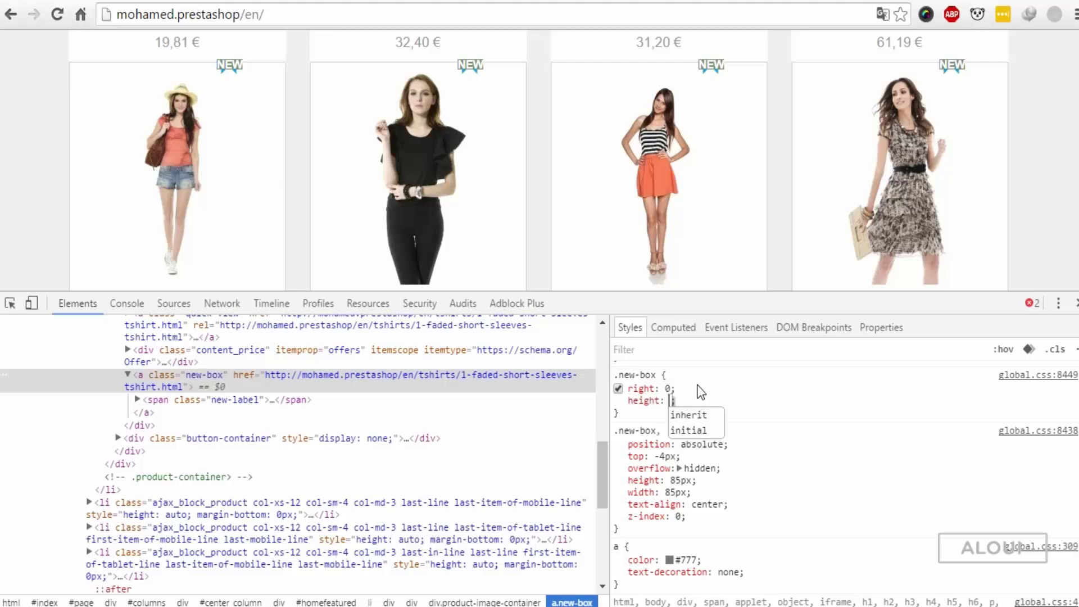
pyautogui.write('au')
pyautogui.press('BackSpace')
pyautogui.press('BackSpace')
pyautogui.press('BackSpace')
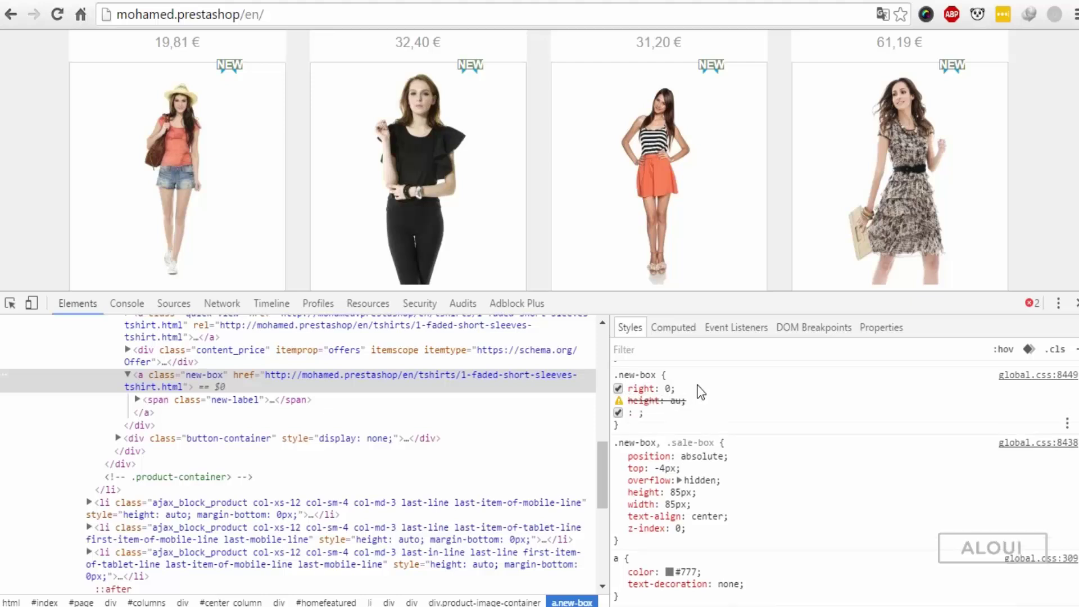
pyautogui.write('to')
pyautogui.press('Tab')
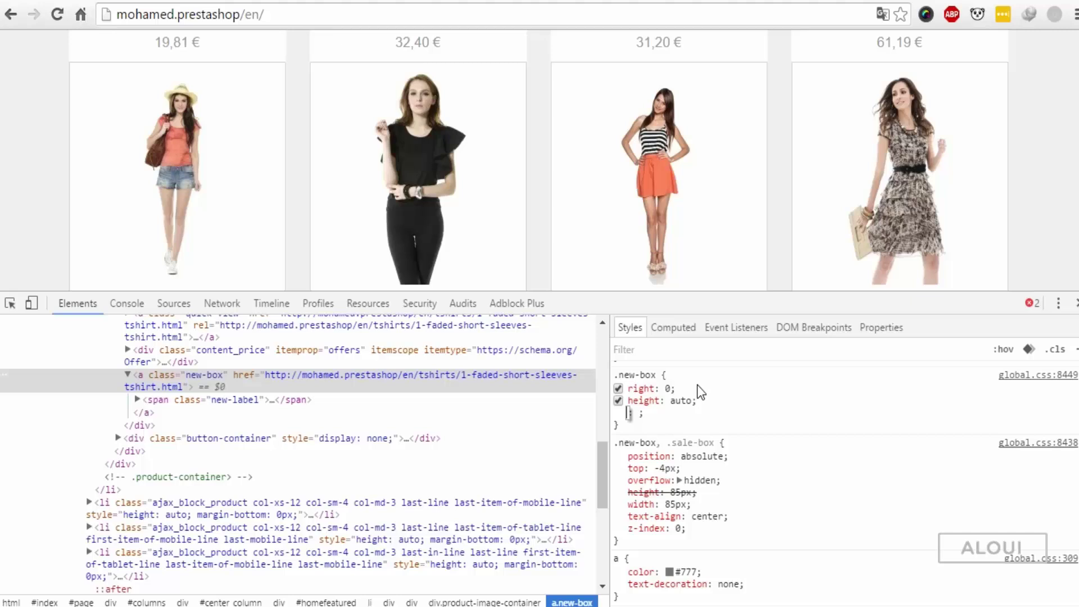
pyautogui.write('width')
pyautogui.press('Tab')
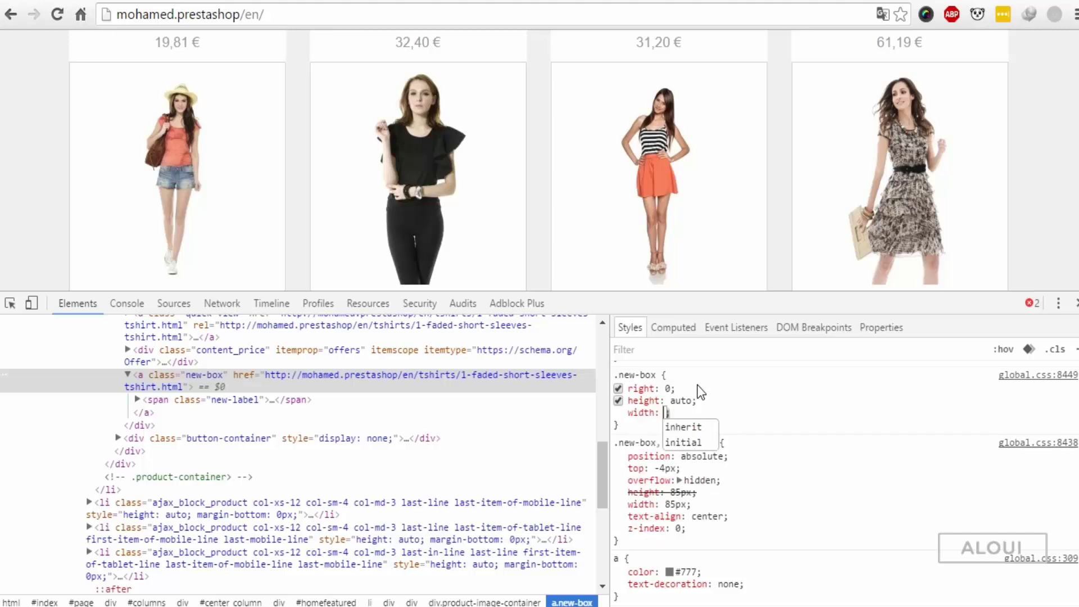
pyautogui.write('auto')
pyautogui.press('Tab')
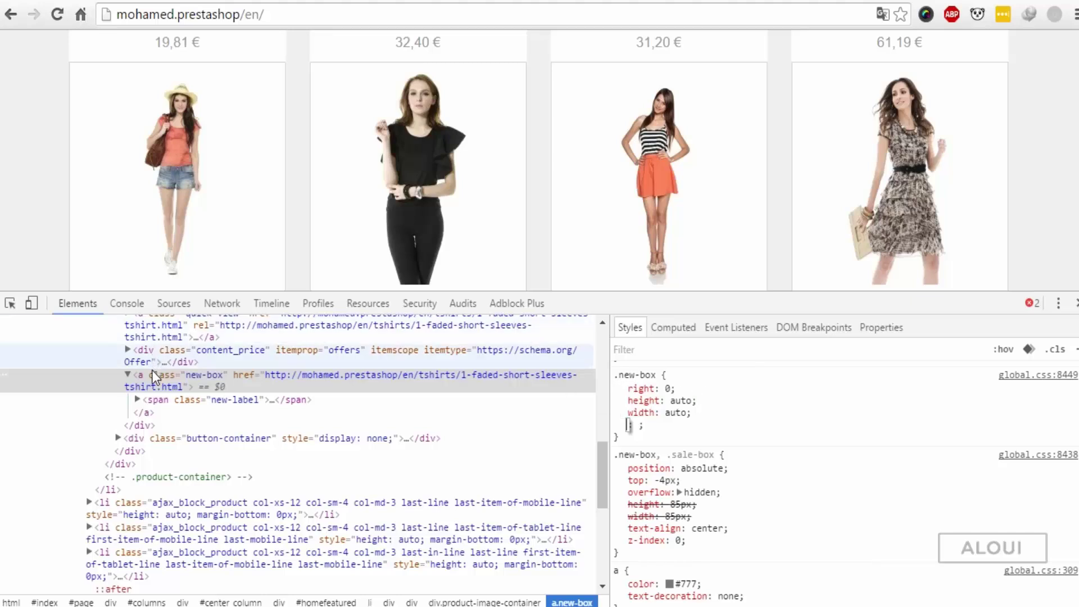
pyautogui.write('overflow')
# - Add overflow: hidden to .new-box and discard a trial left: 0 declaration
pyautogui.press('Tab')
pyautogui.moveTo(666, 401)
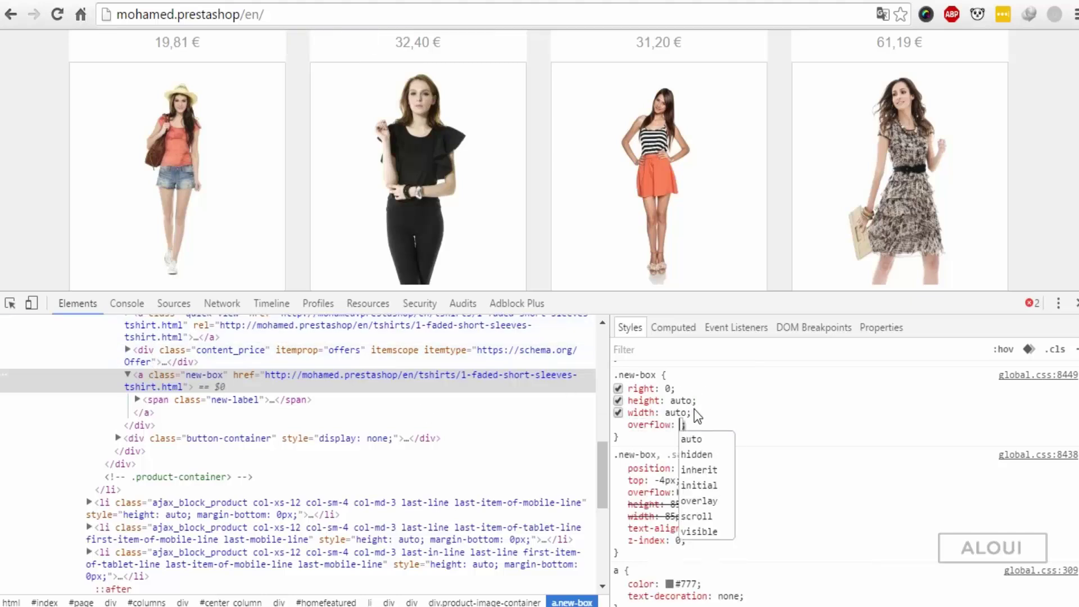
pyautogui.write('hidden')
pyautogui.press('Return')
pyautogui.press('Tab')
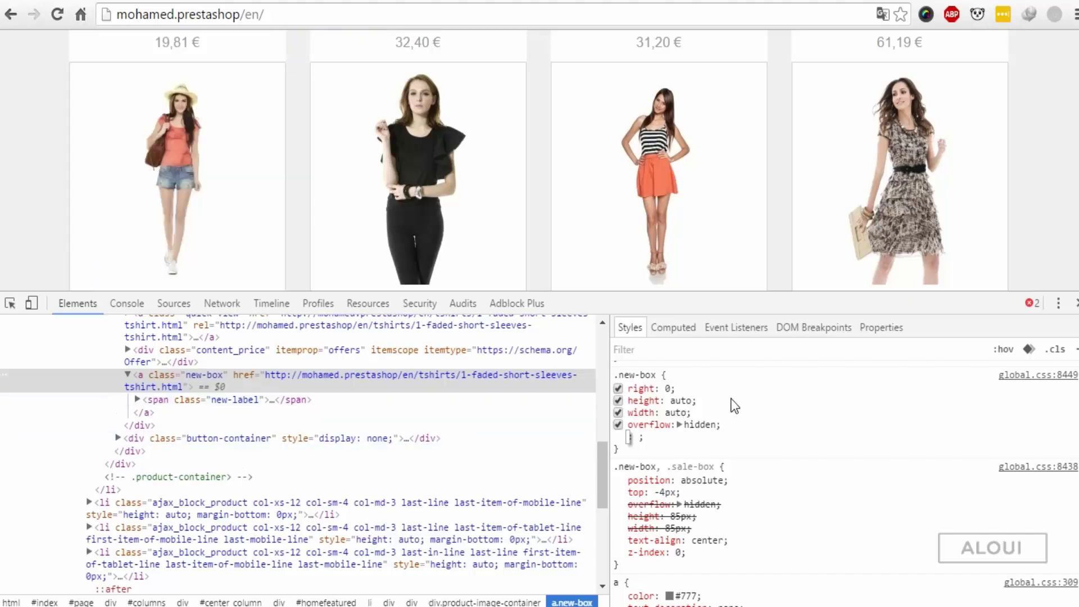
pyautogui.write('left')
pyautogui.press('Tab')
pyautogui.write('0')
pyautogui.press('Tab')
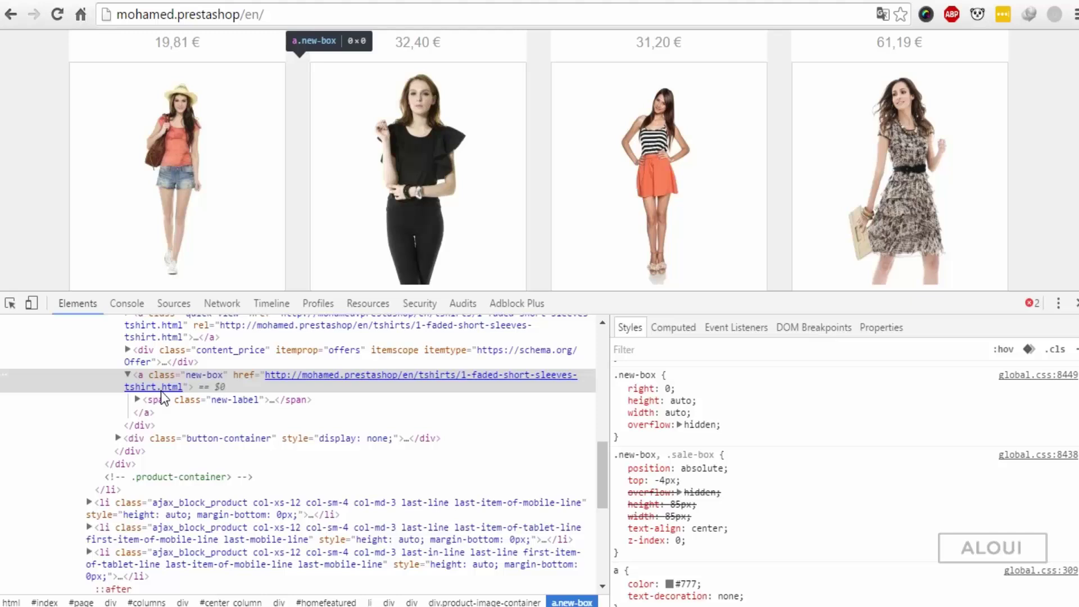
# - Start a padding declaration on .new-label, then cancel it
pyautogui.click(161, 399)
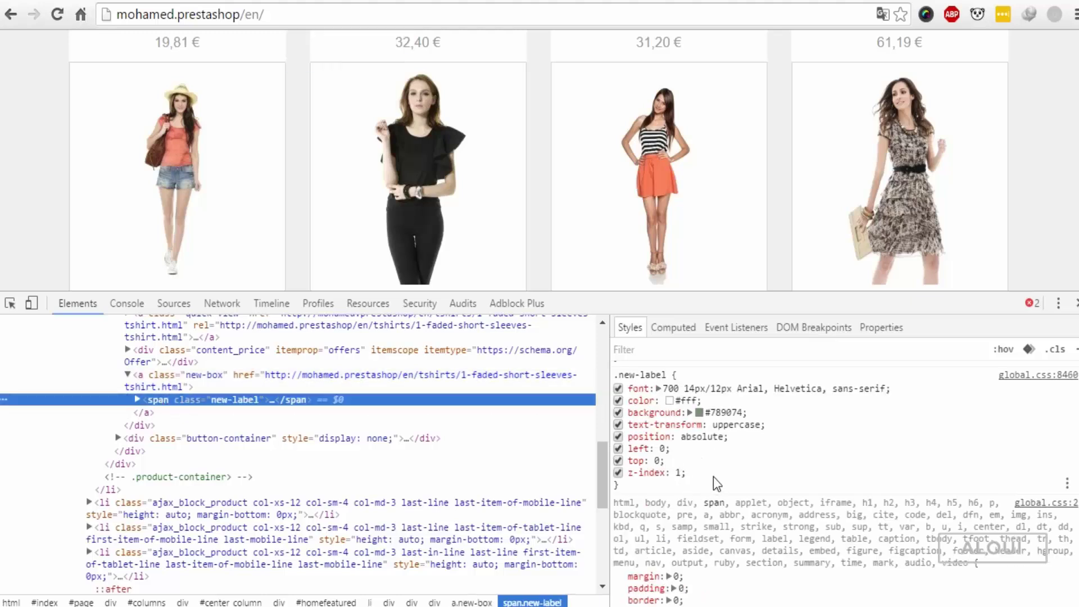
pyautogui.click(713, 476)
pyautogui.write('padding')
pyautogui.press('Tab')
pyautogui.write('10')
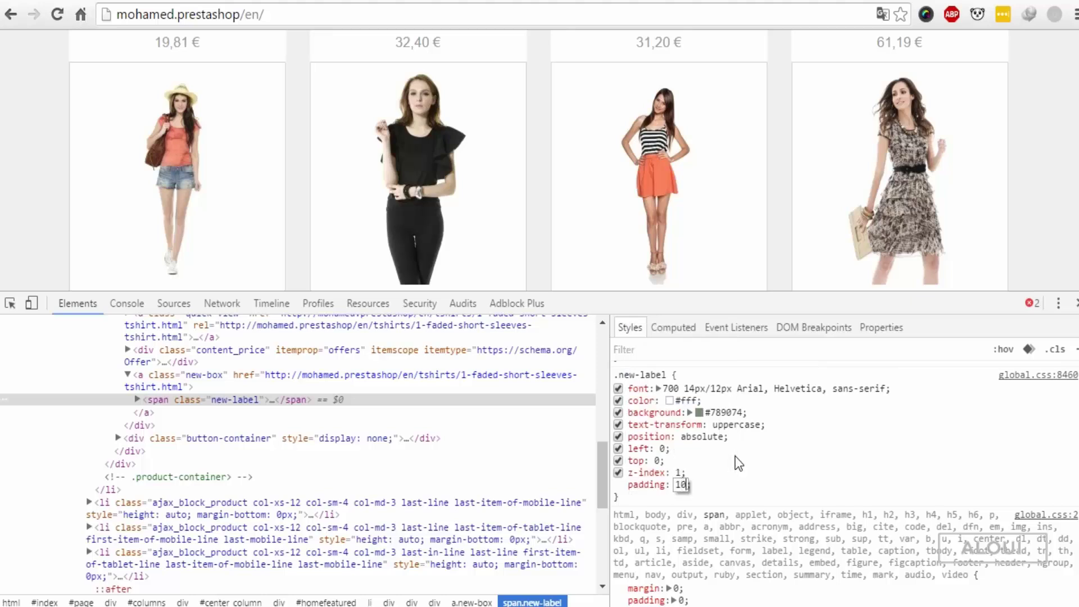
pyautogui.write('px')
pyautogui.hotkey('ctrl', 'a')
pyautogui.press('Escape')
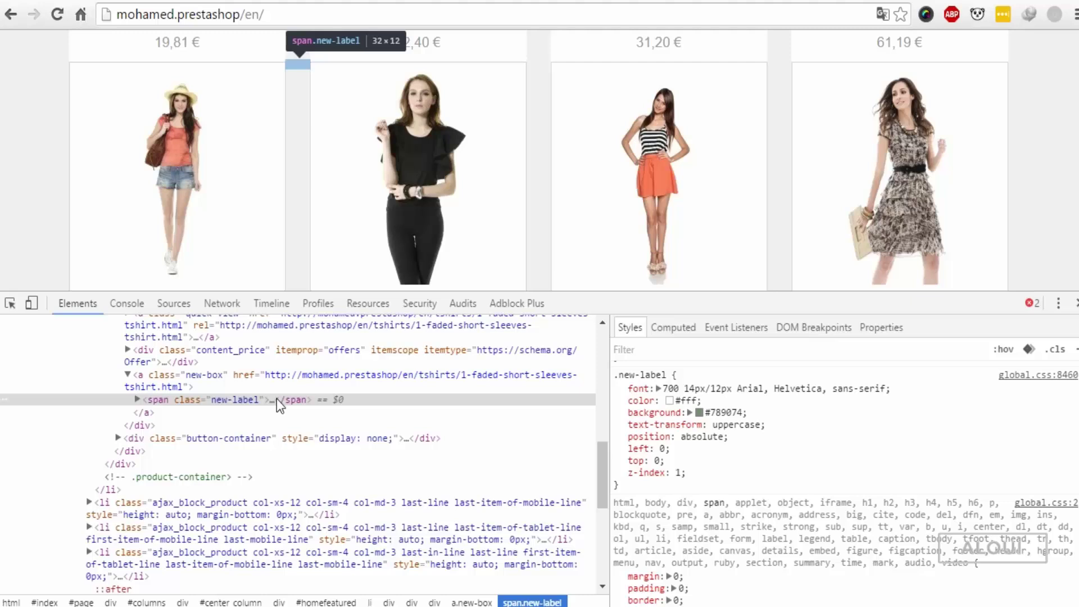
# - Set .new-box height and width to 50px, then select the label's ::before node
pyautogui.click(170, 377)
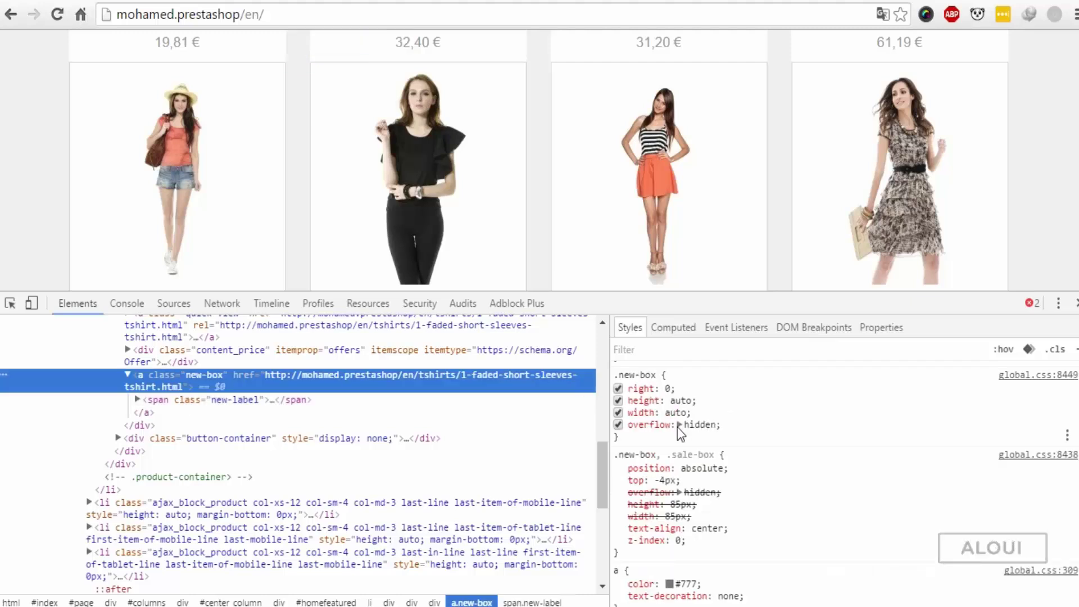
pyautogui.click(734, 426)
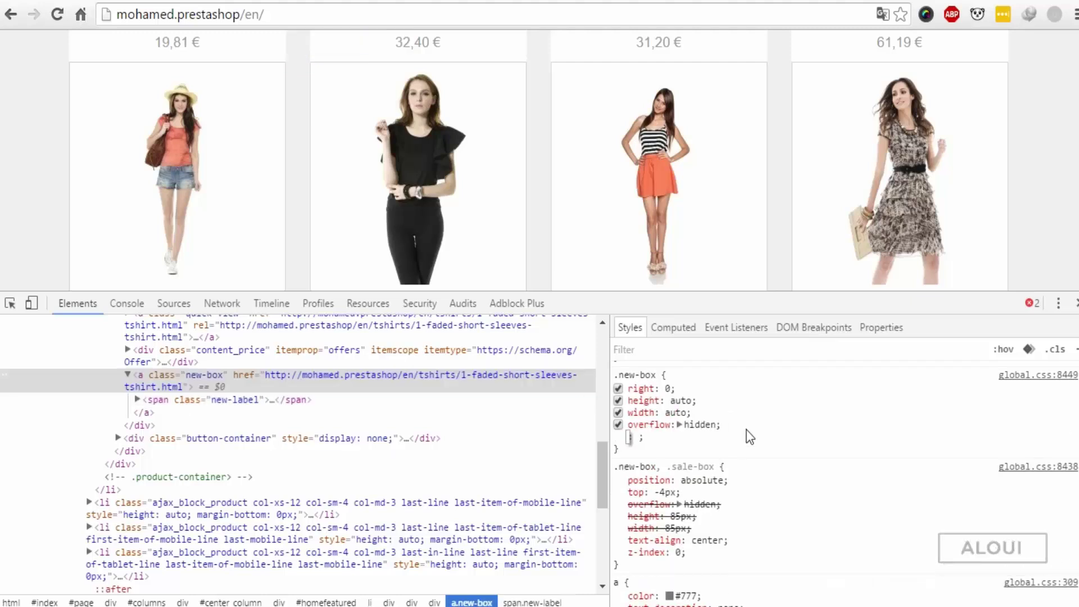
pyautogui.write('height')
pyautogui.press('Tab')
pyautogui.hotkey('shift', 'Tab')
pyautogui.hotkey('shift', 'Tab')
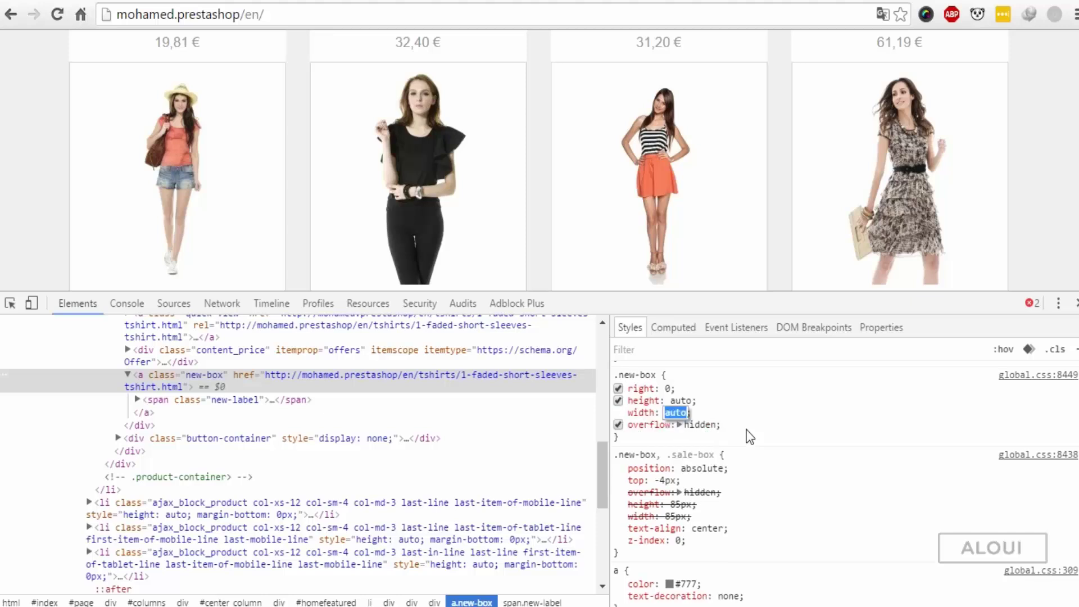
pyautogui.hotkey('shift', 'Tab')
pyautogui.write('50px')
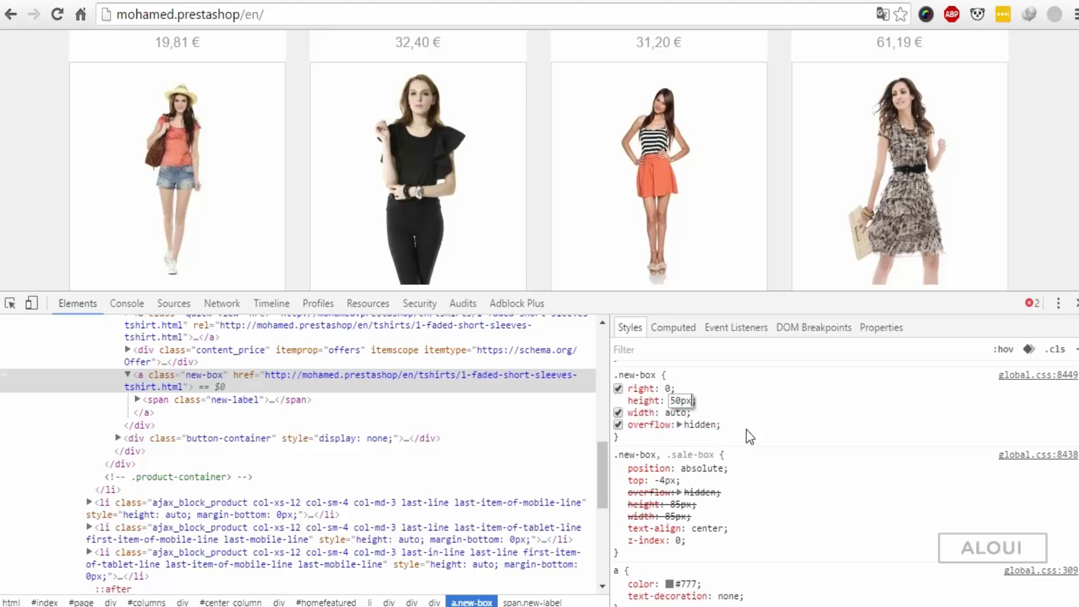
pyautogui.press('Tab')
pyautogui.write('5')
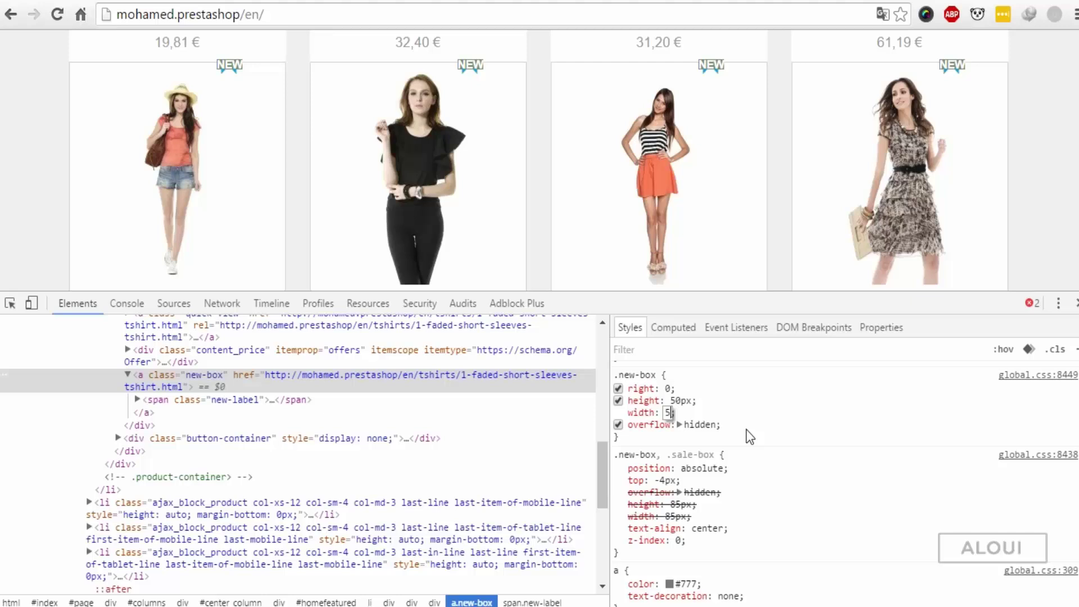
pyautogui.write('0px')
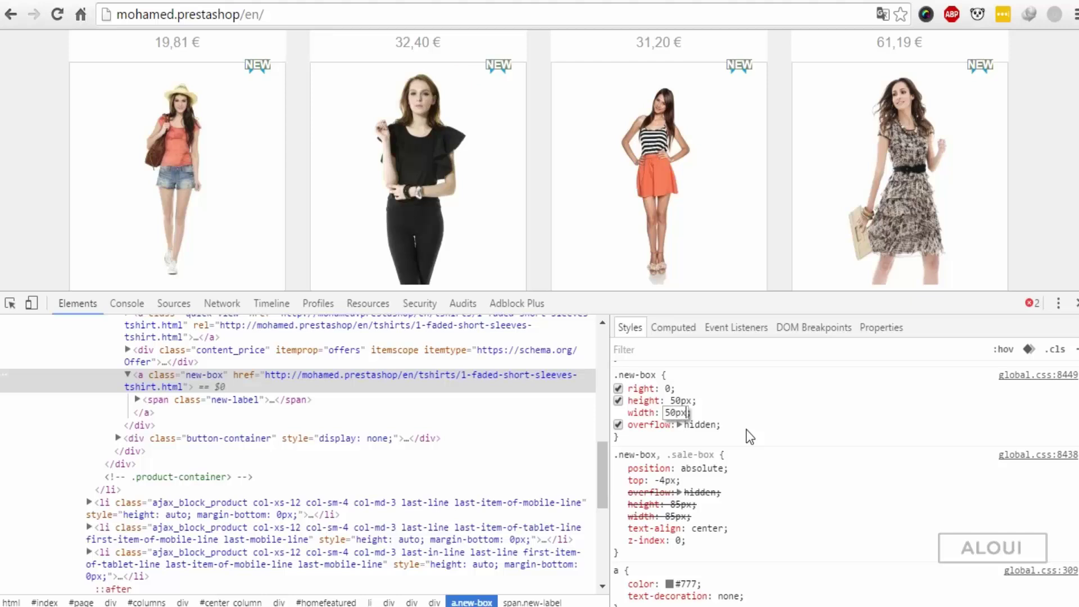
pyautogui.press('Return')
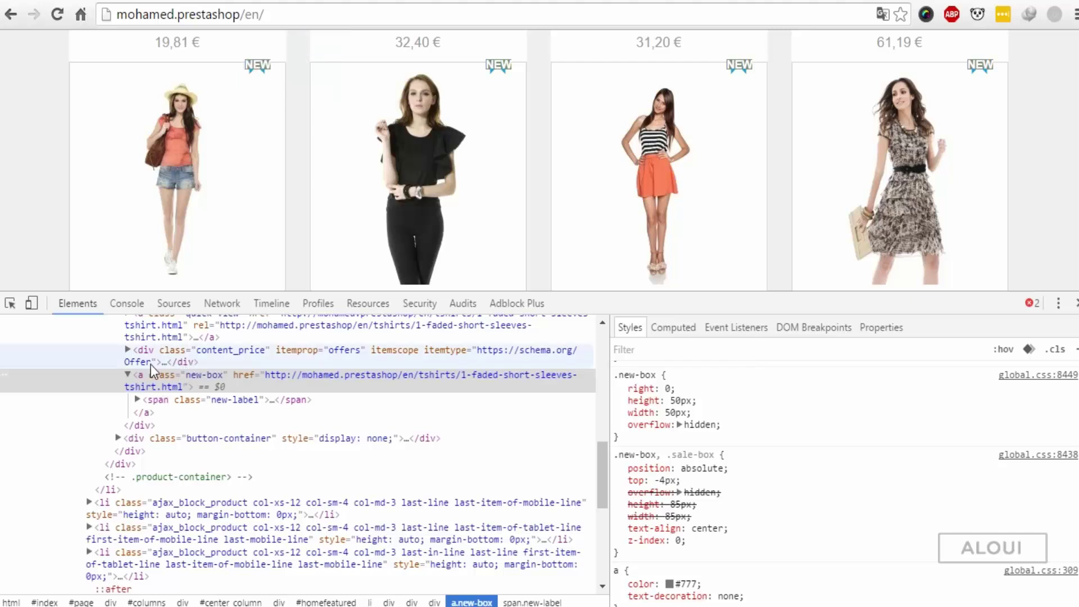
pyautogui.click(137, 399)
pyautogui.click(176, 413)
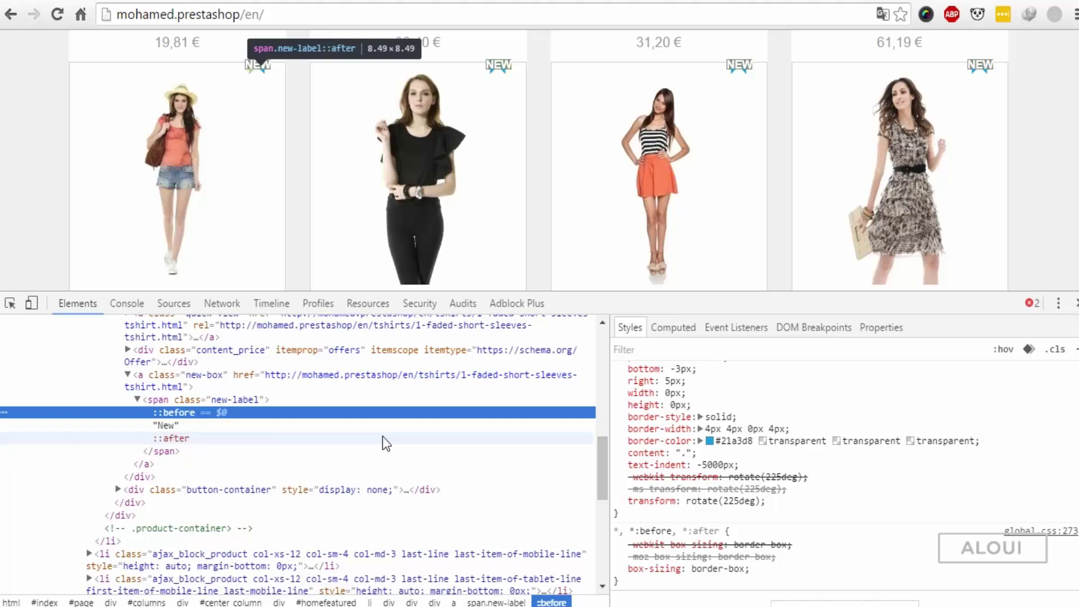
pyautogui.scroll(1, 664, 404)
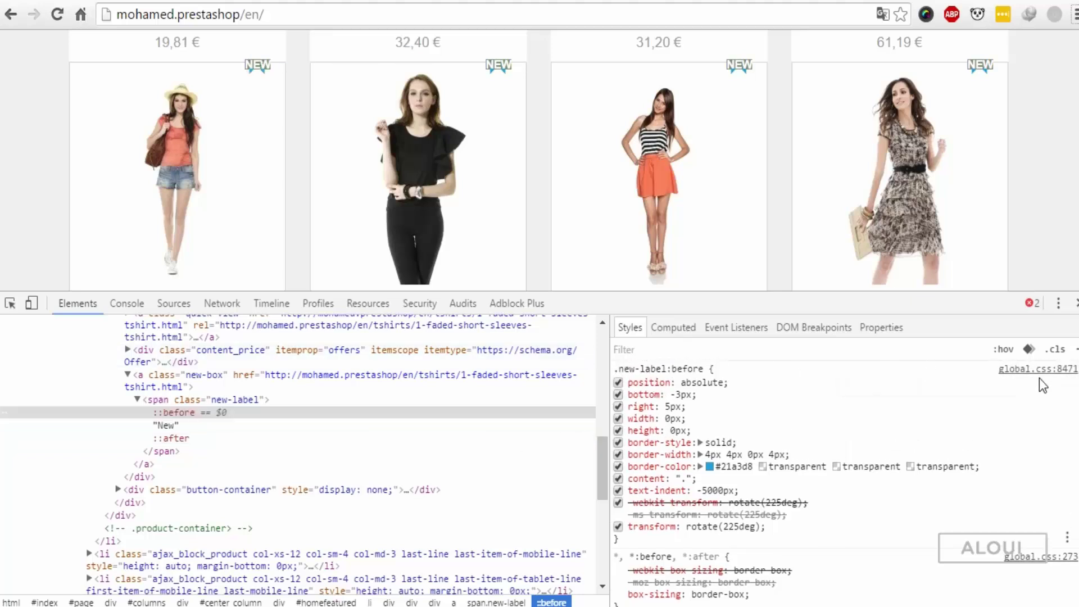
# - Comment out the content lines in .new-label:after and :before in global.css, then return to Chrome
pyautogui.hotkey('alt', 'Tab')
pyautogui.scroll(-5, 292, 404)
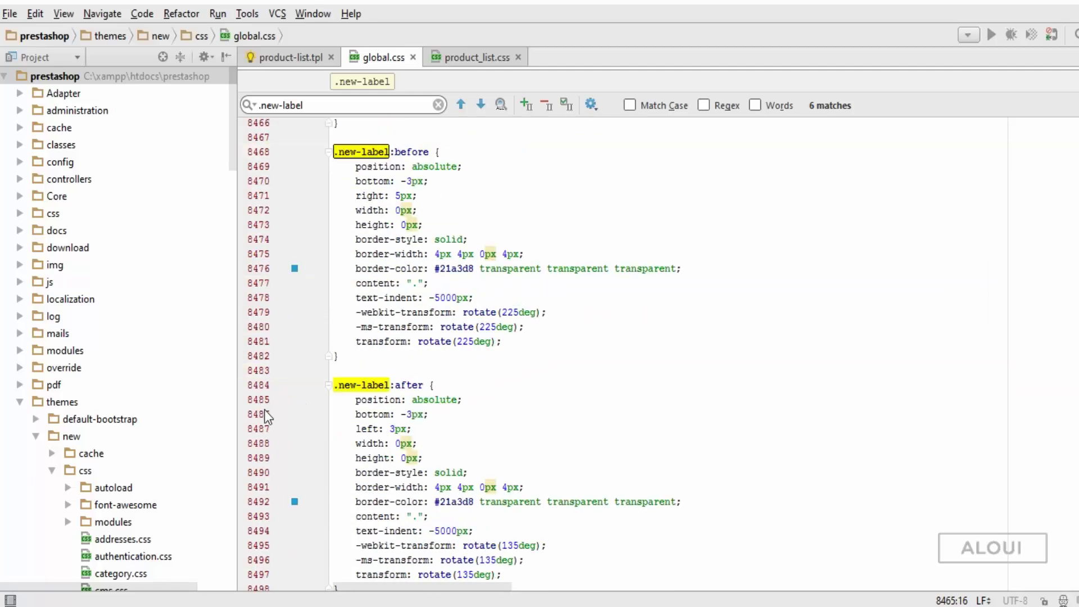
pyautogui.scroll(-5, 292, 404)
pyautogui.scroll(3, 274, 347)
pyautogui.scroll(2, 271, 295)
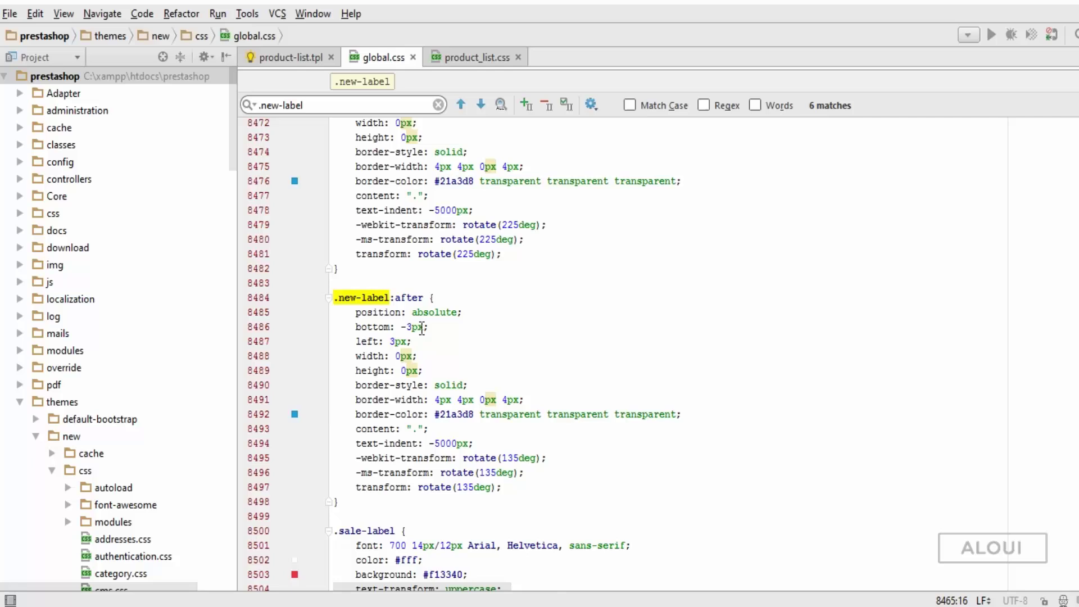
pyautogui.scroll(-1, 398, 403)
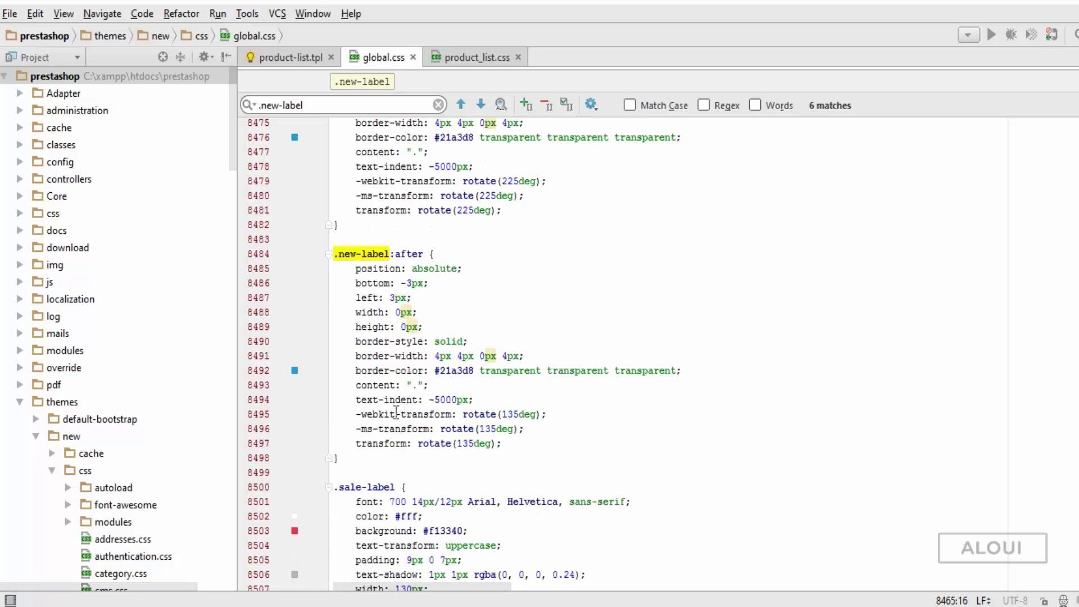
pyautogui.click(393, 386)
pyautogui.hotkey('ctrl', '/')
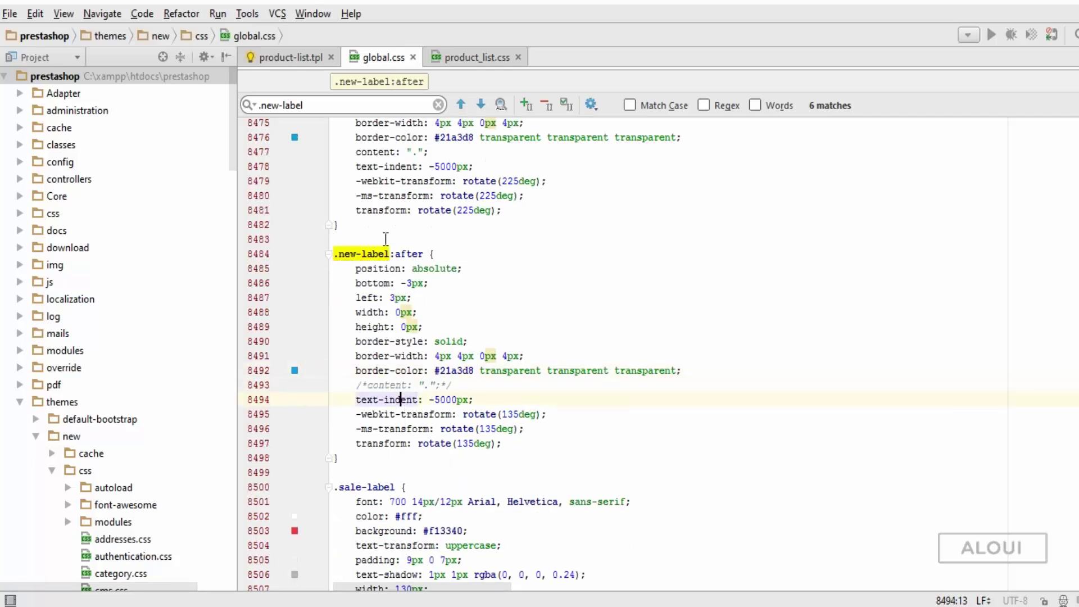
pyautogui.scroll(3, 384, 240)
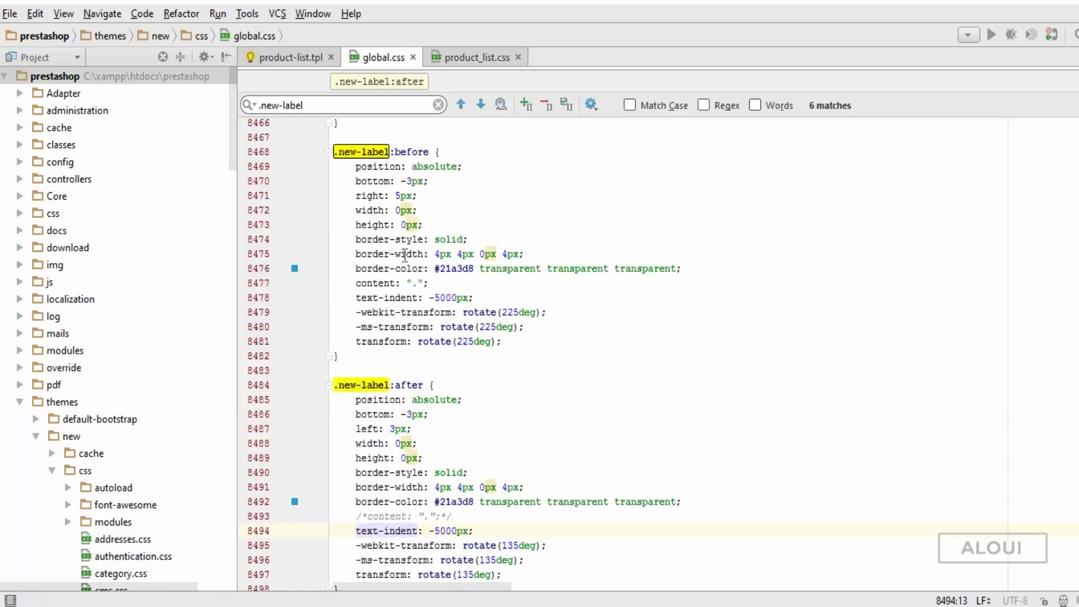
pyautogui.click(405, 283)
pyautogui.hotkey('ctrl', '/')
pyautogui.hotkey('alt', 'Tab')
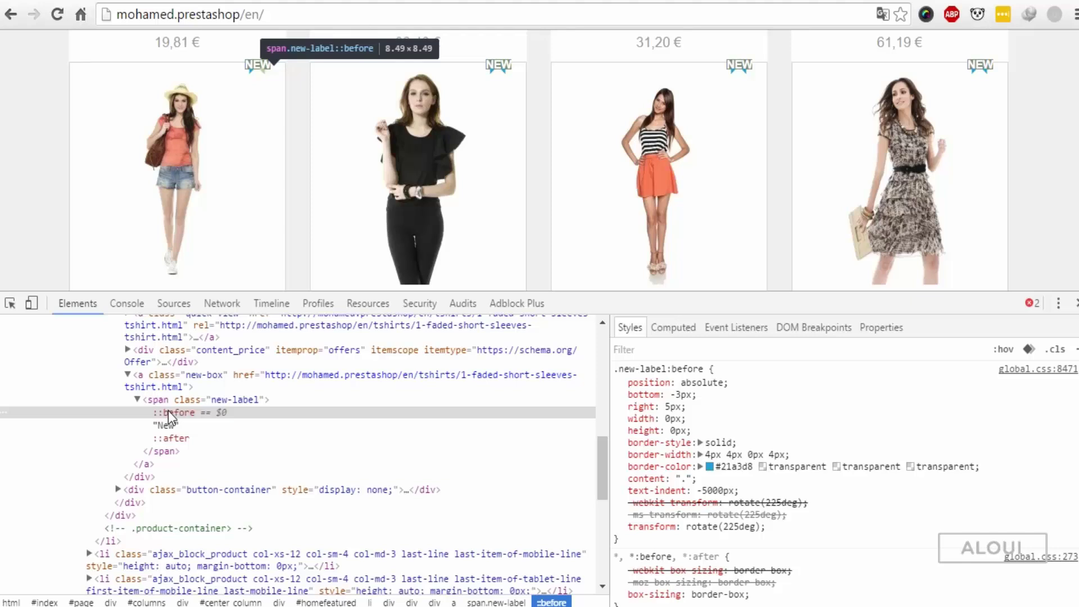
# - Add padding to .new-label, tuning the vertical value to 15px and adding a horizontal value
pyautogui.click(167, 411)
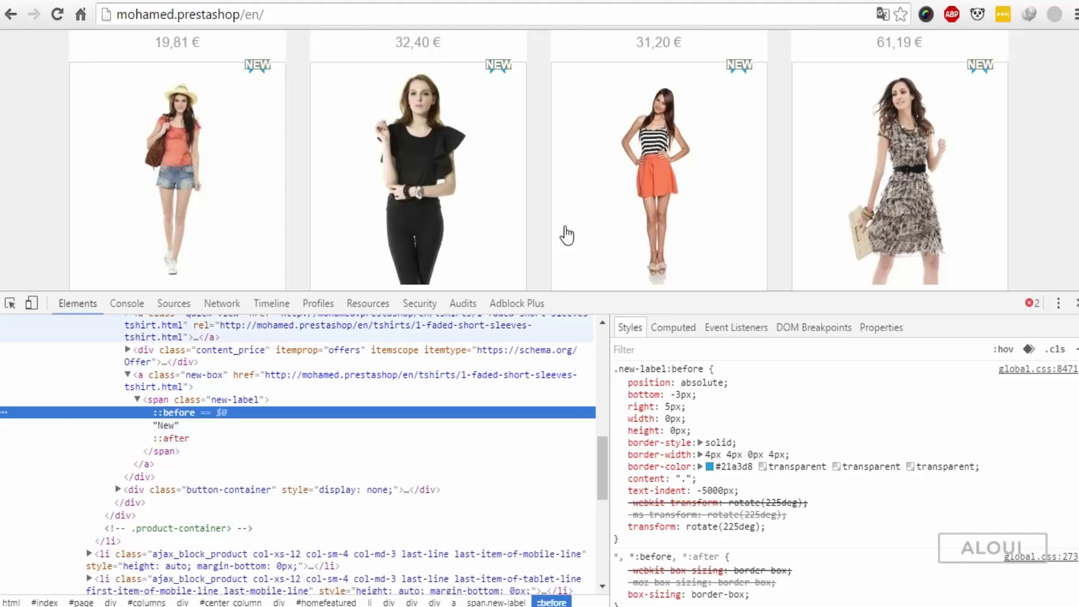
pyautogui.click(166, 400)
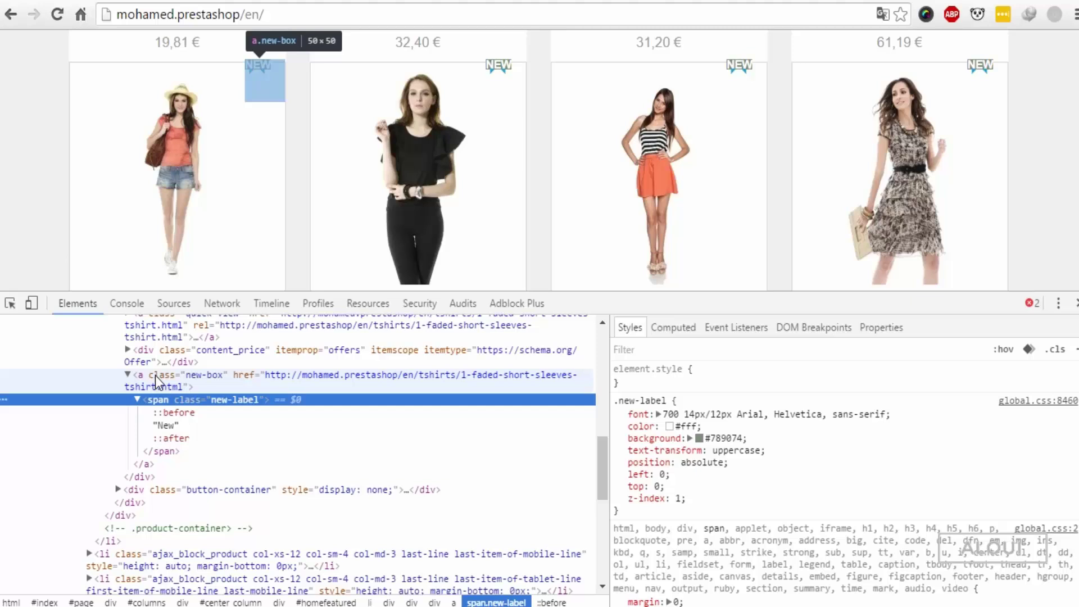
pyautogui.click(749, 502)
pyautogui.write('padding')
pyautogui.press('Tab')
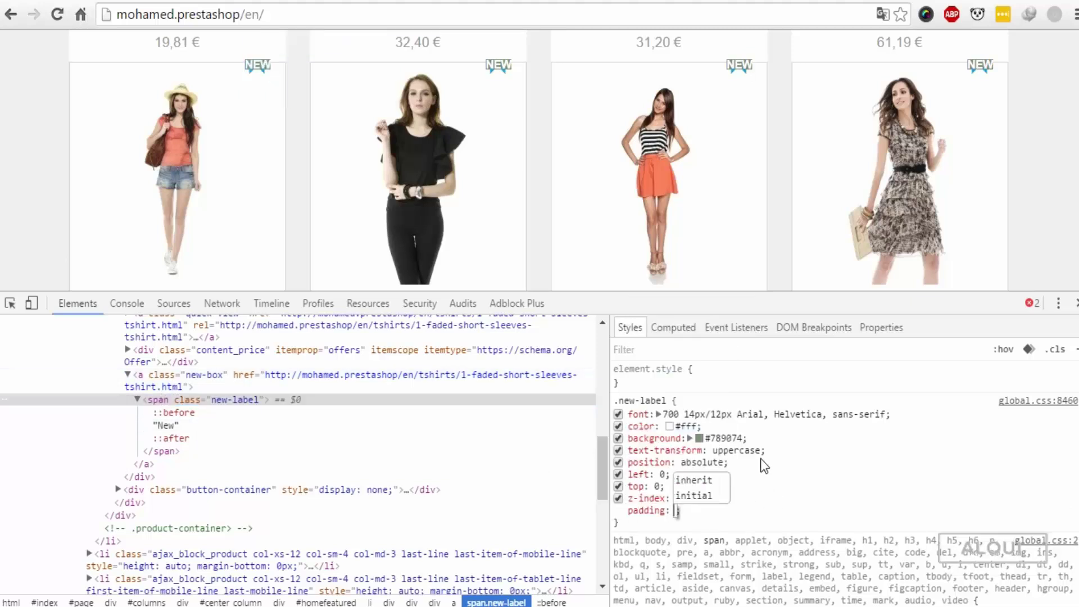
pyautogui.write('25px')
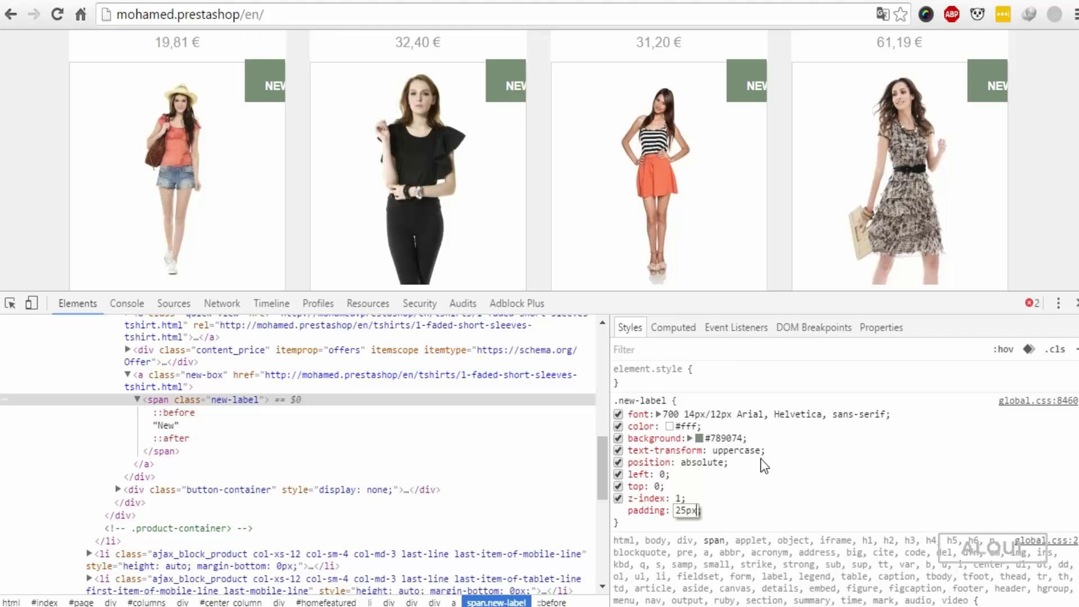
pyautogui.hotkey('shift', 'Down')
pyautogui.hotkey('shift', 'Down')
pyautogui.hotkey('shift', 'Down')
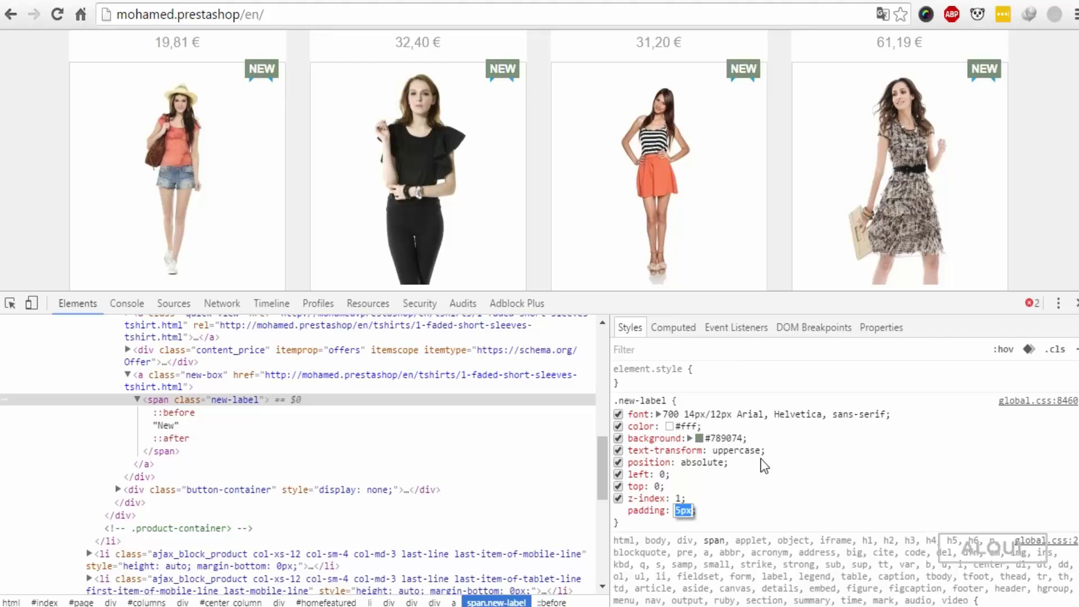
pyautogui.hotkey('shift', 'Up')
pyautogui.hotkey('shift', 'Up')
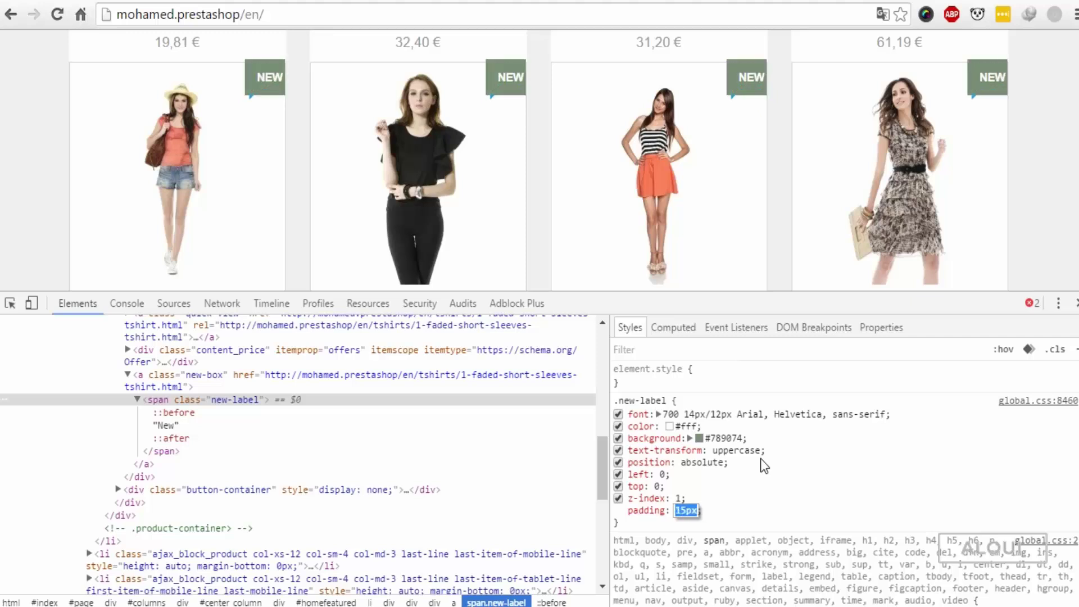
pyautogui.press('End')
pyautogui.write('10')
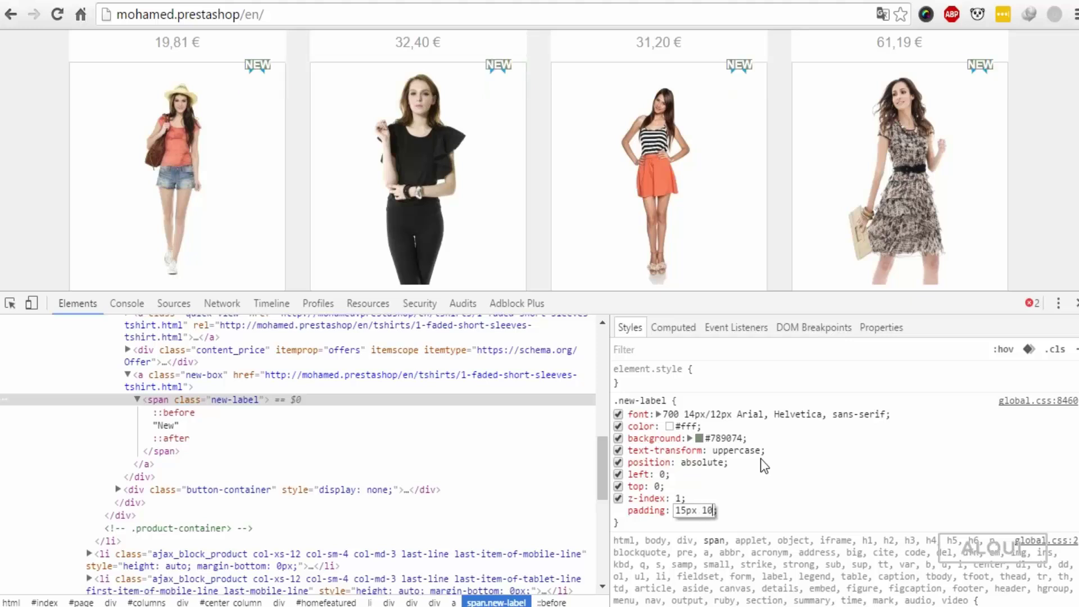
pyautogui.write('px')
pyautogui.press('Return')
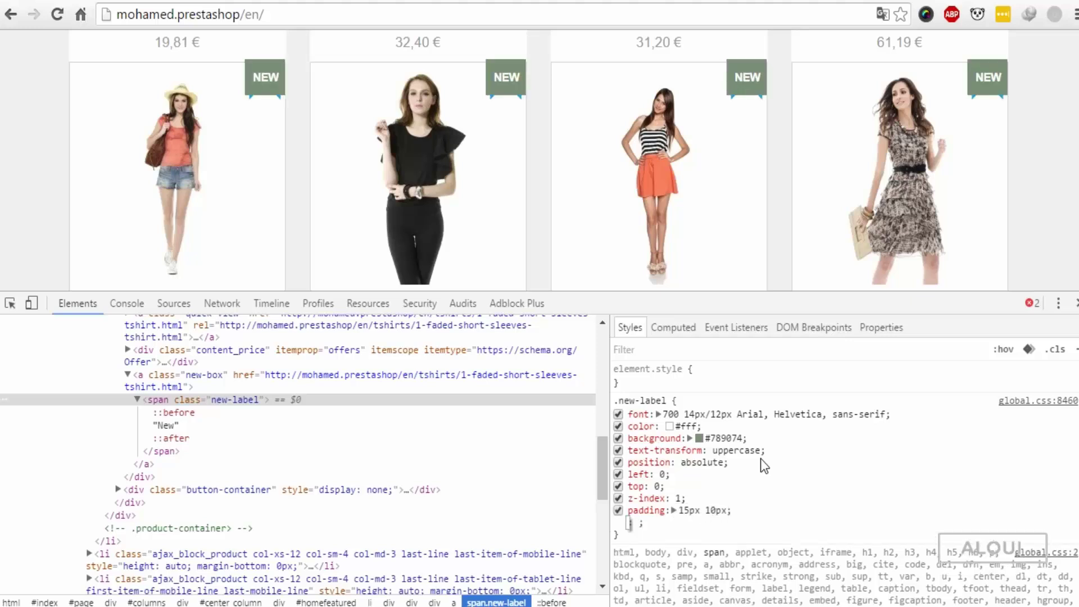
pyautogui.write('bordd')
# - Add border-radius: 50px and adjust the vertical padding to 20px
pyautogui.press('BackSpace')
pyautogui.write('er-r')
pyautogui.press('Tab')
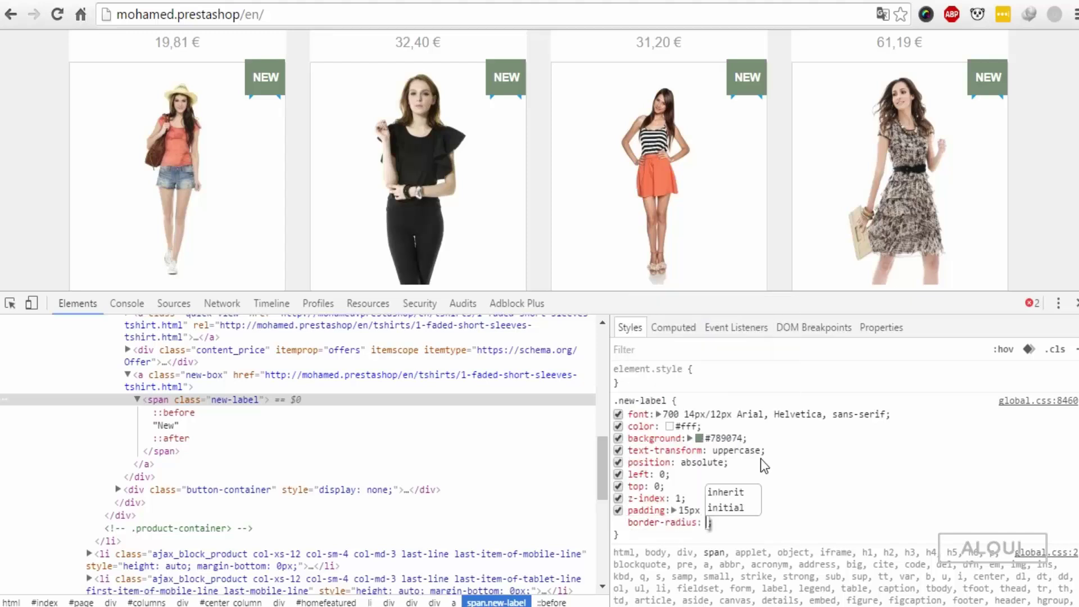
pyautogui.write('1050px')
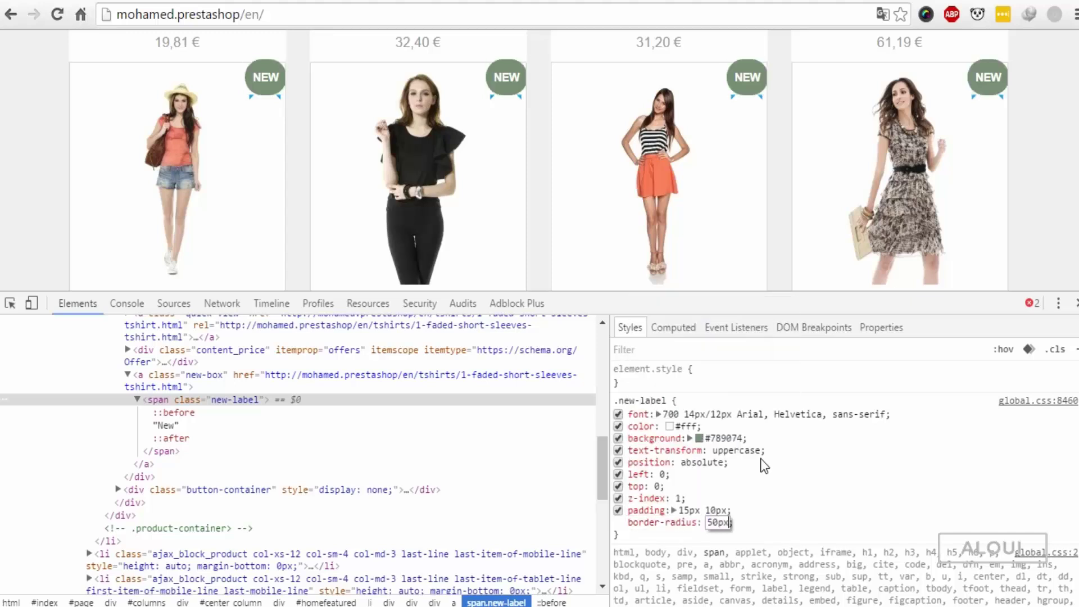
pyautogui.hotkey('shift', 'Tab')
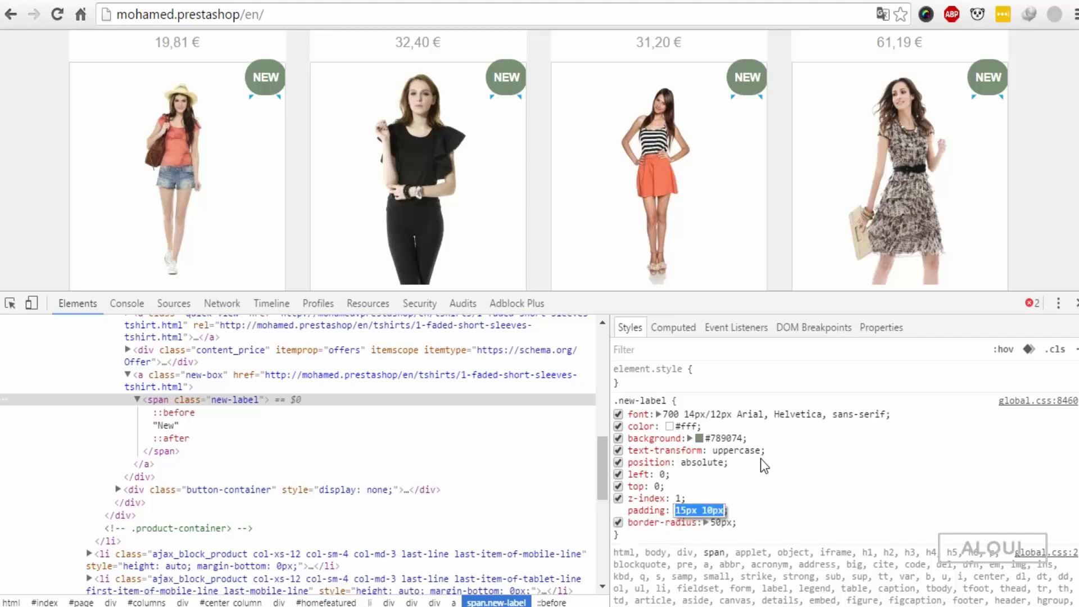
pyautogui.press('Up')
pyautogui.press('Up')
pyautogui.press('Up')
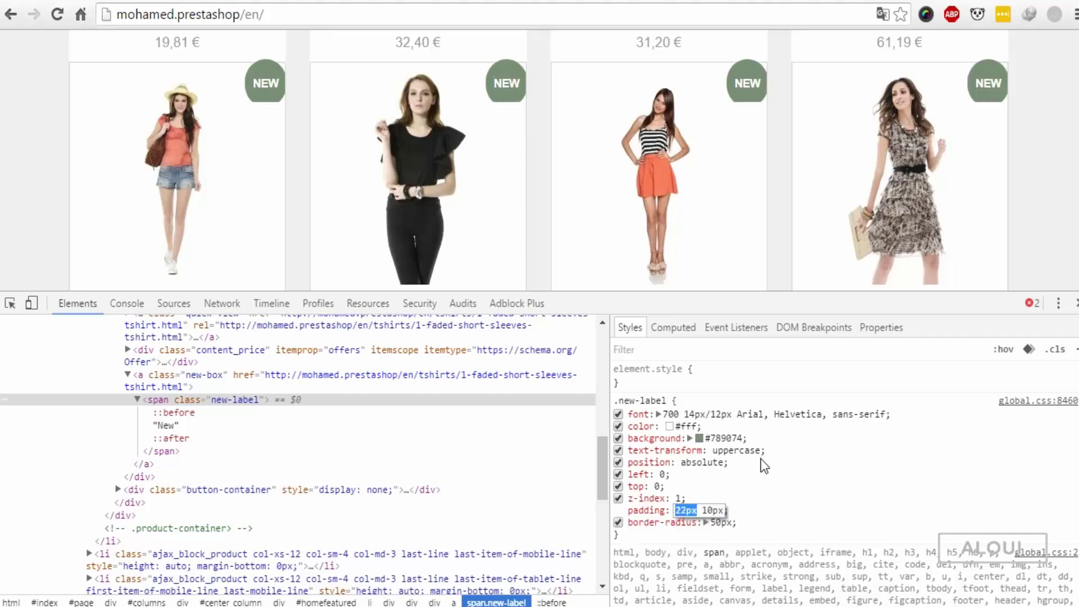
pyautogui.press('Down')
pyautogui.press('Down')
pyautogui.press('Down')
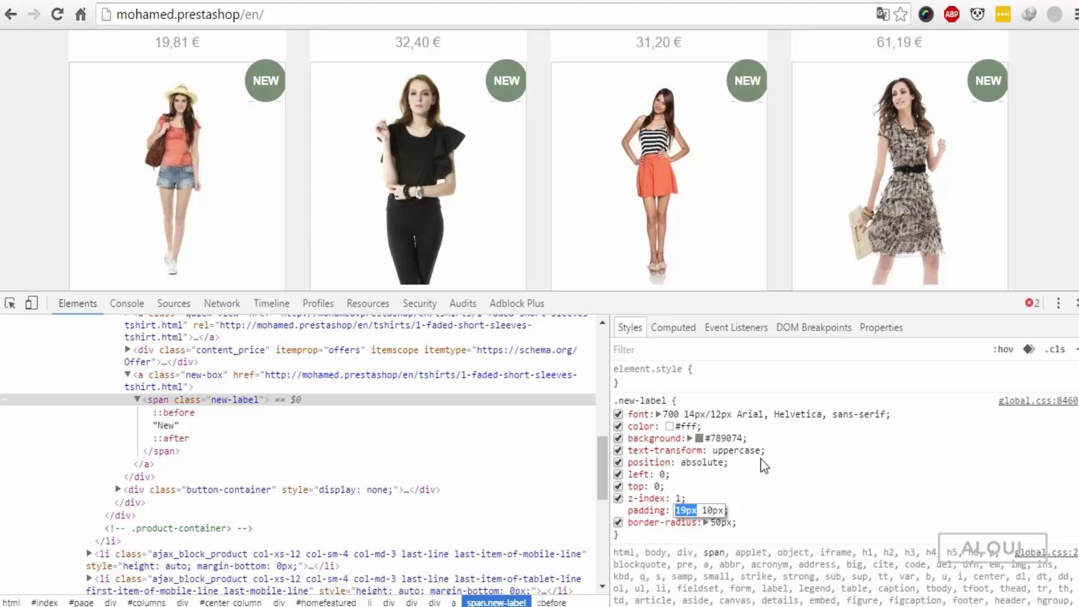
pyautogui.press('Up')
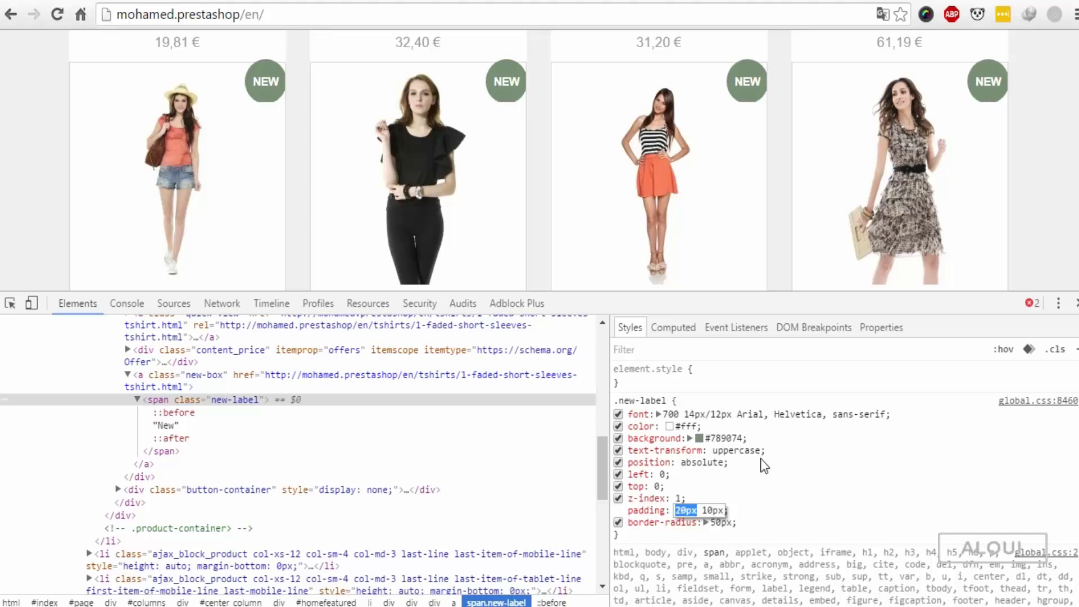
# - Switch .new-box overflow from hidden to visible and select its four declarations
pyautogui.press('Return')
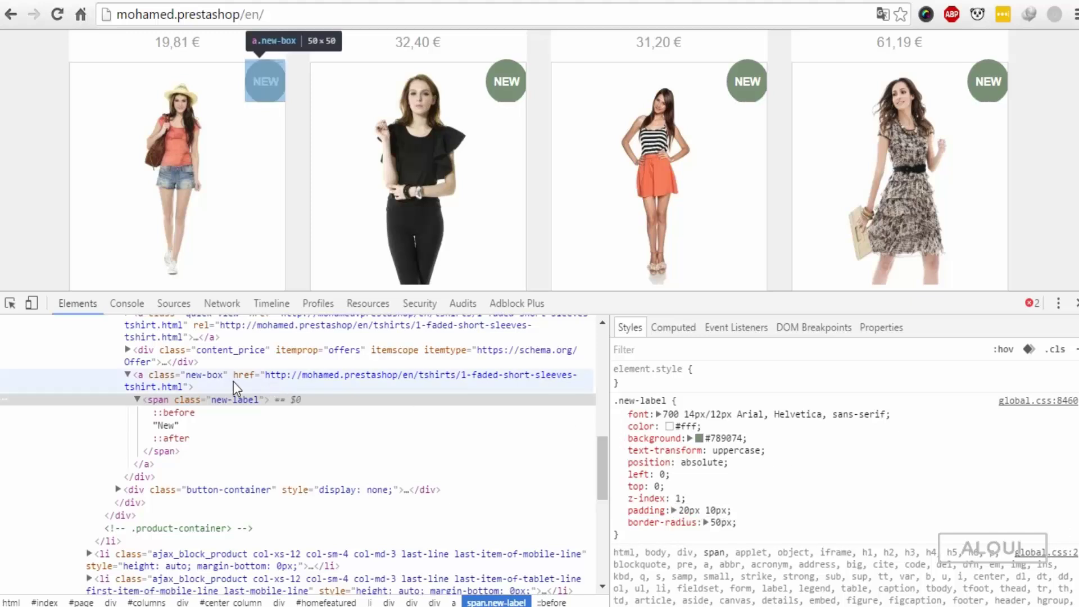
pyautogui.click(176, 379)
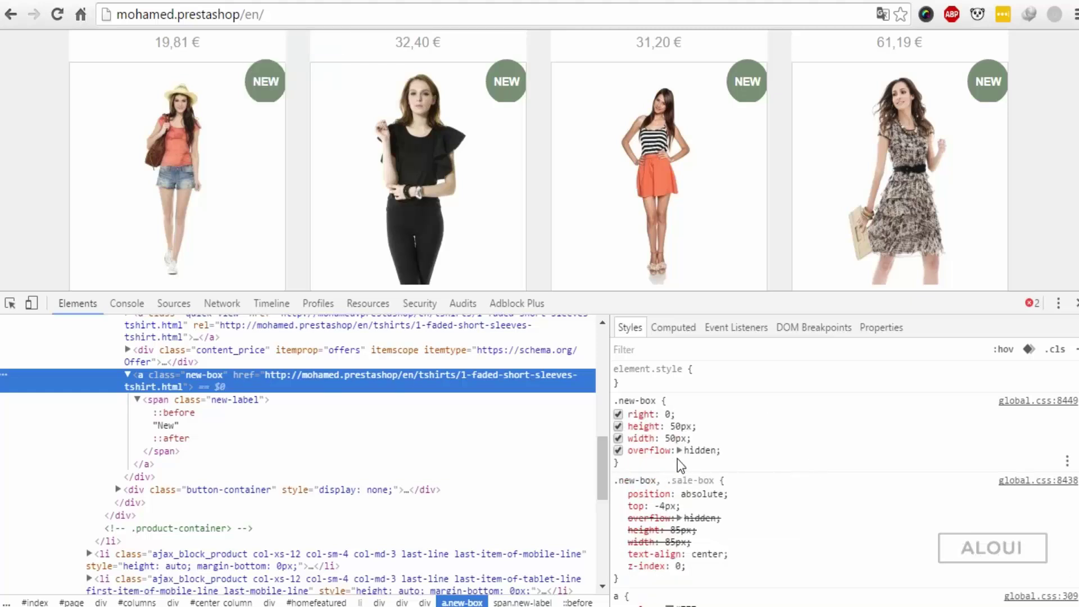
pyautogui.click(701, 449)
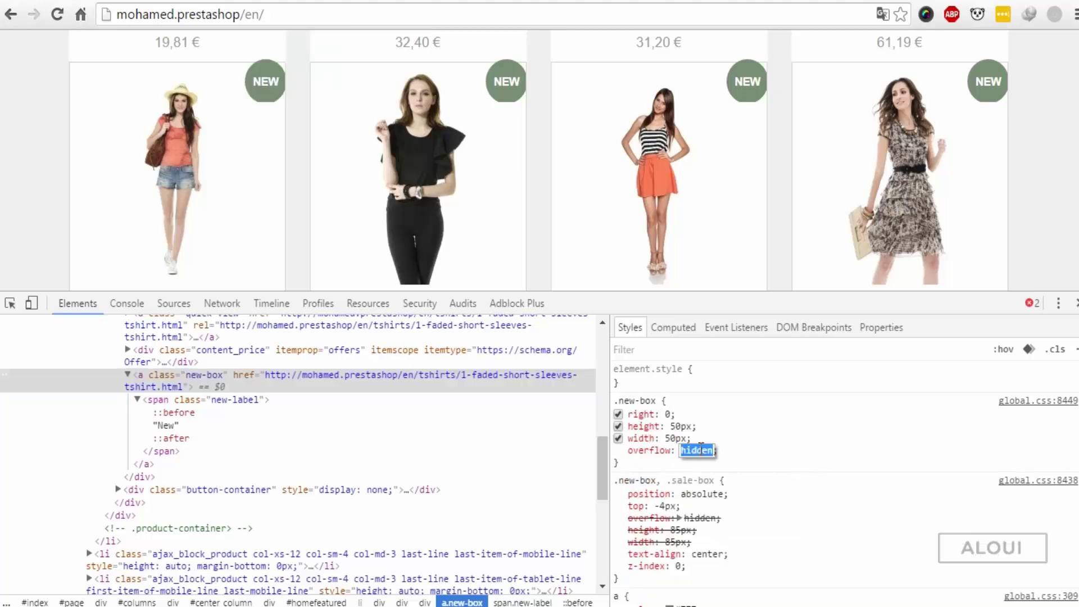
pyautogui.write('visible')
pyautogui.press('Return')
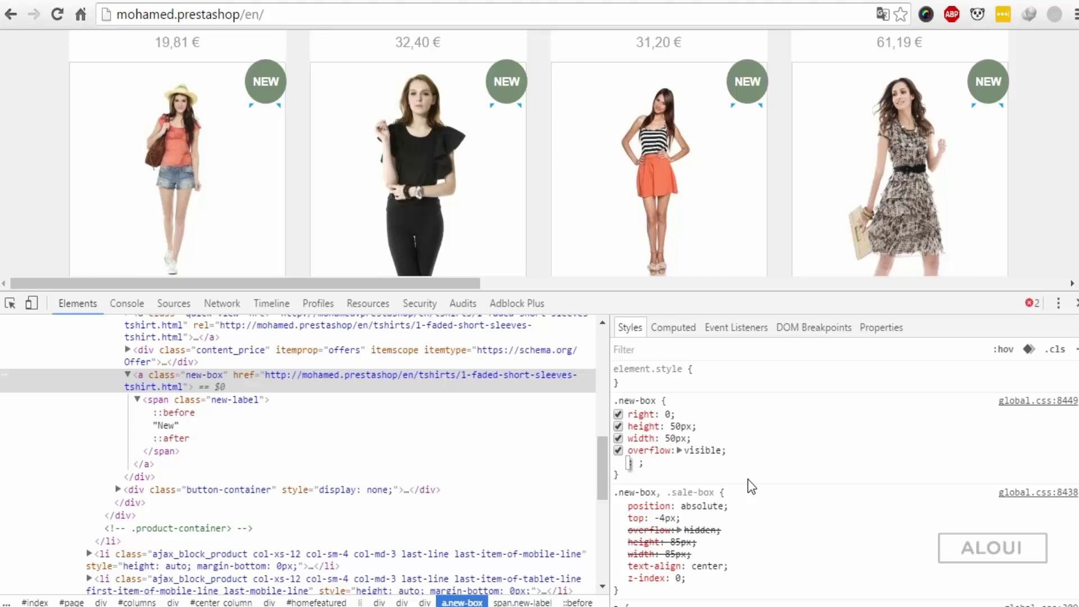
pyautogui.click(751, 487)
pyautogui.moveTo(727, 451); pyautogui.dragTo(626, 450)
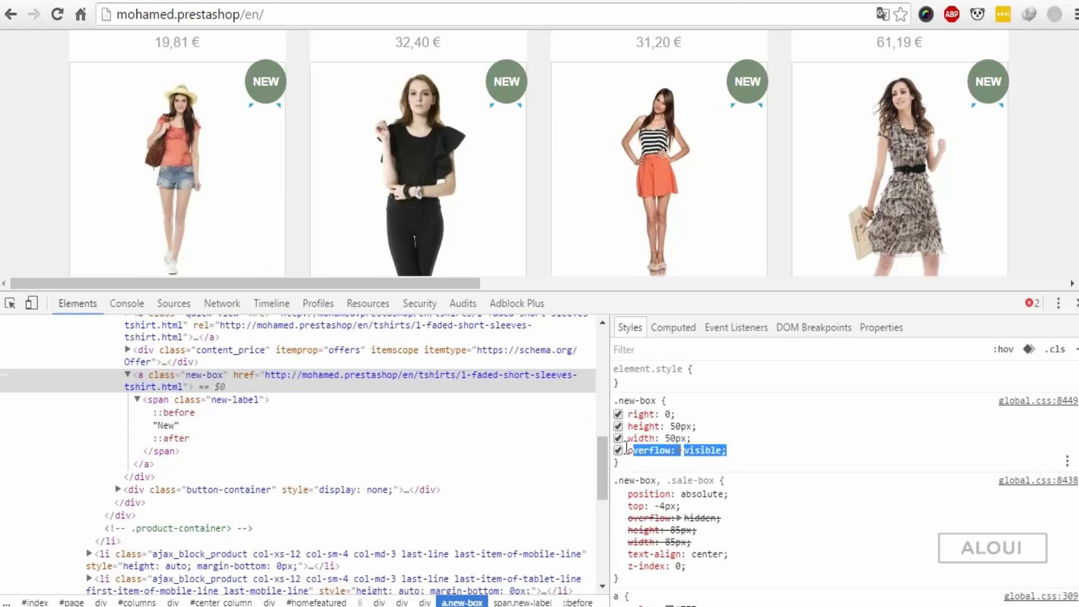
pyautogui.moveTo(727, 451)
pyautogui.mouseDown()
pyautogui.moveTo(657, 413)
pyautogui.moveTo(633, 416)
pyautogui.mouseUp()
pyautogui.hotkey('ctrl', 'c')
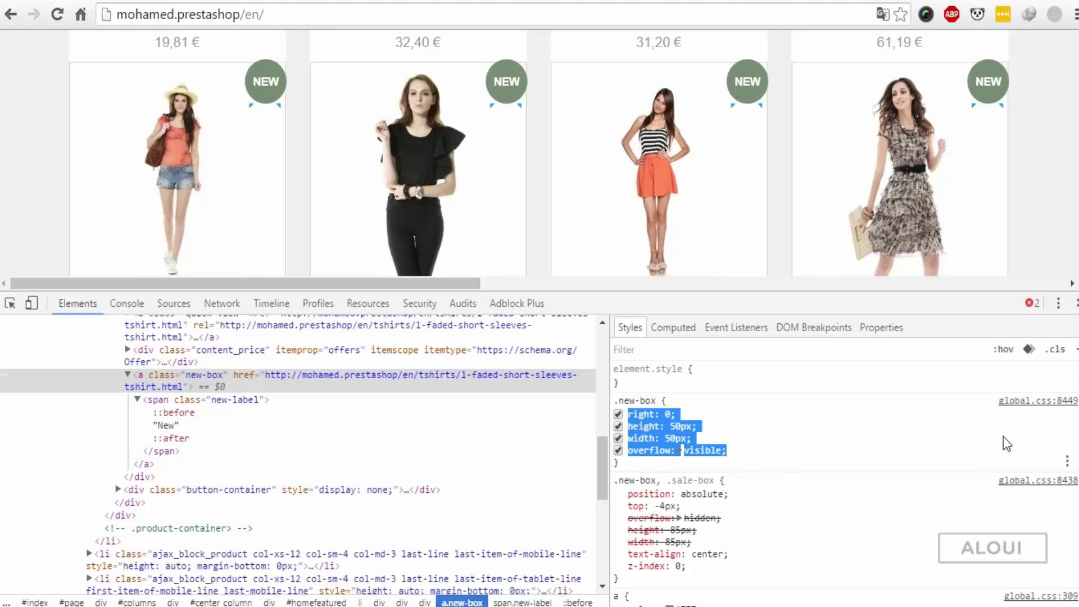
# - Paste the copied .new-box declarations (right 0, 50px size, overflow visible) into global.css
pyautogui.hotkey('alt', 'Tab')
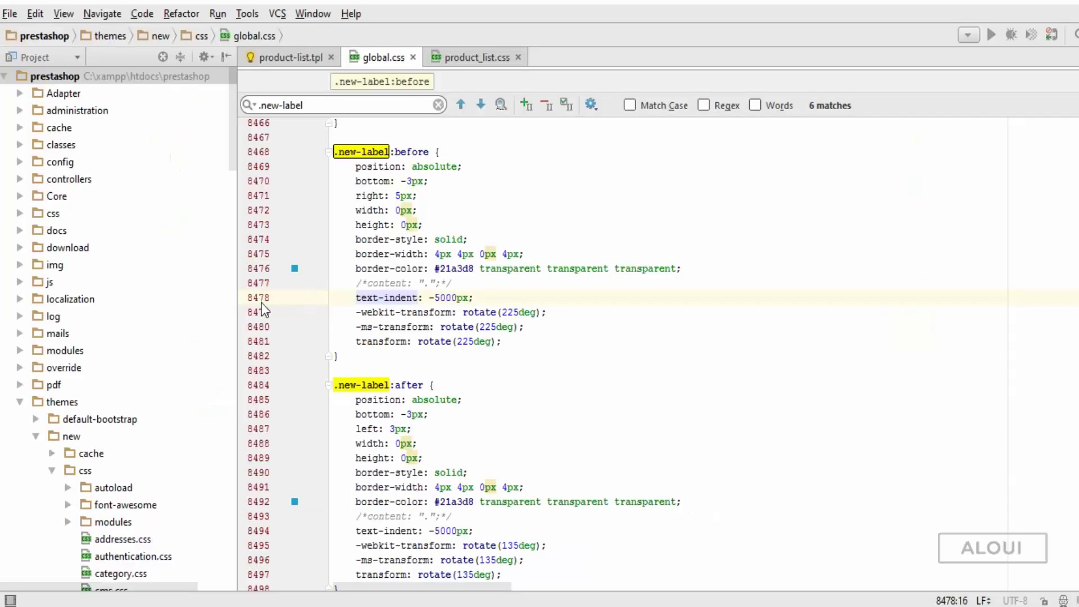
pyautogui.scroll(6, 262, 302)
pyautogui.scroll(3, 262, 303)
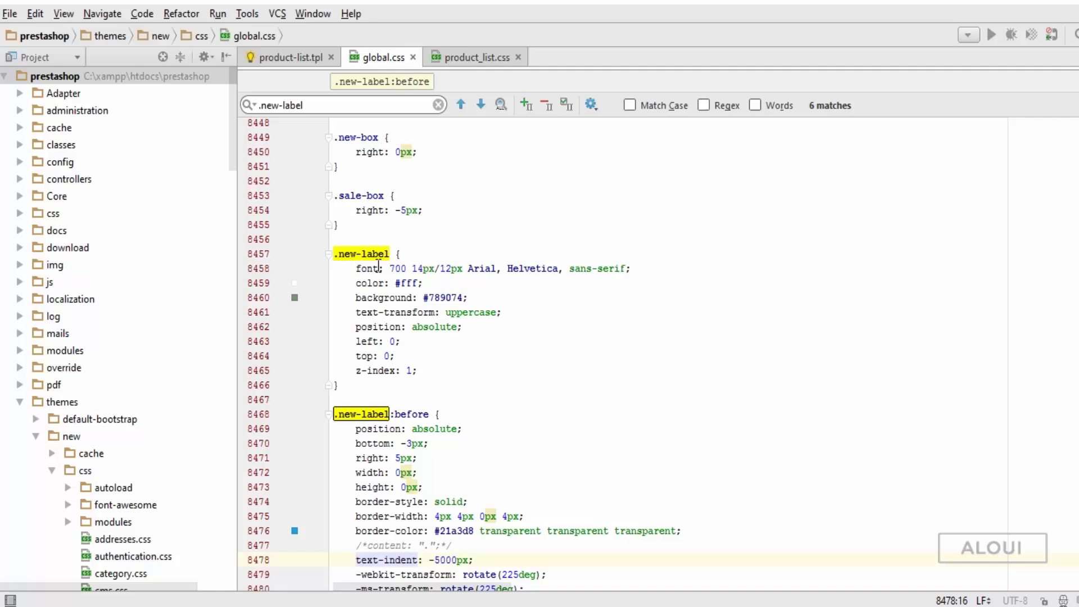
pyautogui.scroll(3, 389, 287)
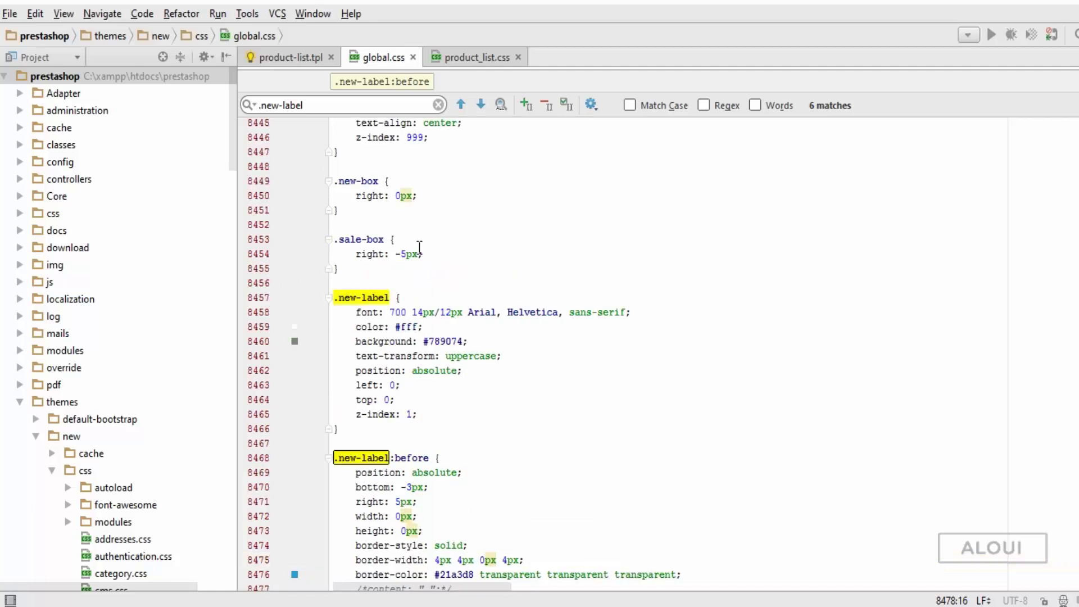
pyautogui.click(435, 196)
pyautogui.hotkey('shift', 'Home')
pyautogui.hotkey('ctrl', 'v')
# - Replace global.css's .new-label rule with the DevTools label declarations, including padding and radius, and save
pyautogui.hotkey('alt', 'Tab')
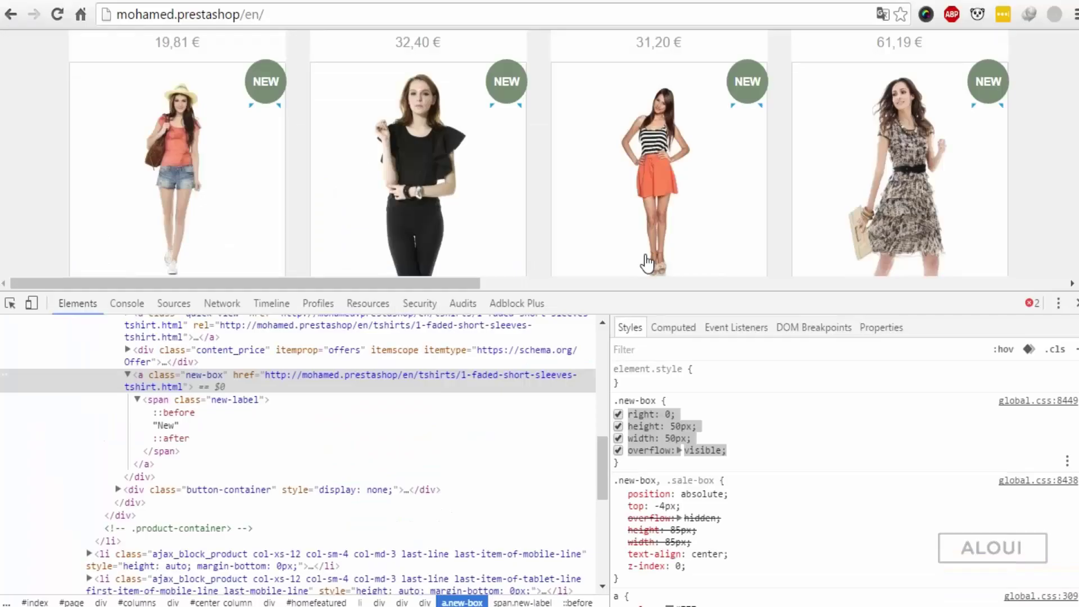
pyautogui.click(161, 401)
pyautogui.click(160, 400)
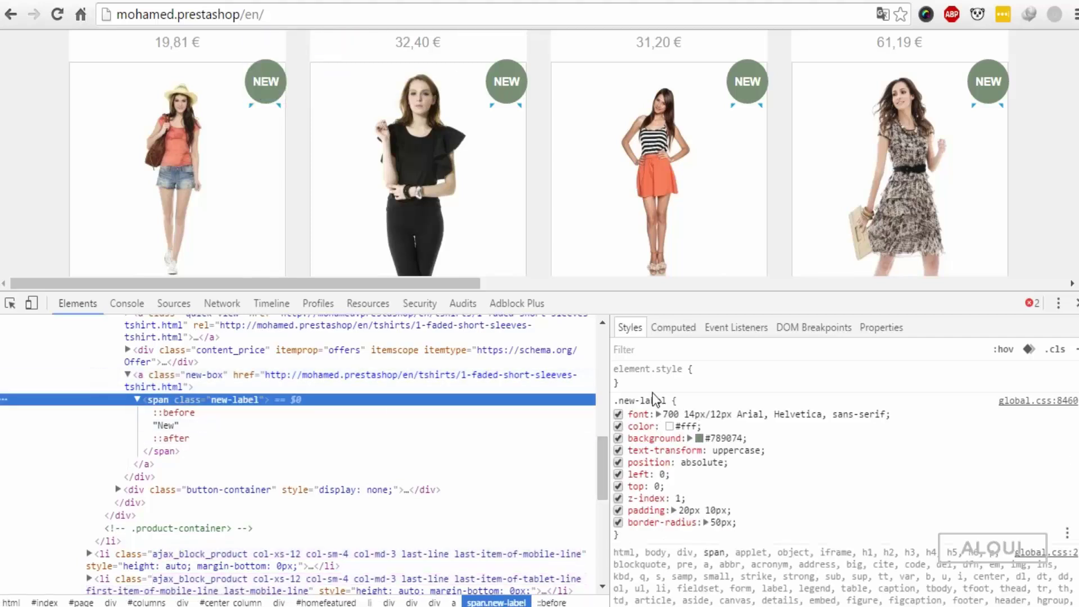
pyautogui.moveTo(739, 524); pyautogui.dragTo(628, 413)
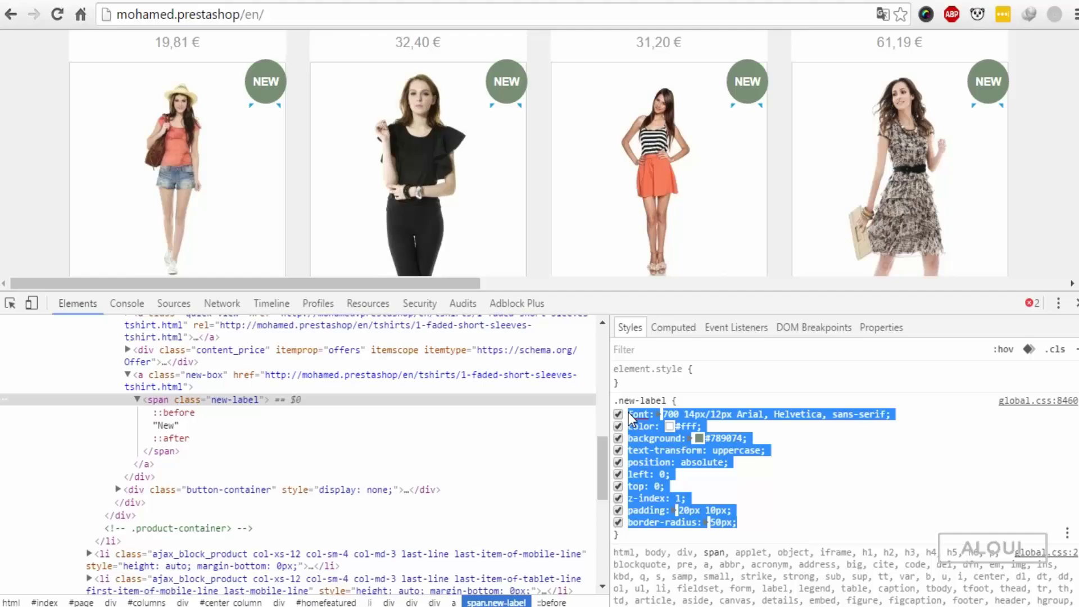
pyautogui.scroll(-3, 758, 464)
pyautogui.hotkey('alt', 'Tab')
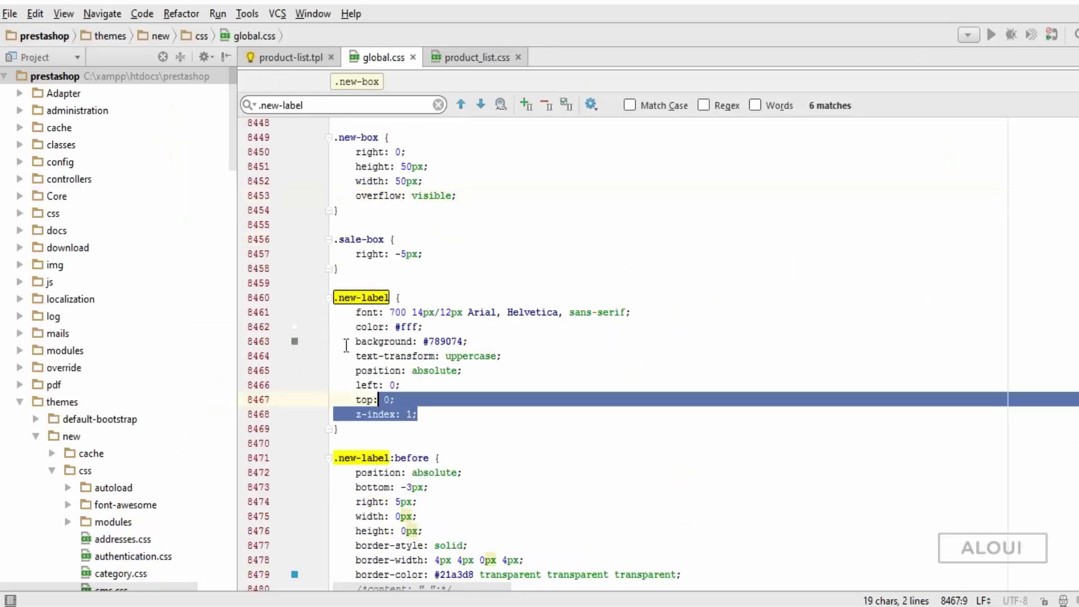
pyautogui.moveTo(422, 413); pyautogui.dragTo(331, 308)
pyautogui.write('font: 700 14px/12px Arial, Helvetica, sans-serif;     color: #fff;     background: #789074;     text-transform: uppercase;     position: absolute;     left: 0;     top: 0;     z-index: 1;     padding: 20px 10px;     border-radius: 50px;')
pyautogui.hotkey('ctrl', 's')
pyautogui.hotkey('alt', 'Tab')
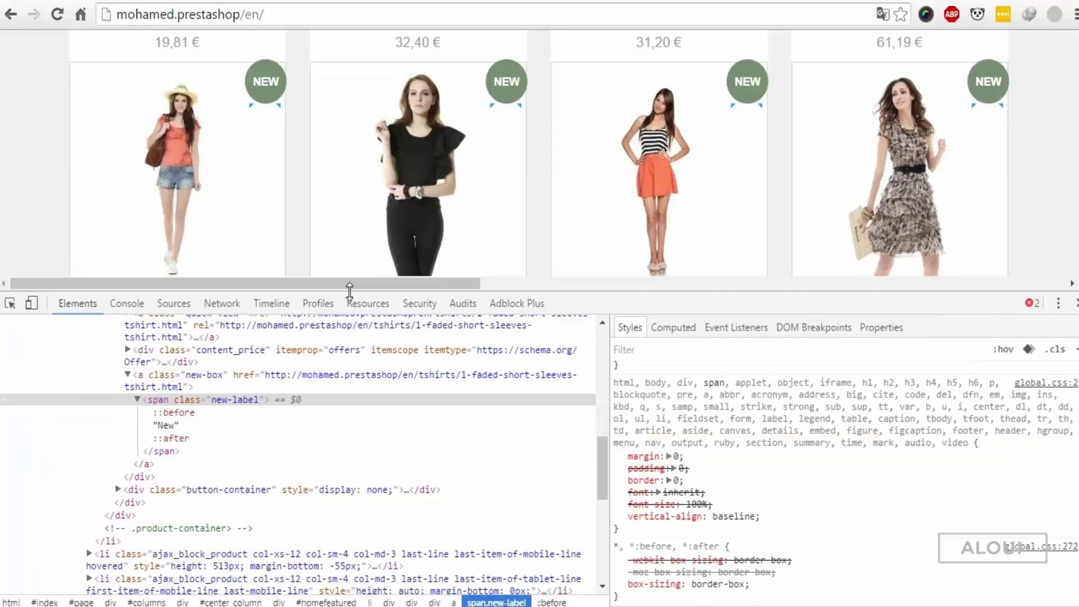
# - Close DevTools and compare the reloaded shop's round NEW badges with the maquette.png mockup
pyautogui.press('F12')
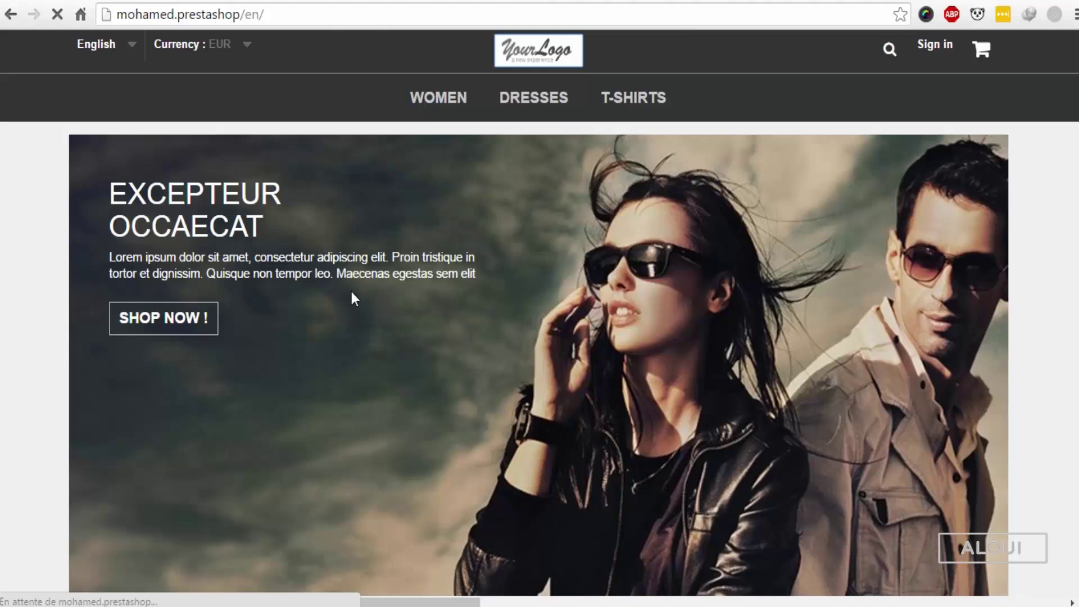
pyautogui.scroll(-5, 207, 254)
pyautogui.scroll(5, 202, 281)
pyautogui.scroll(-5, 350, 310)
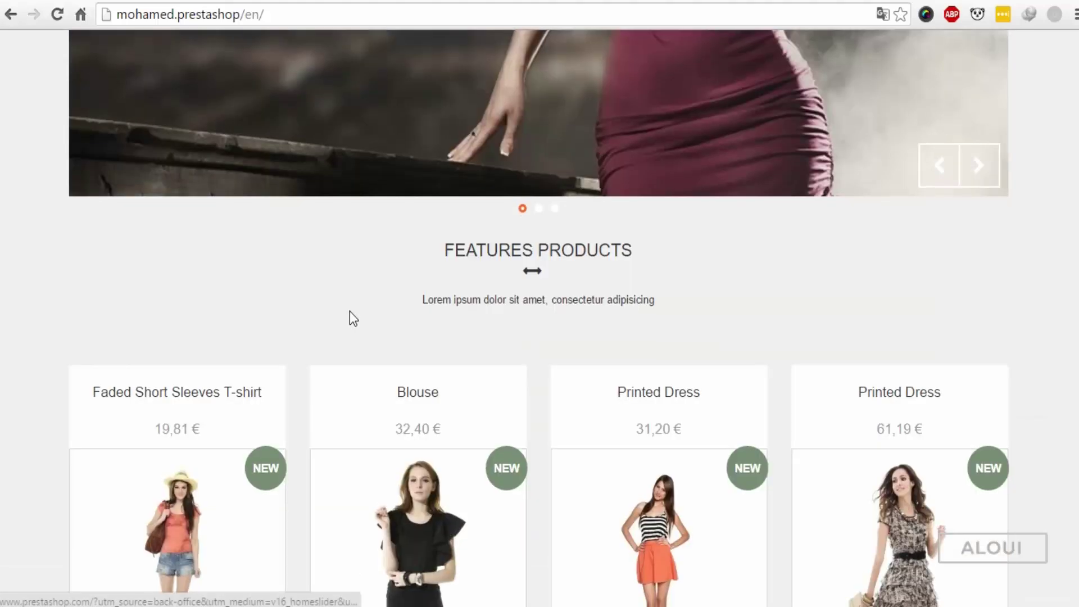
pyautogui.scroll(-2, 351, 311)
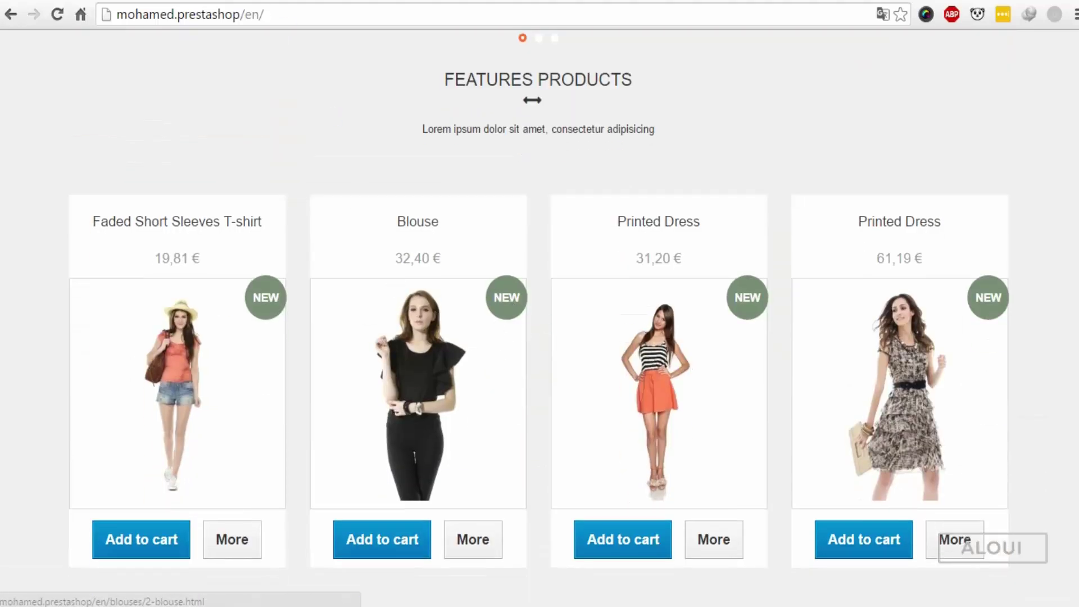
pyautogui.hotkey('ctrl', 'Tab')
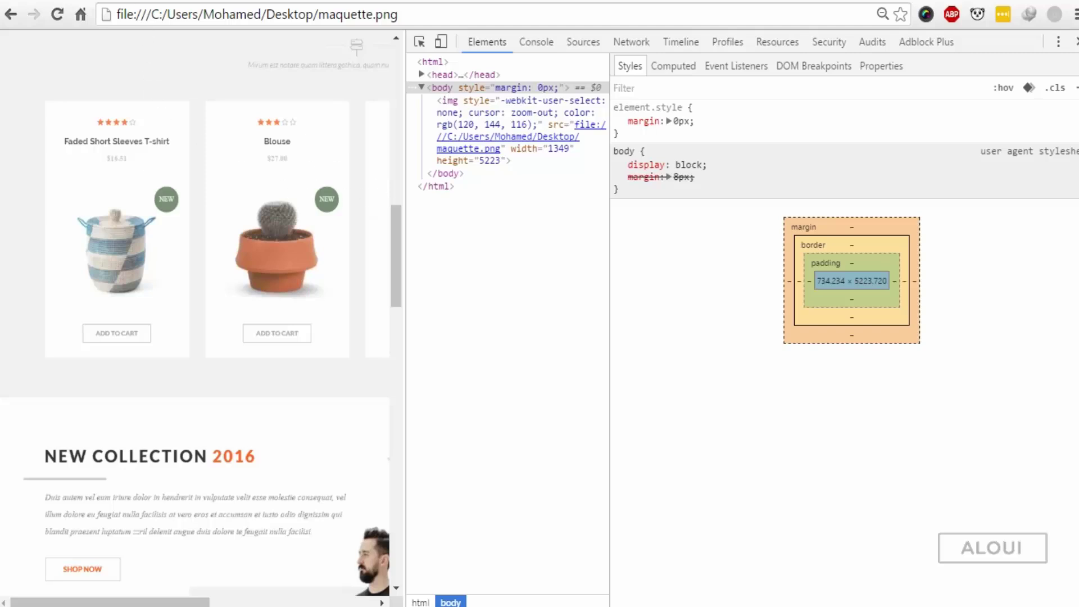
pyautogui.hotkey('ctrl', 'Tab')
# - Reopen DevTools on the shop homepage over the Blouse product
pyautogui.rightClick(495, 304)
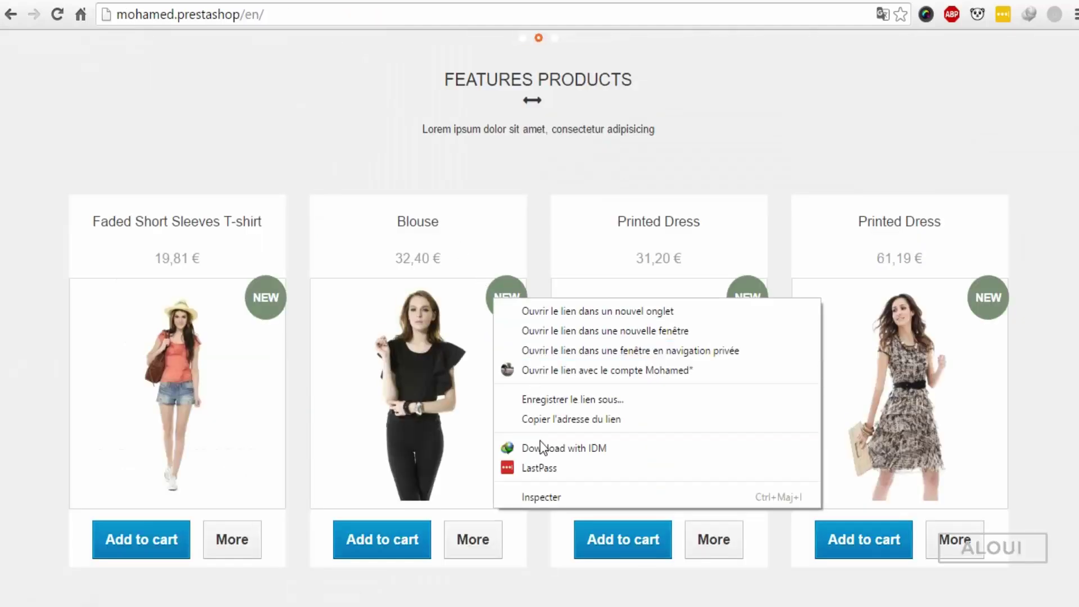
pyautogui.click(535, 493)
pyautogui.press('F12')
pyautogui.hotkey('alt', 'Tab')
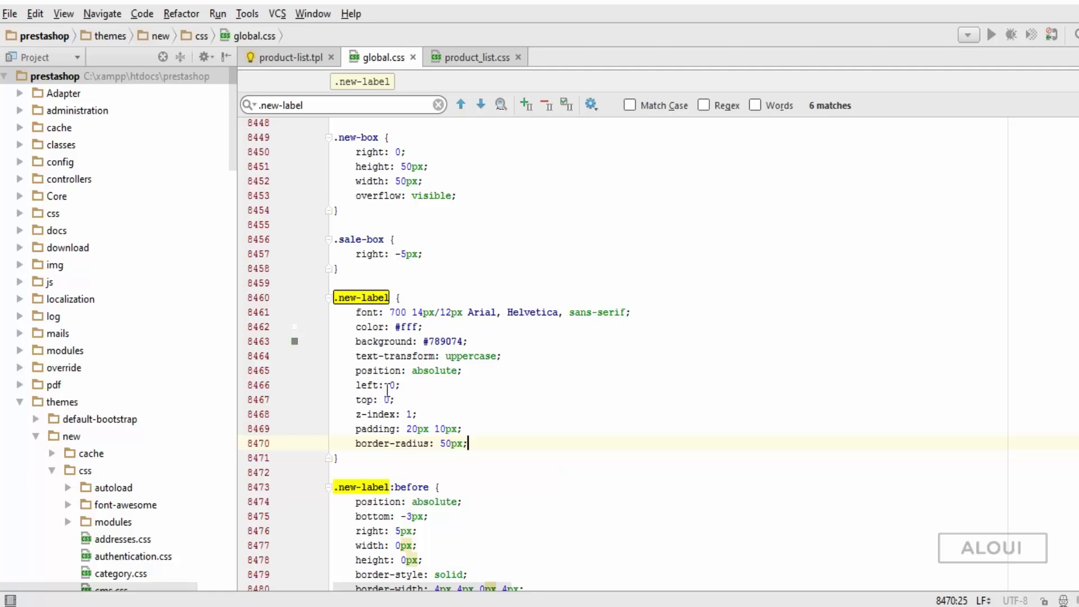
# - Change the .new-box right offset to 20px and save global.css
pyautogui.doubleClick(365, 298)
pyautogui.scroll(3, 369, 286)
pyautogui.scroll(3, 370, 253)
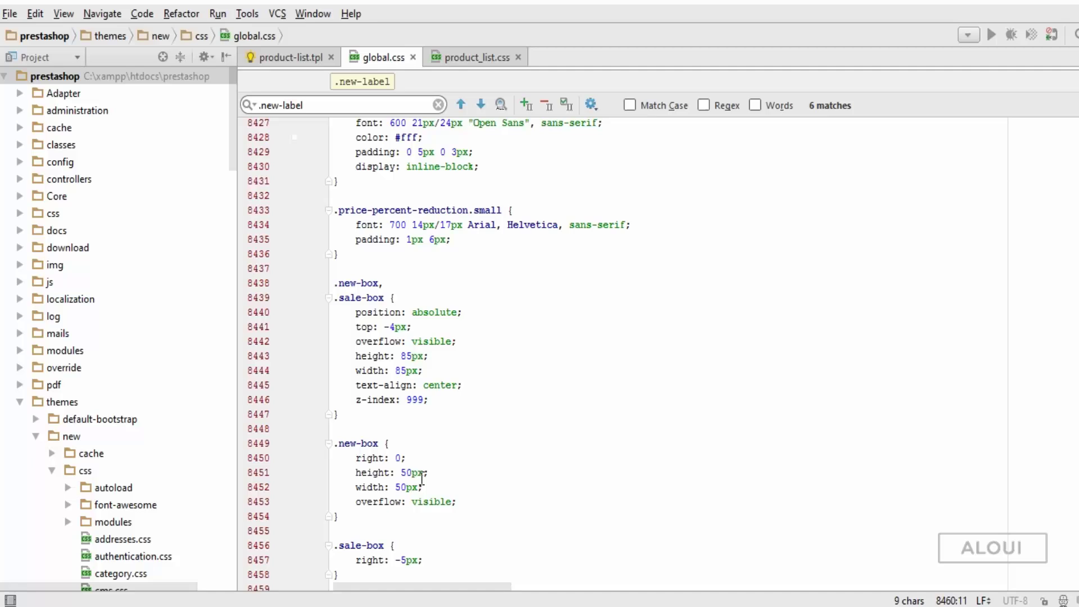
pyautogui.doubleClick(398, 457)
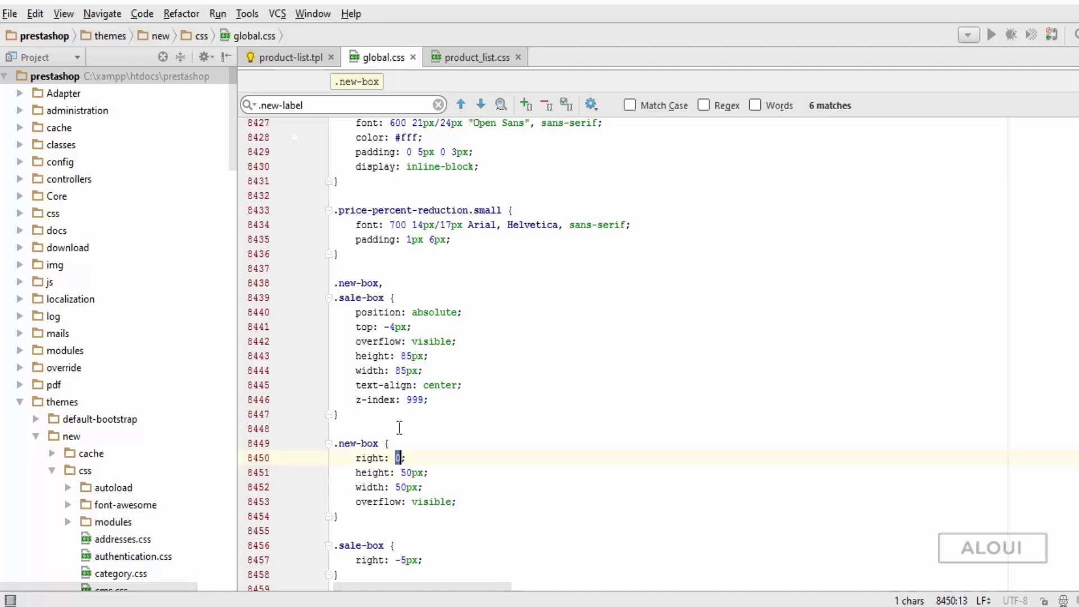
pyautogui.write('20')
pyautogui.write('px')
pyautogui.hotkey('ctrl', 's')
pyautogui.hotkey('alt', 'Tab')
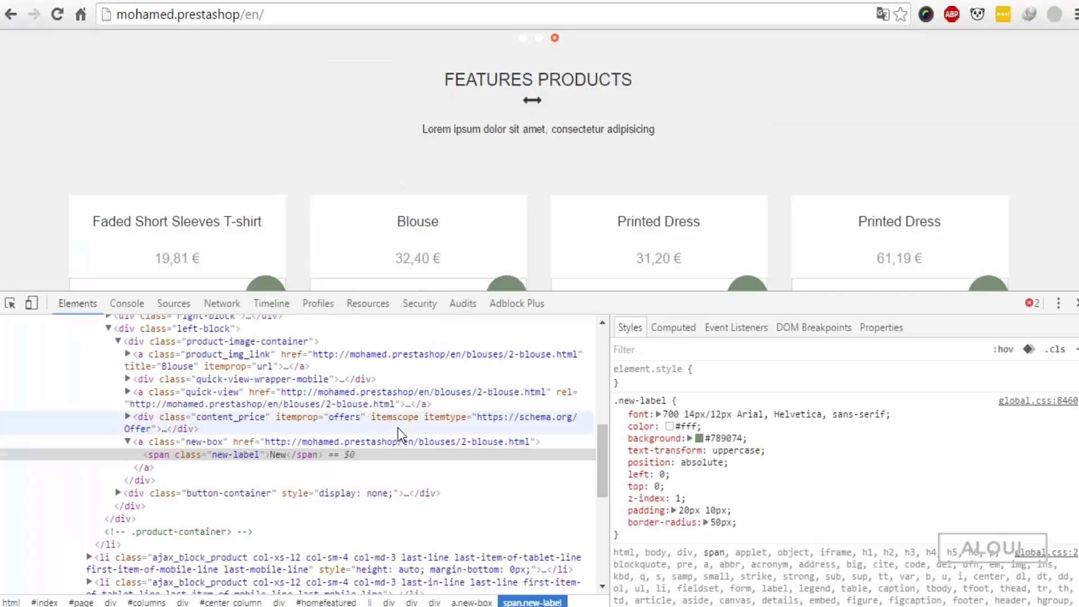
# - Add a top: 10px line to the .new-box rule
pyautogui.hotkey('alt', 'Tab')
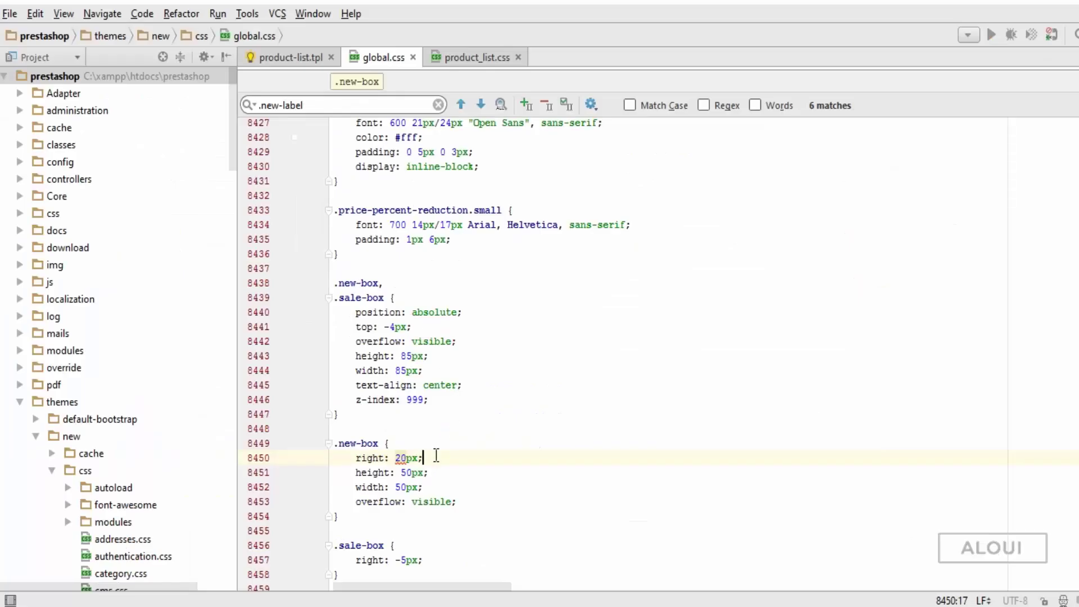
pyautogui.press('Return')
pyautogui.write('top:10px;')
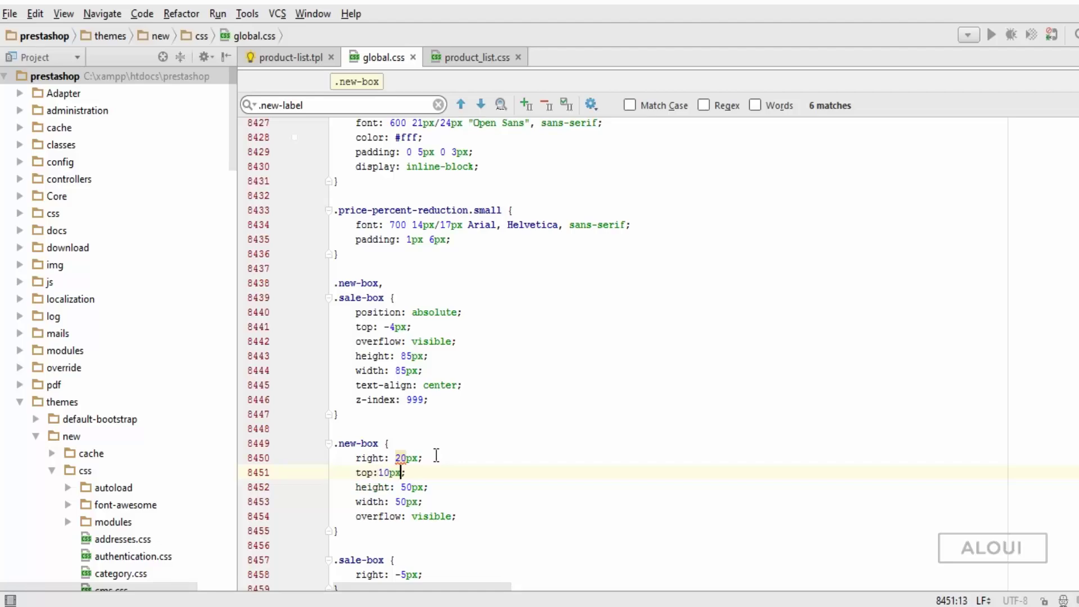
pyautogui.hotkey('alt', 'Tab')
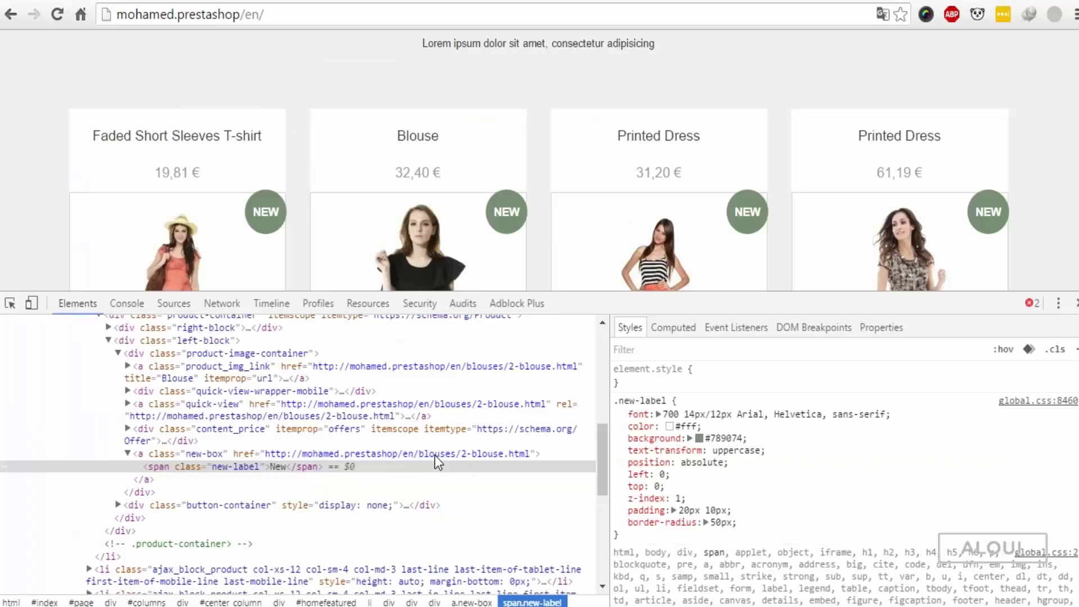
pyautogui.hotkey('alt', 'Tab')
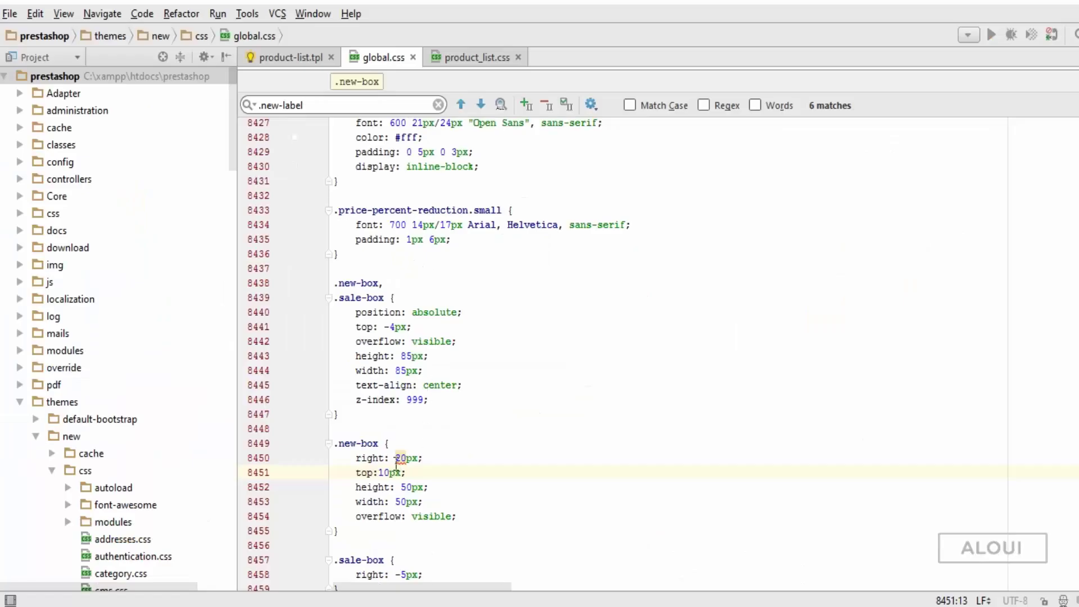
# - Reload the homepage to check the inset NEW badges, then bring up product-list.tpl in PhpStorm
pyautogui.moveTo(389, 472)
pyautogui.hotkey('alt', 'Tab')
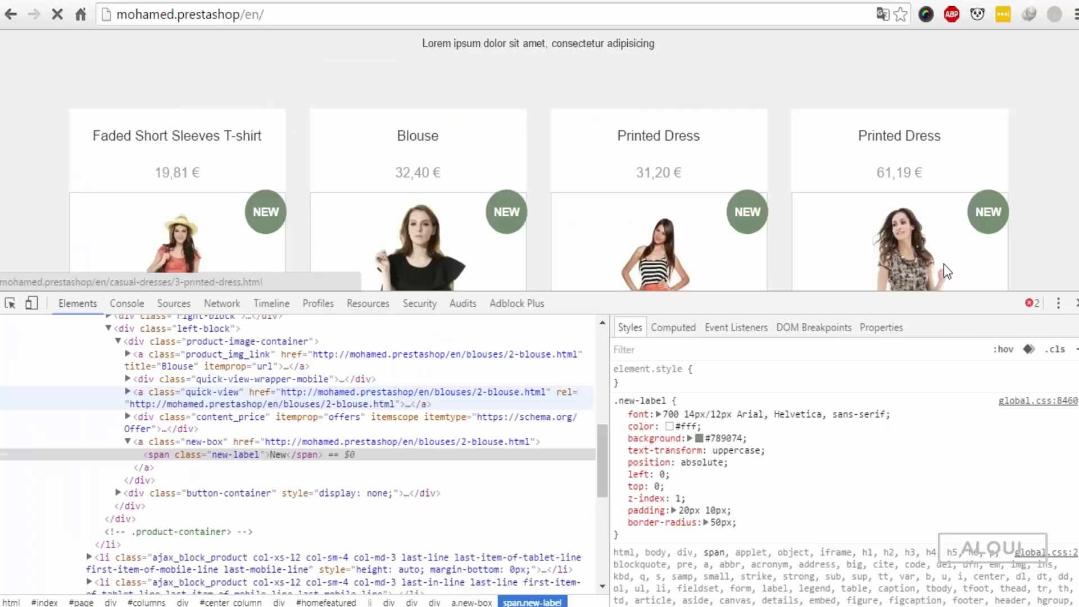
pyautogui.press('F5')
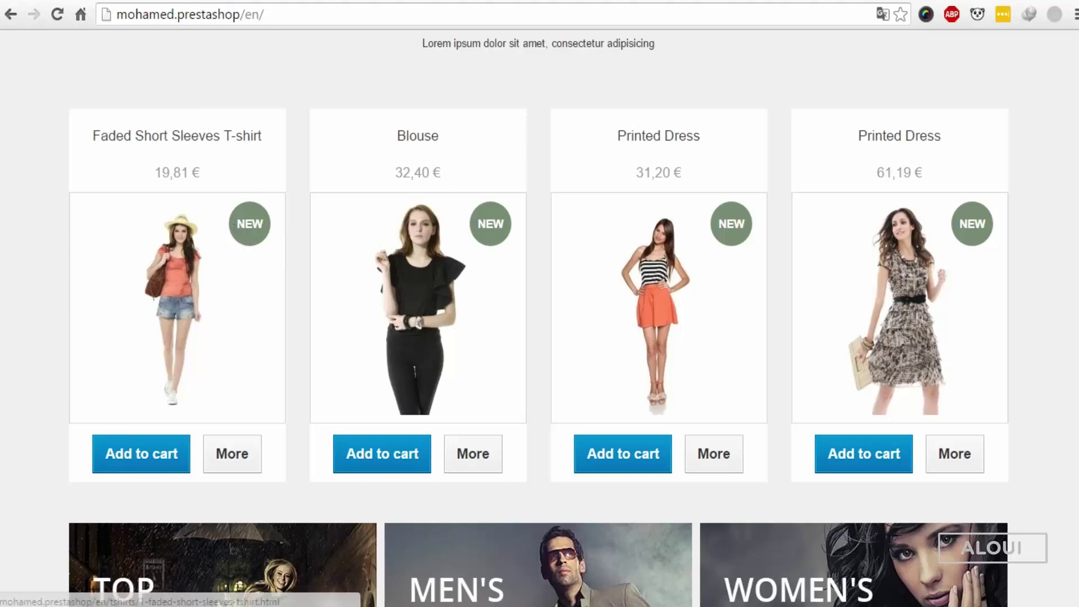
pyautogui.scroll(-5, 641, 233)
pyautogui.scroll(2, 506, 295)
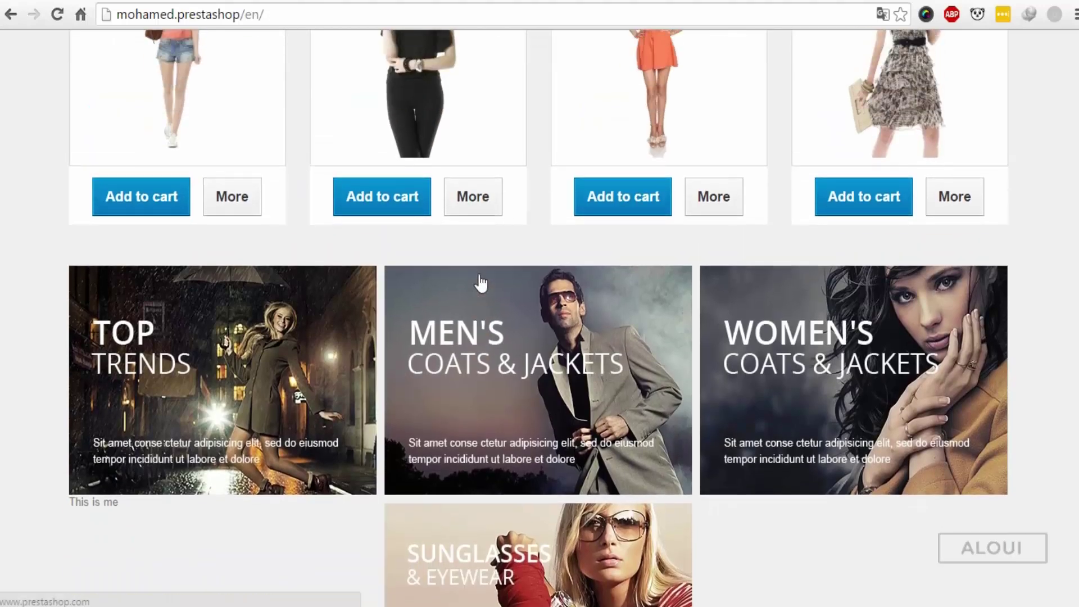
pyautogui.scroll(5, 367, 327)
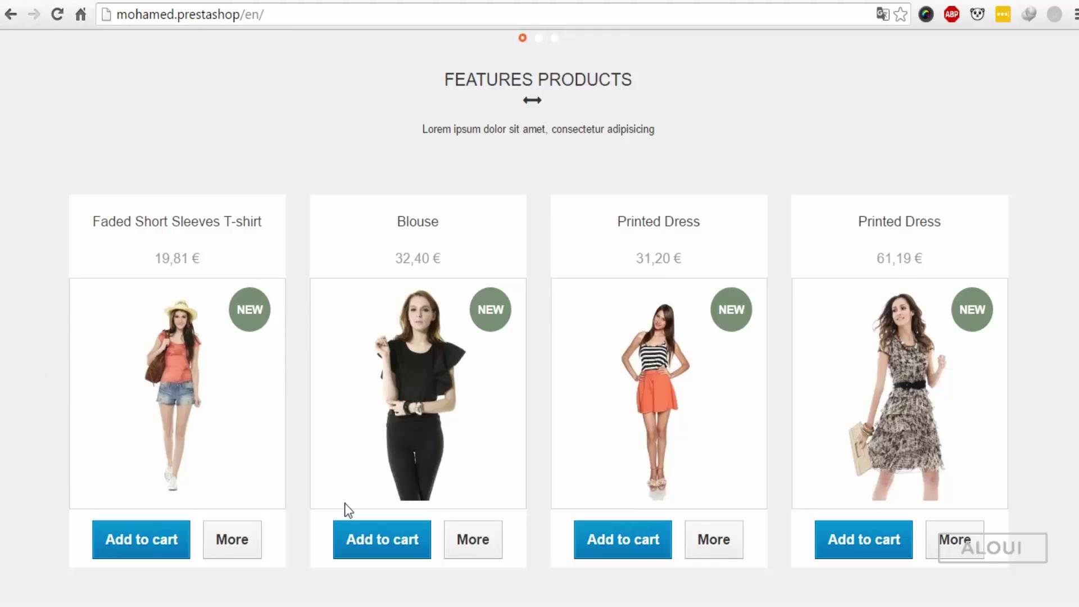
pyautogui.hotkey('alt', 'Tab')
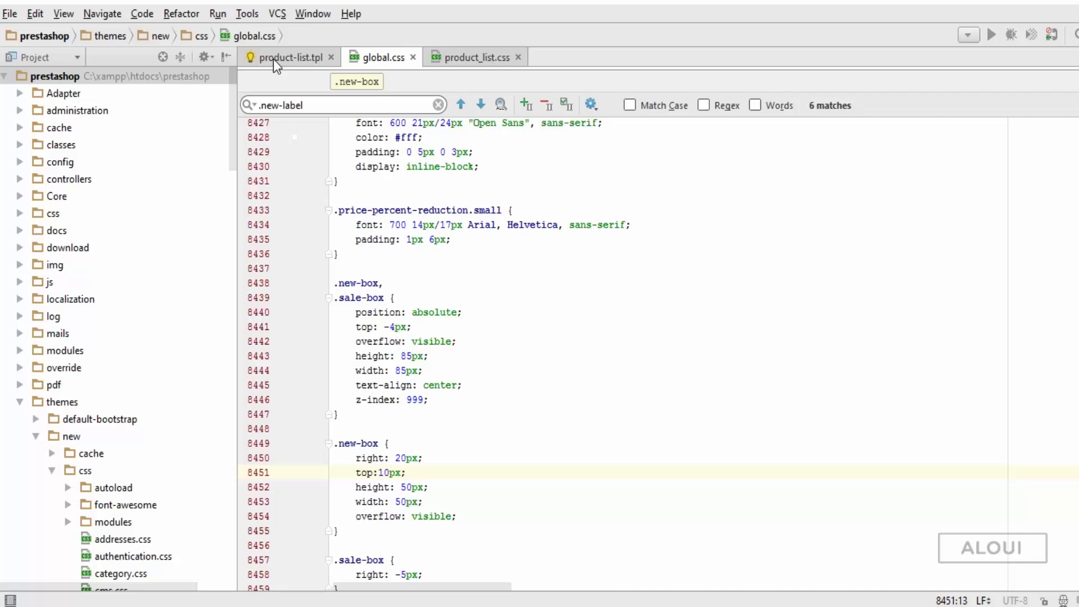
pyautogui.click(287, 58)
pyautogui.scroll(-3, 591, 337)
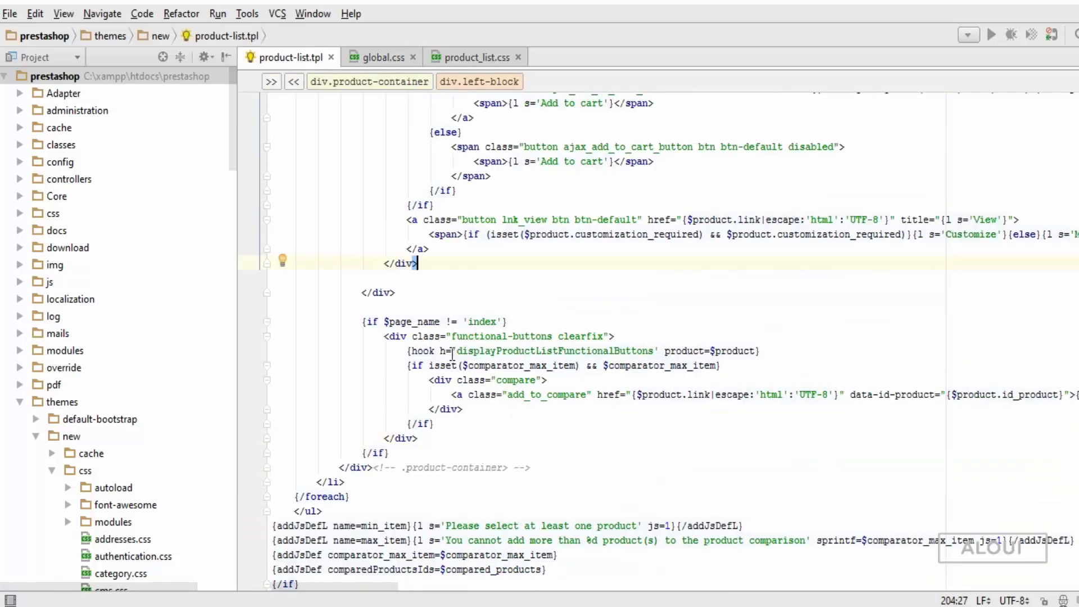
pyautogui.scroll(3, 453, 352)
pyautogui.scroll(3, 447, 321)
pyautogui.scroll(3, 445, 294)
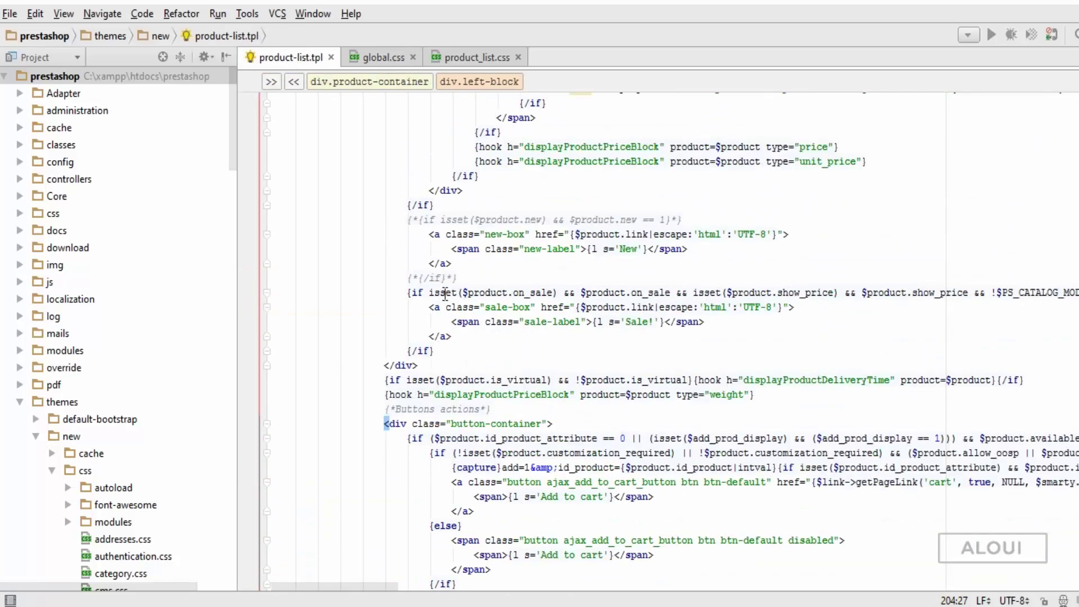
pyautogui.scroll(1, 446, 293)
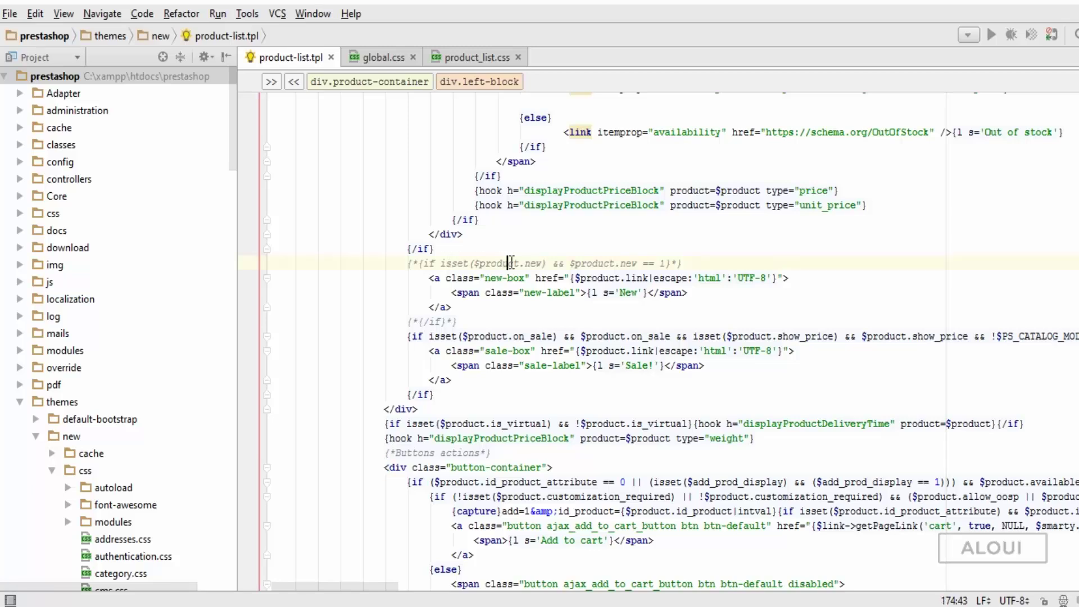
# - Place the caret on the commented NEW badge condition near line 174 of product-list.tpl
pyautogui.click(429, 263)
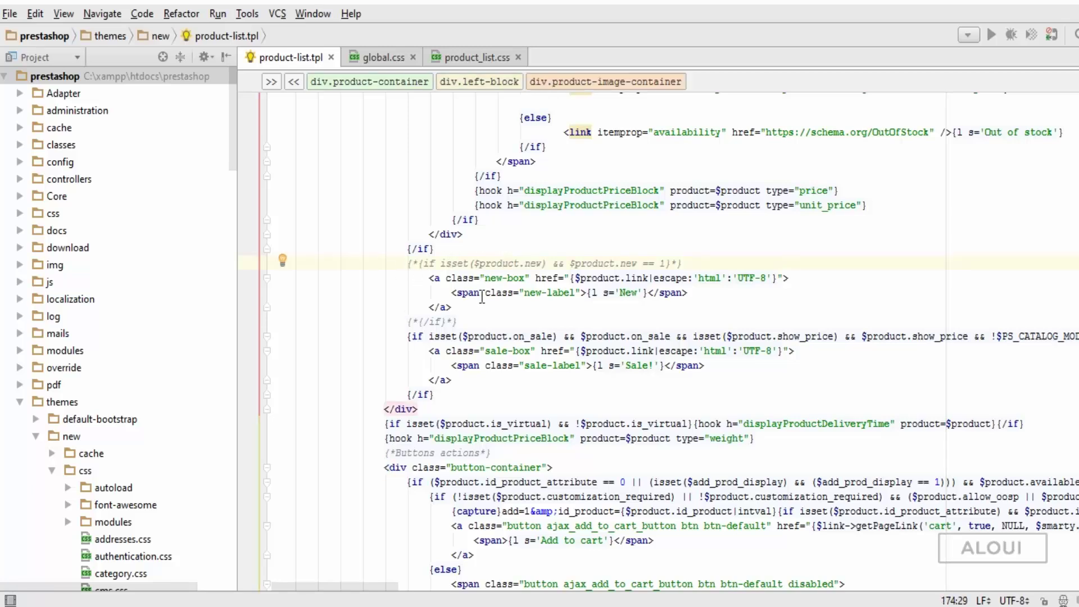
pyautogui.hotkey('alt', 'Tab')
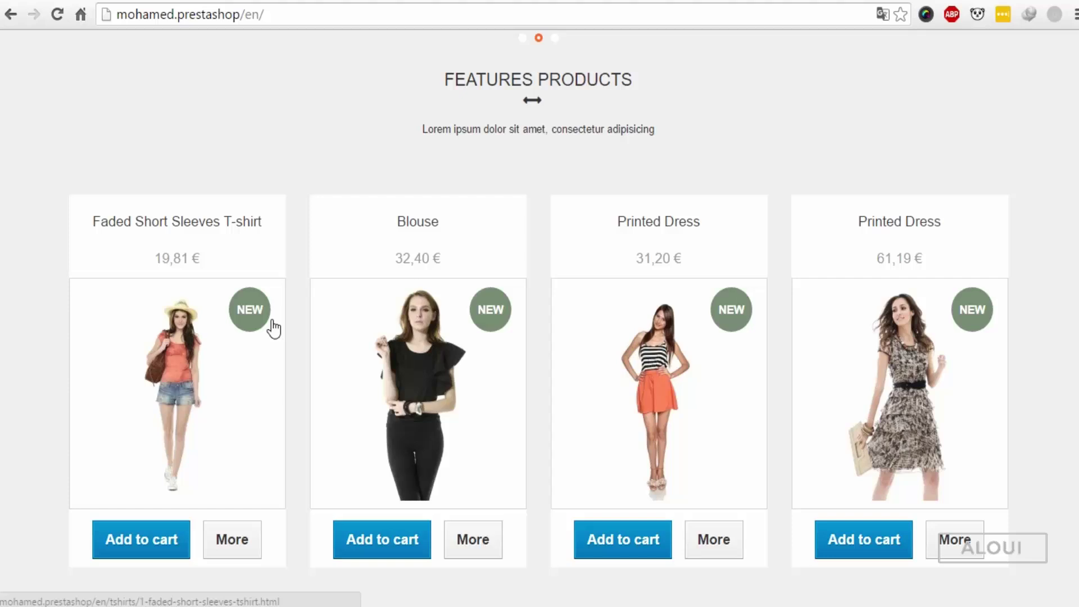
# - Compare with the mockup and inspect the first product's image container
pyautogui.hotkey('ctrl', 'Tab')
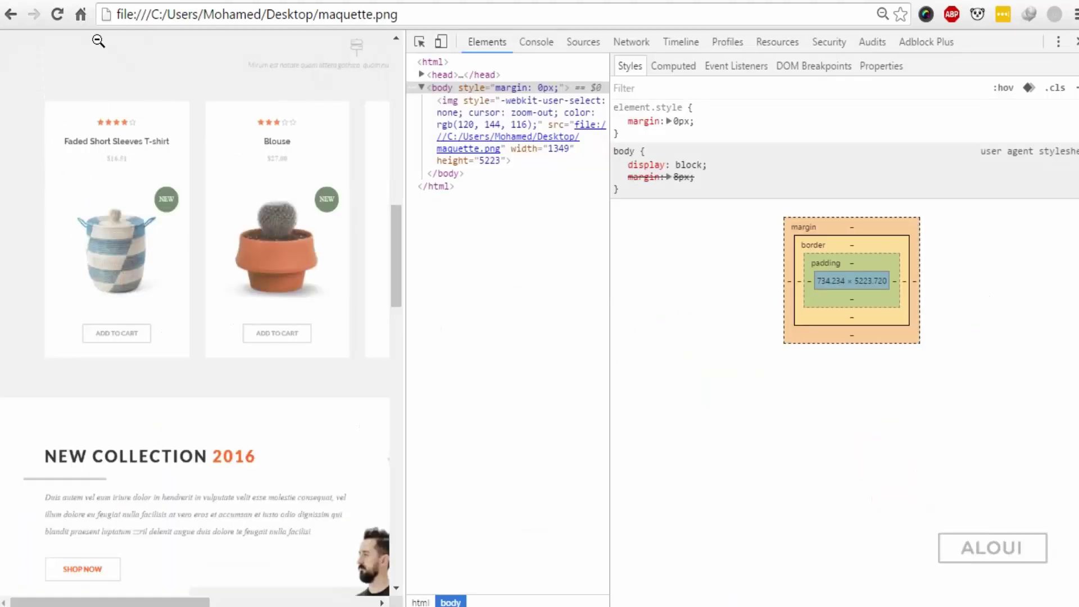
pyautogui.click(101, 24)
pyautogui.rightClick(109, 283)
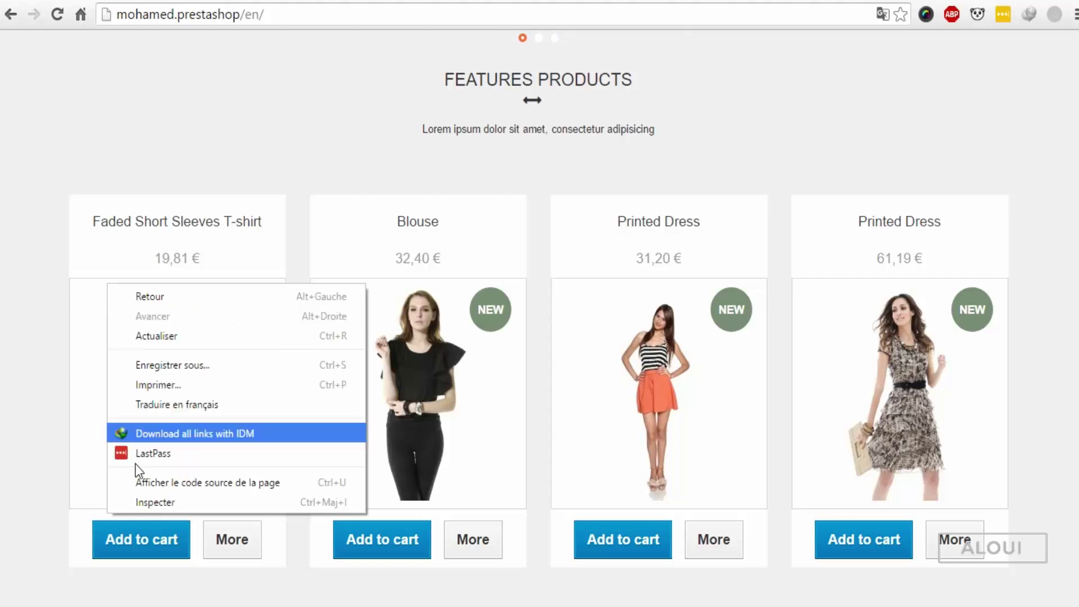
pyautogui.click(140, 500)
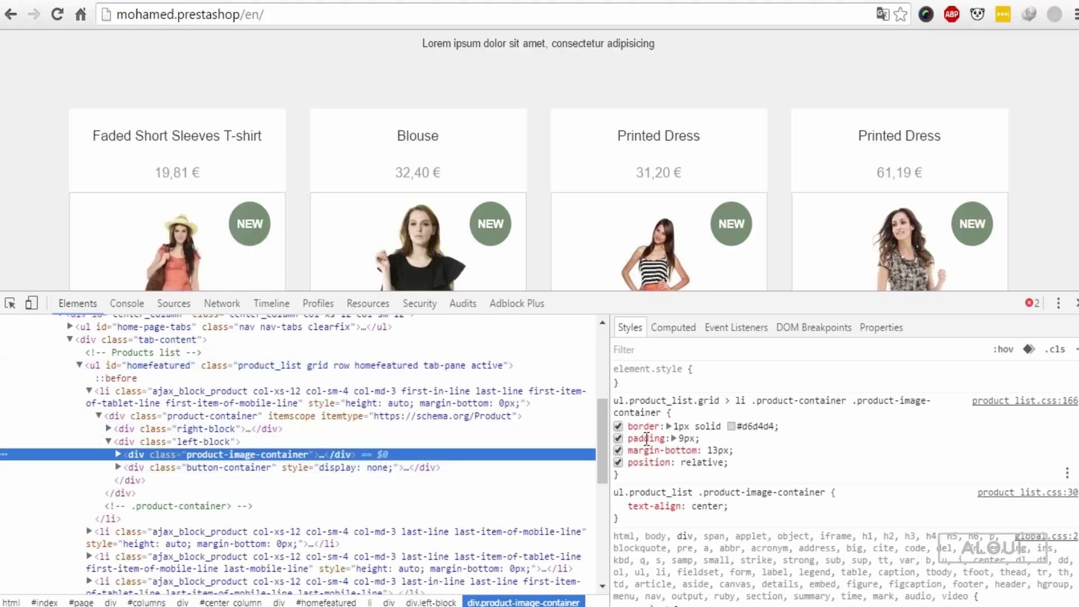
# - Toggle the .product-image-container border and start editing its value to none
pyautogui.click(619, 426)
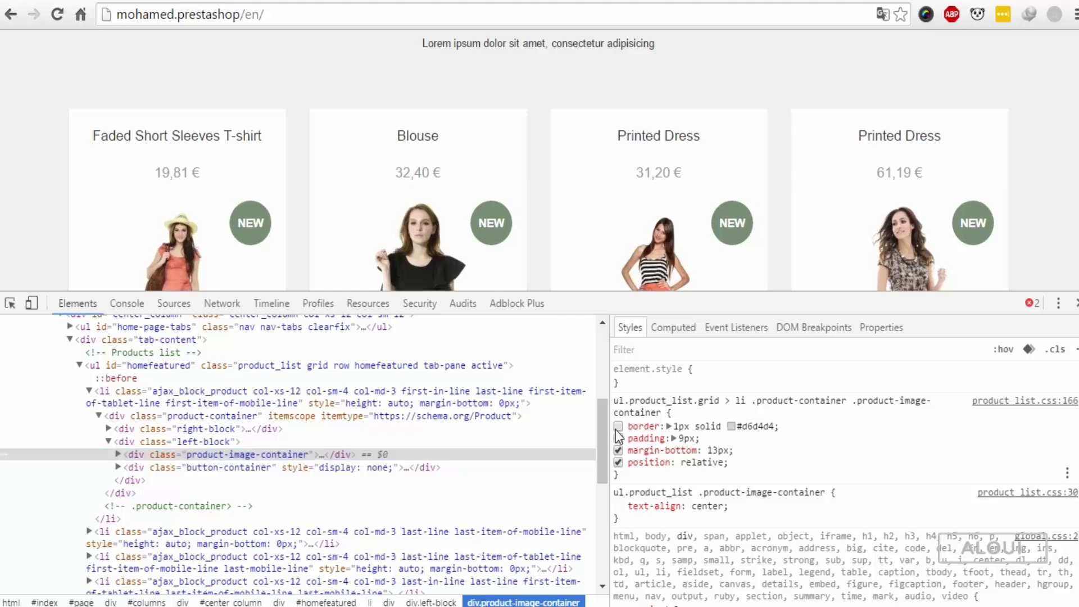
pyautogui.click(619, 427)
pyautogui.click(729, 426)
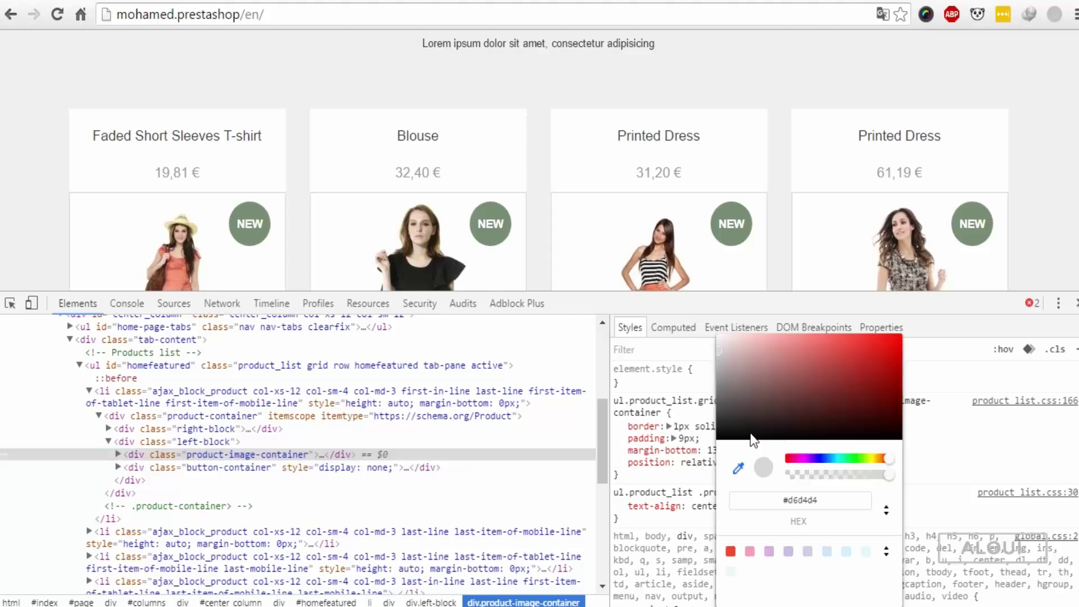
pyautogui.click(693, 427)
pyautogui.write('none')
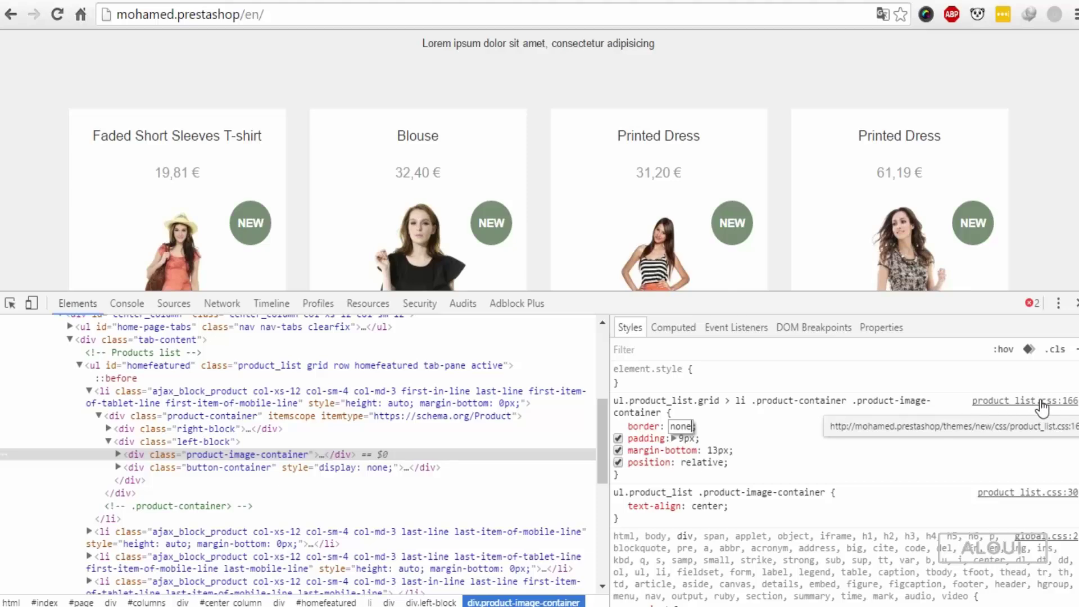
# - Go to the image-container border declaration around line 166 of product_list.css
pyautogui.hotkey('alt', 'Tab')
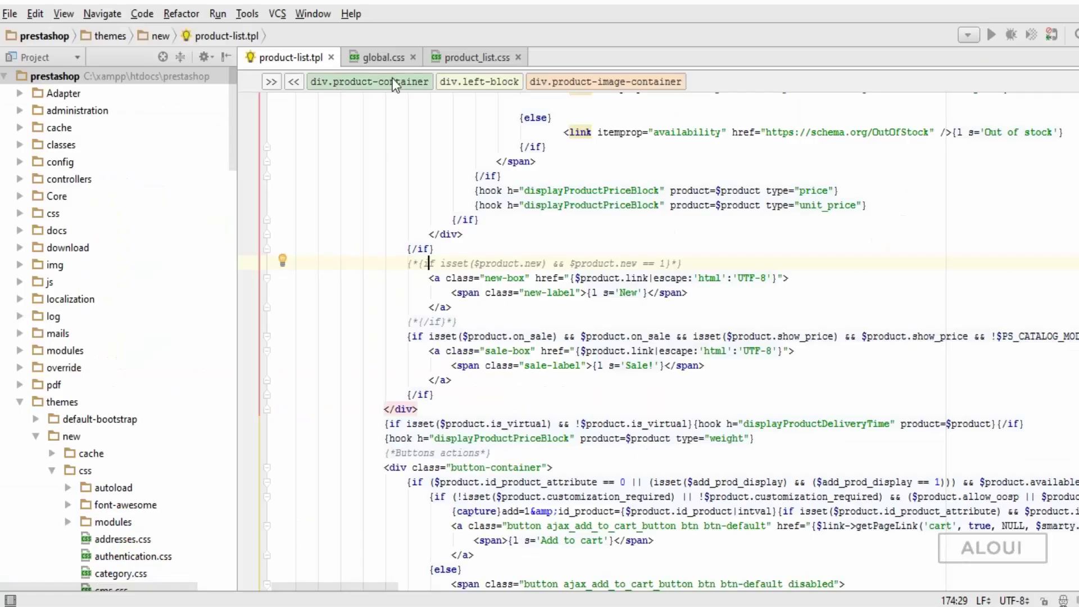
pyautogui.click(463, 58)
pyautogui.hotkey('ctrl', 'g')
pyautogui.write('166')
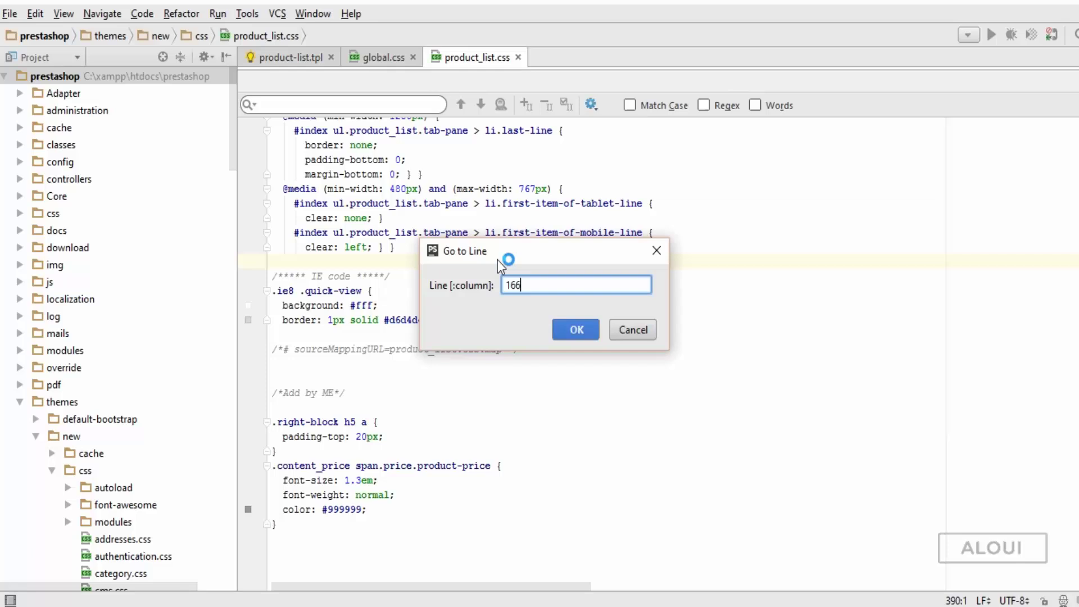
pyautogui.press('Return')
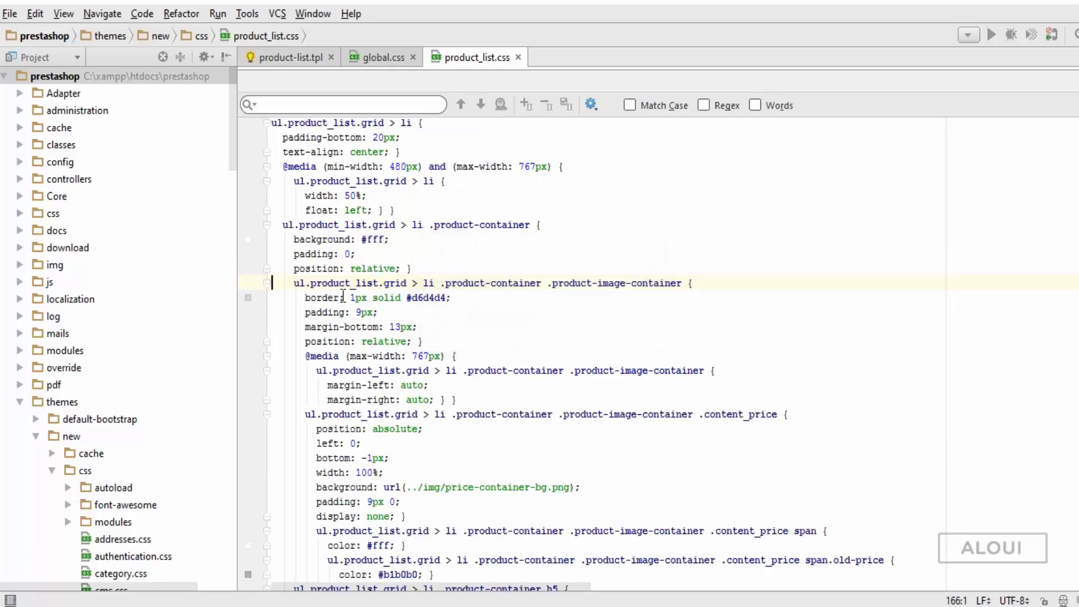
pyautogui.click(345, 298)
pyautogui.write('none')
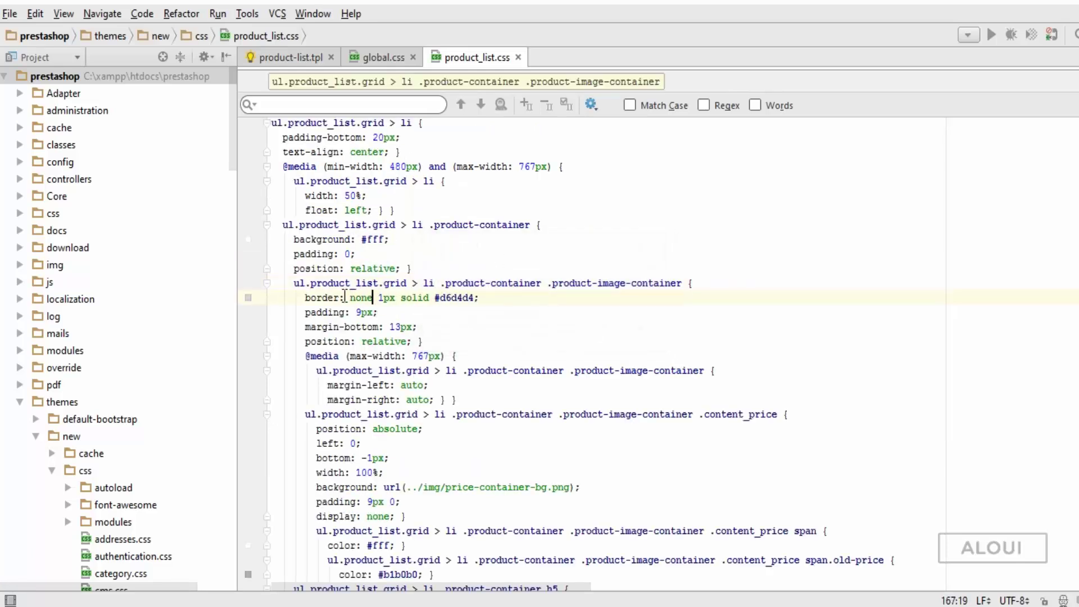
pyautogui.write(' ; font:')
# - Try commenting out and splitting the border line, then undo back to the original value
pyautogui.hotkey('ctrl', '/')
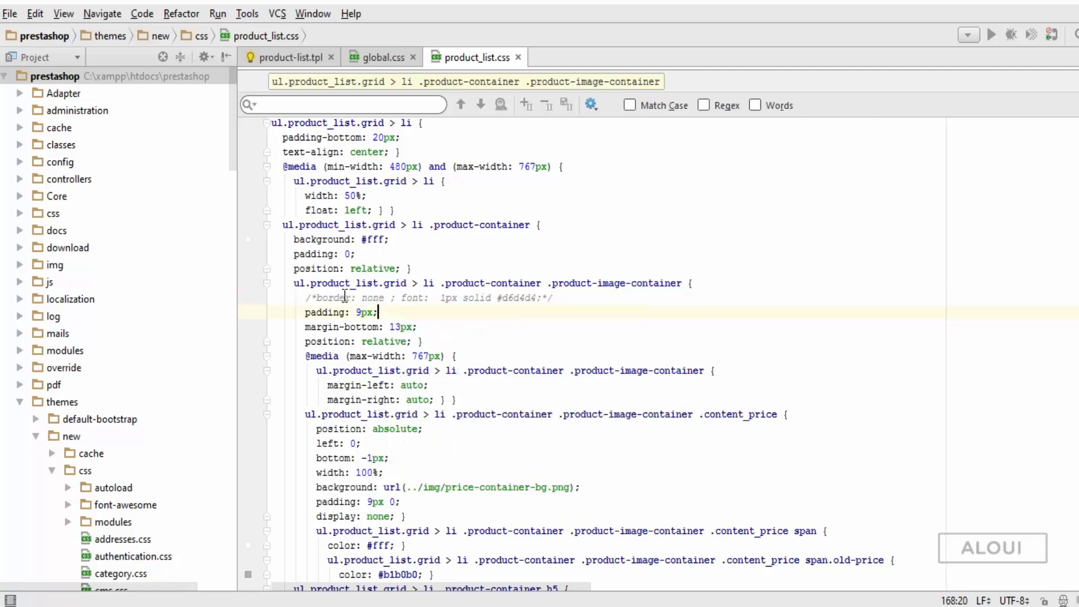
pyautogui.hotkey('ctrl', 'z')
pyautogui.press('Return')
pyautogui.hotkey('ctrl', '/')
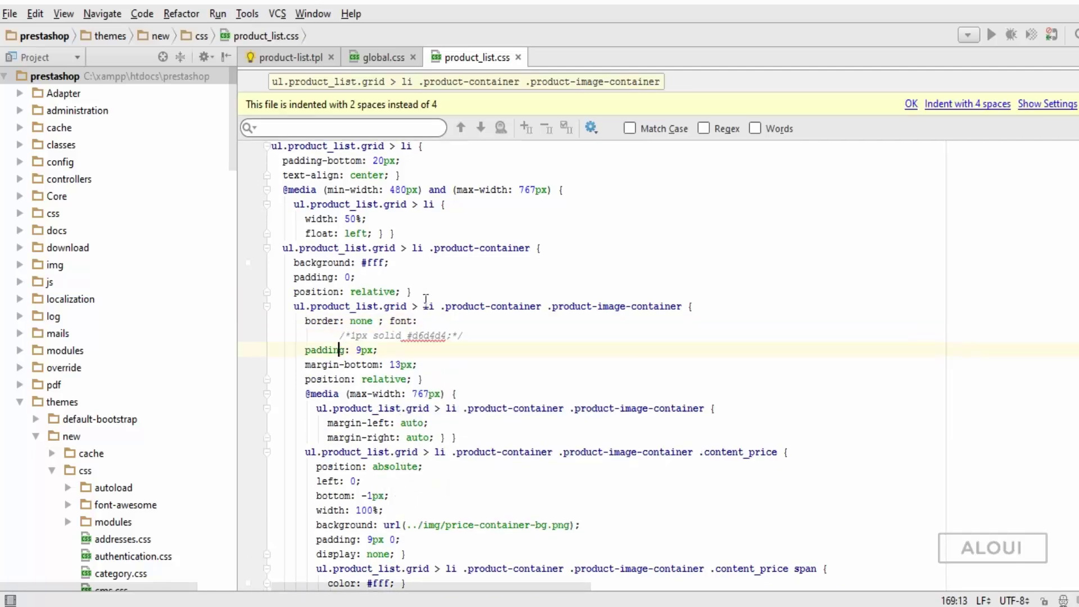
pyautogui.moveTo(464, 335); pyautogui.dragTo(453, 335)
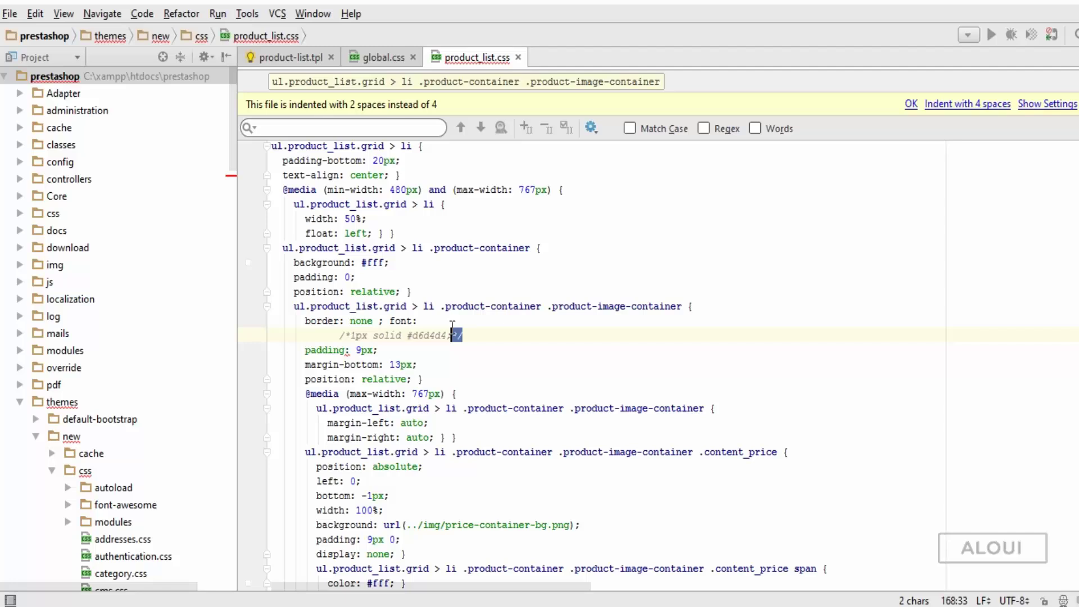
pyautogui.hotkey('shift', 'Up')
pyautogui.press('Delete')
pyautogui.write(';')
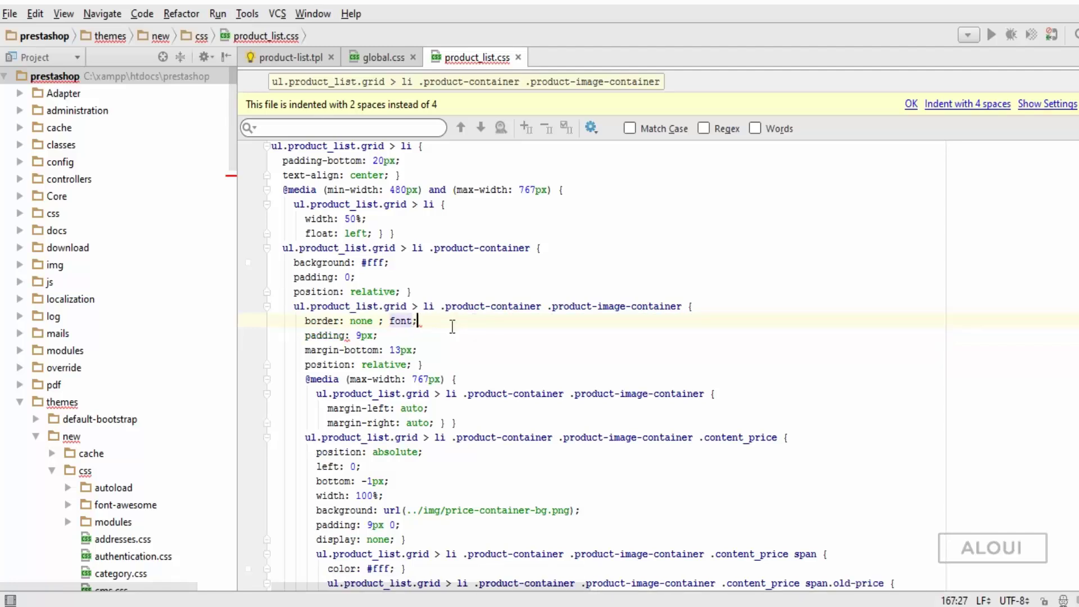
pyautogui.hotkey('ctrl', 'z')
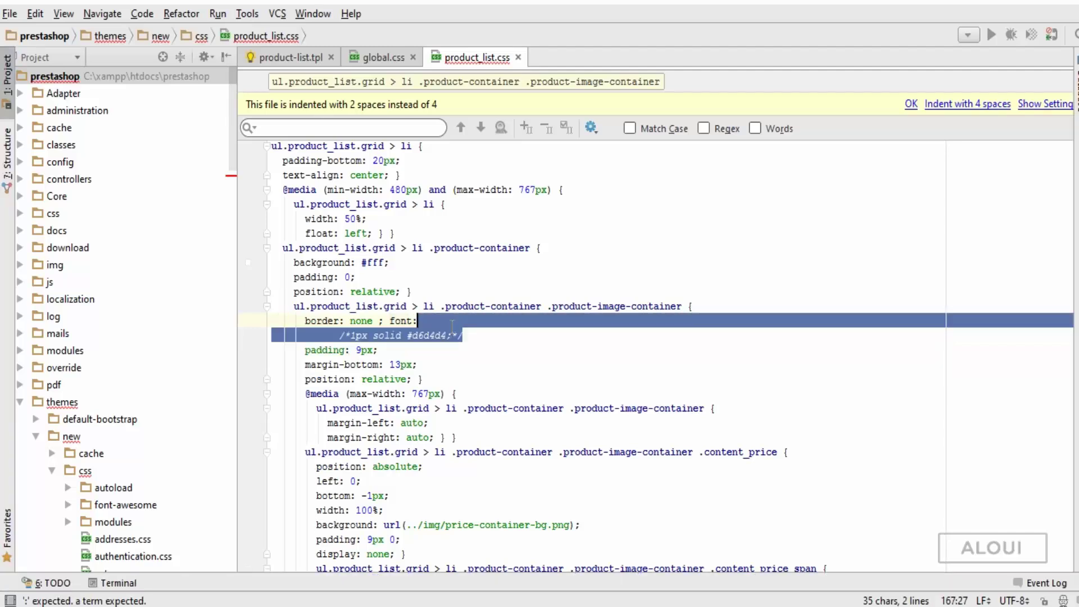
pyautogui.hotkey('ctrl', 'z')
pyautogui.hotkey('ctrl', 'z')
pyautogui.hotkey('ctrl', 'z')
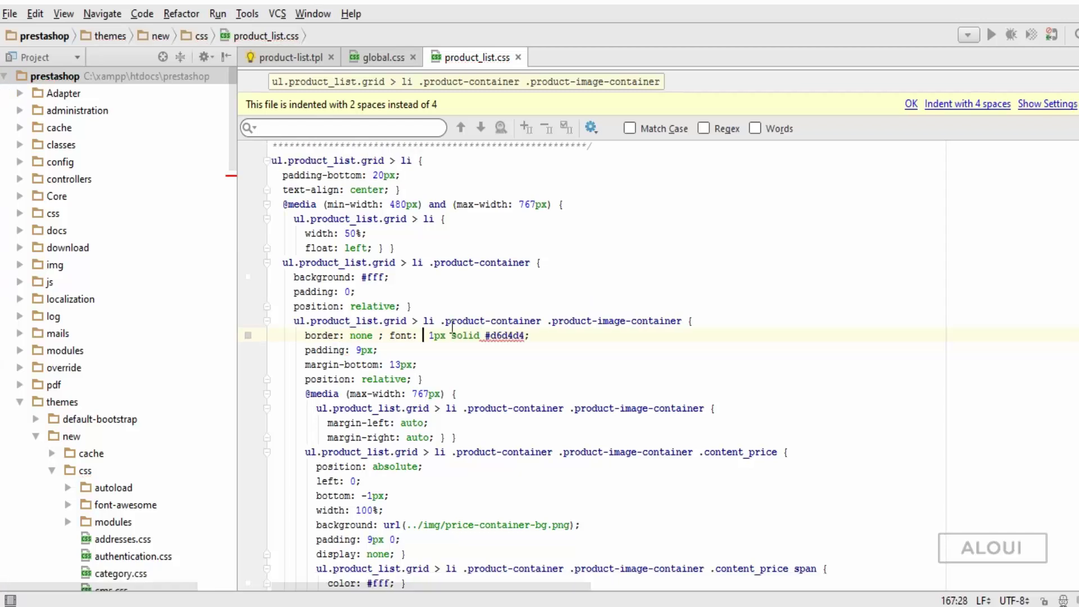
# - Delete the stray 'font:' text and select the 1px solid #d6d4d4 value
pyautogui.press('BackSpace')
pyautogui.press('BackSpace')
pyautogui.press('BackSpace')
pyautogui.hotkey('ctrl', 'shift', 'Right')
pyautogui.hotkey('ctrl', 'shift', 'Right')
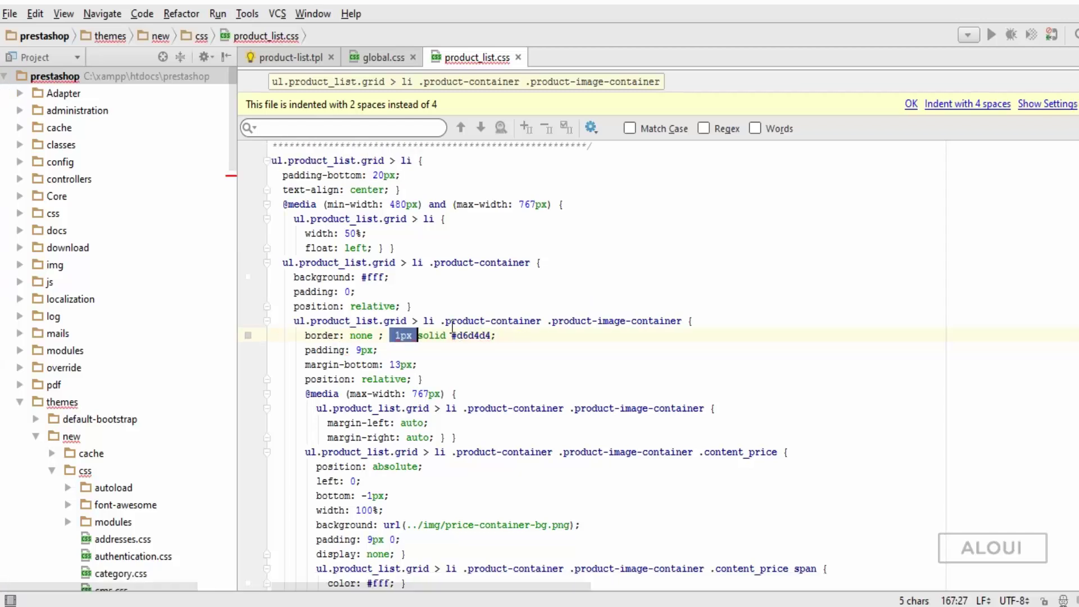
pyautogui.hotkey('ctrl', 'shift', 'Right')
pyautogui.hotkey('ctrl', 'shift', 'Right')
# - Delete the leftover border value, then compare the shop against the maquette.png mockup
pyautogui.press('Delete')
pyautogui.hotkey('alt', 'Tab')
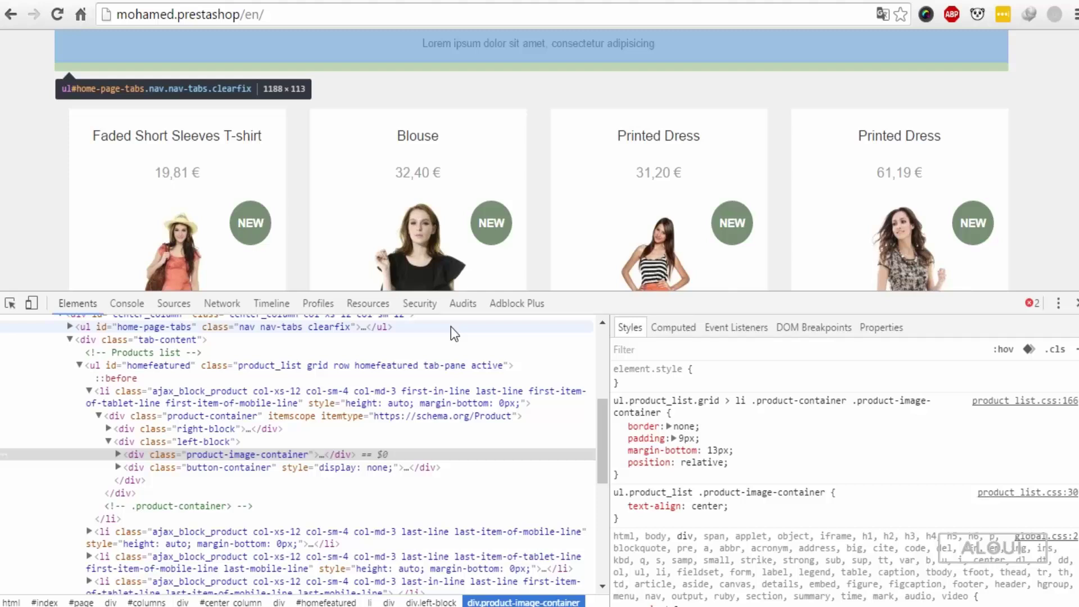
pyautogui.hotkey('ctrl', 'Tab')
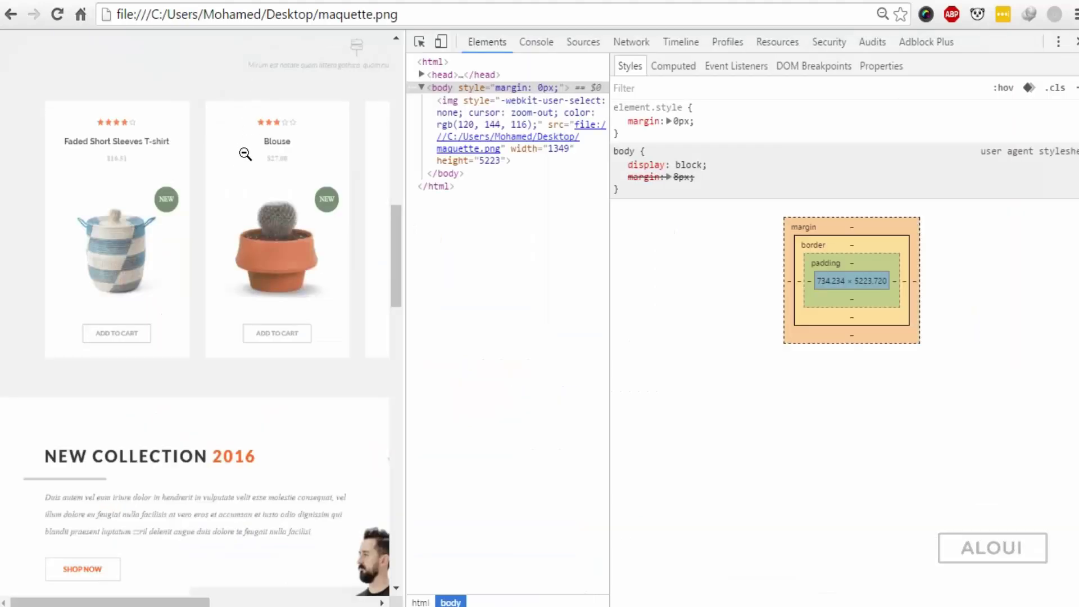
pyautogui.hotkey('ctrl', 'Tab')
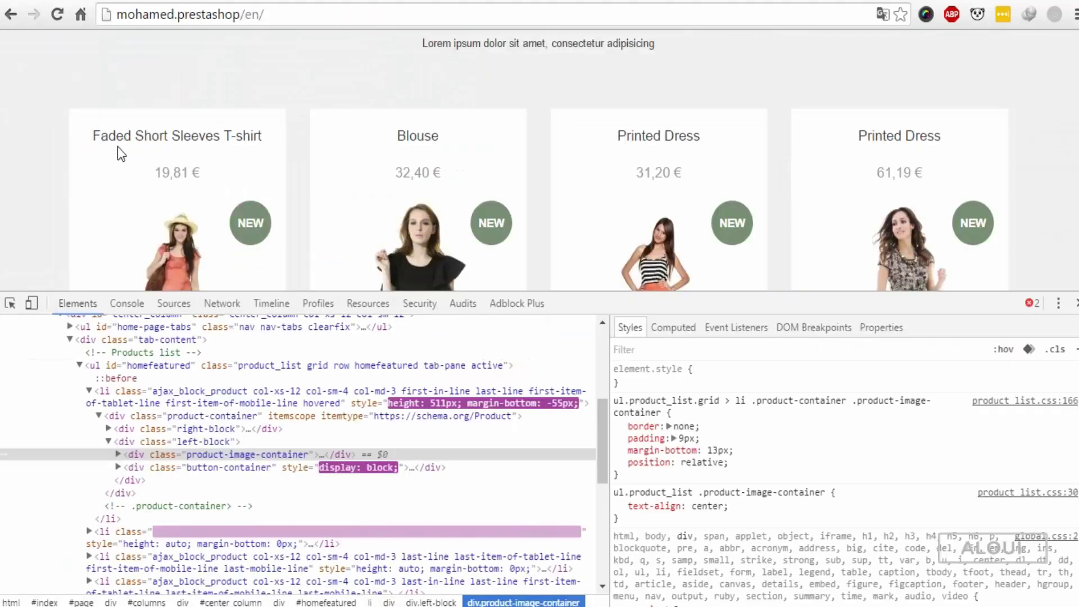
pyautogui.scroll(-3, 169, 127)
pyautogui.hotkey('ctrl', 'Tab')
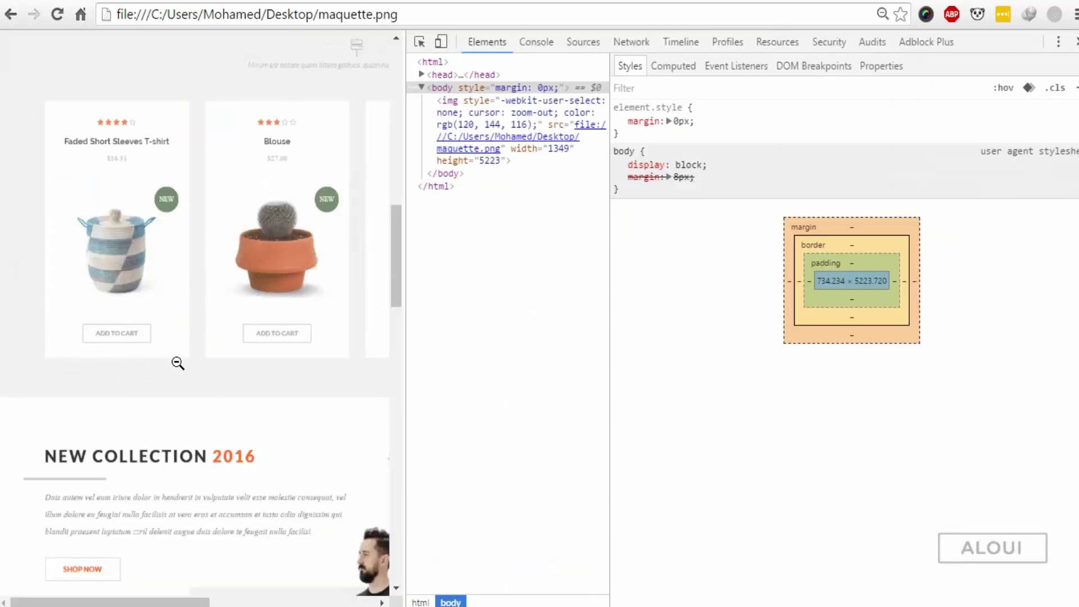
pyautogui.hotkey('ctrl', 'Tab')
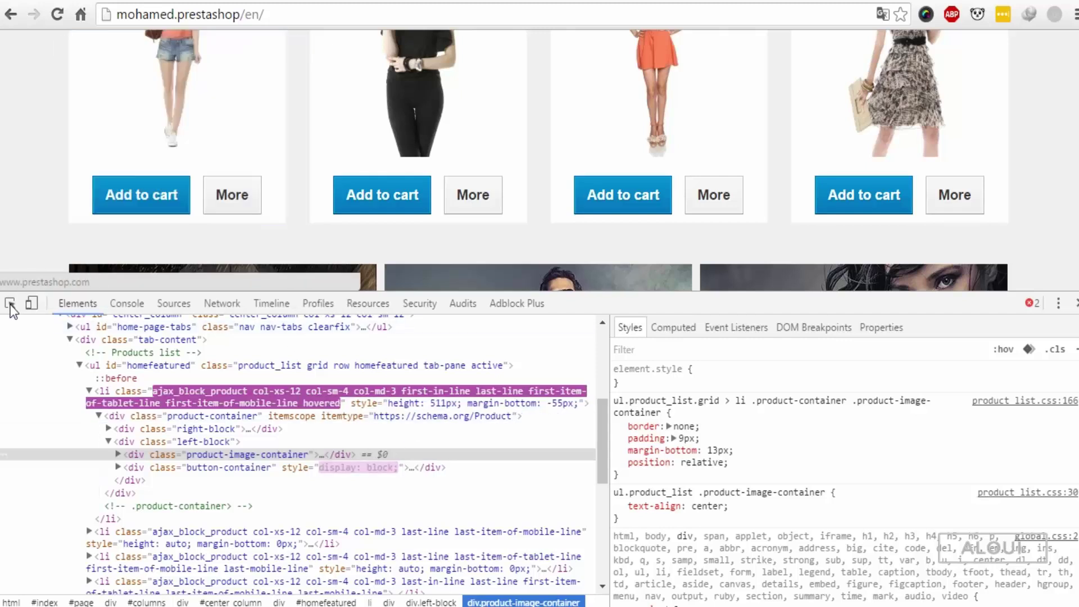
# - Inspect the first product's More button and select its a.button.lnk_view element
pyautogui.click(232, 194)
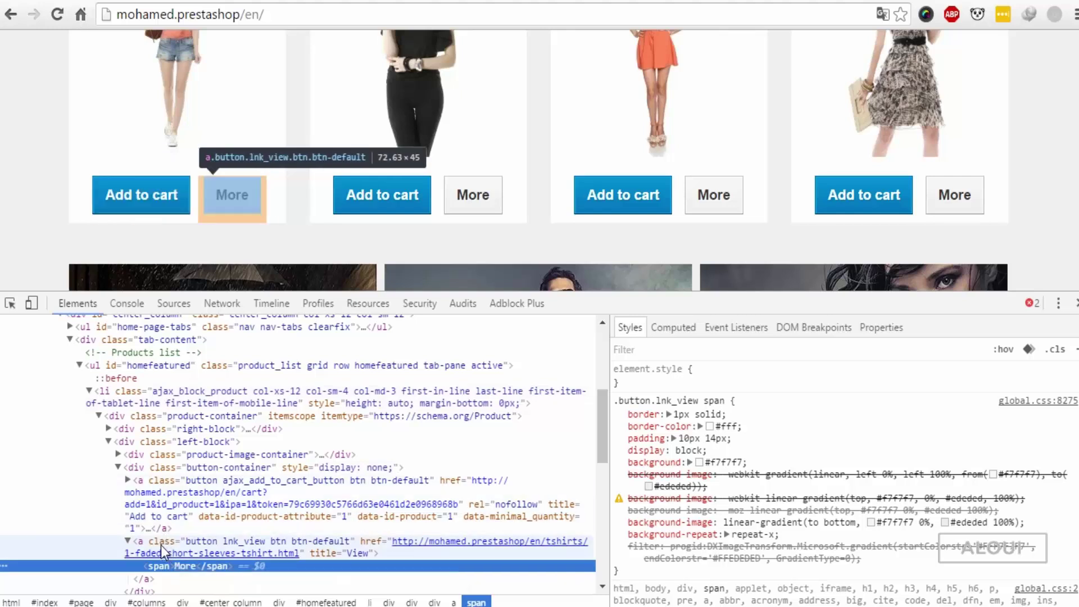
pyautogui.click(161, 523)
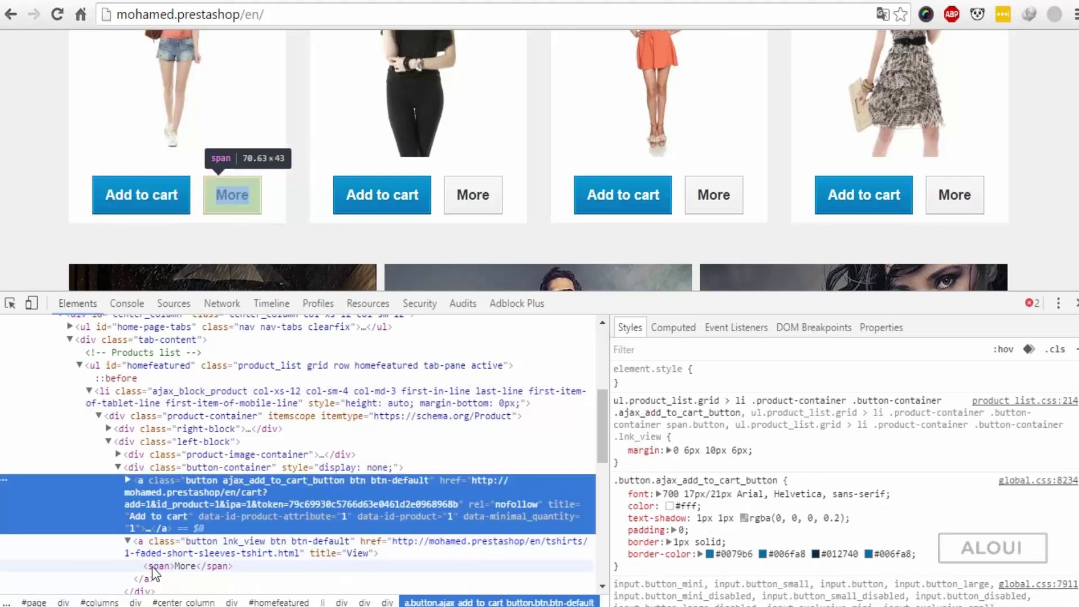
pyautogui.click(154, 540)
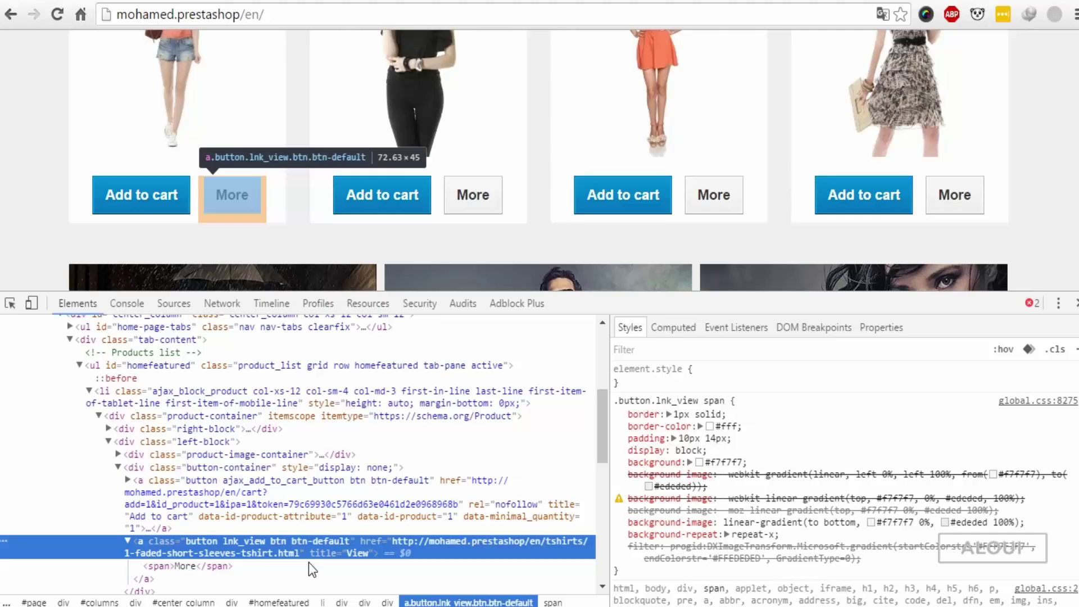
pyautogui.hotkey('alt', 'Tab')
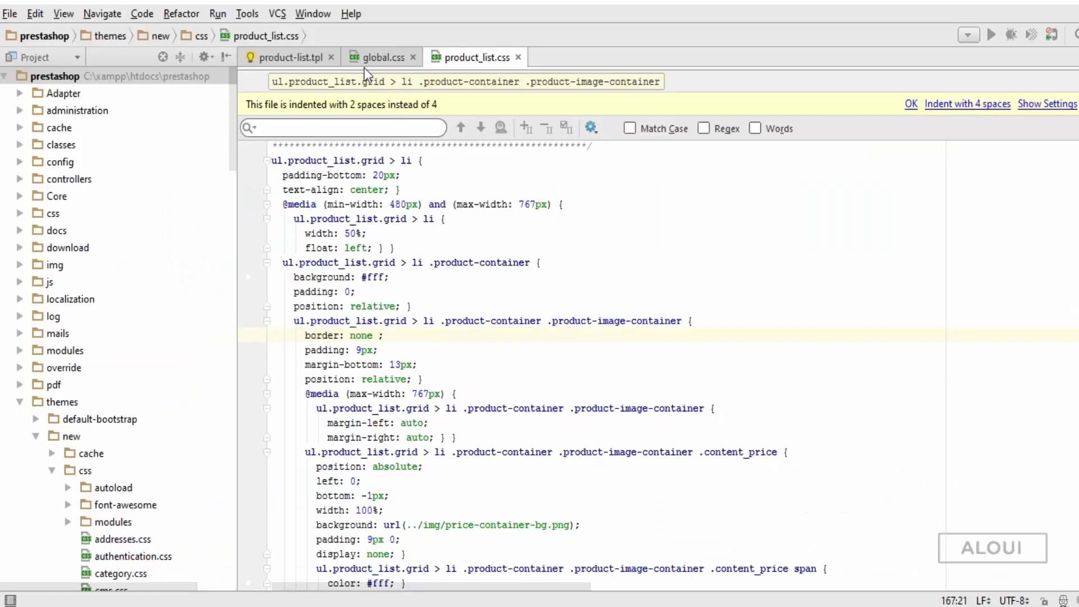
# - Search product-list.tpl for 'More' to find the More link markup
pyautogui.click(290, 58)
pyautogui.click(500, 293)
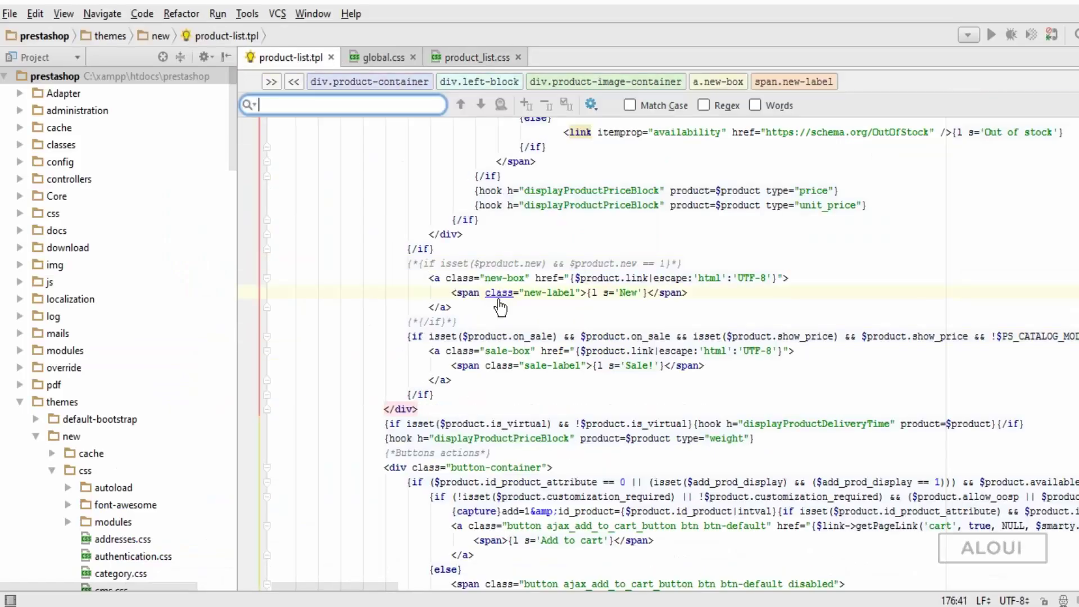
pyautogui.write('More')
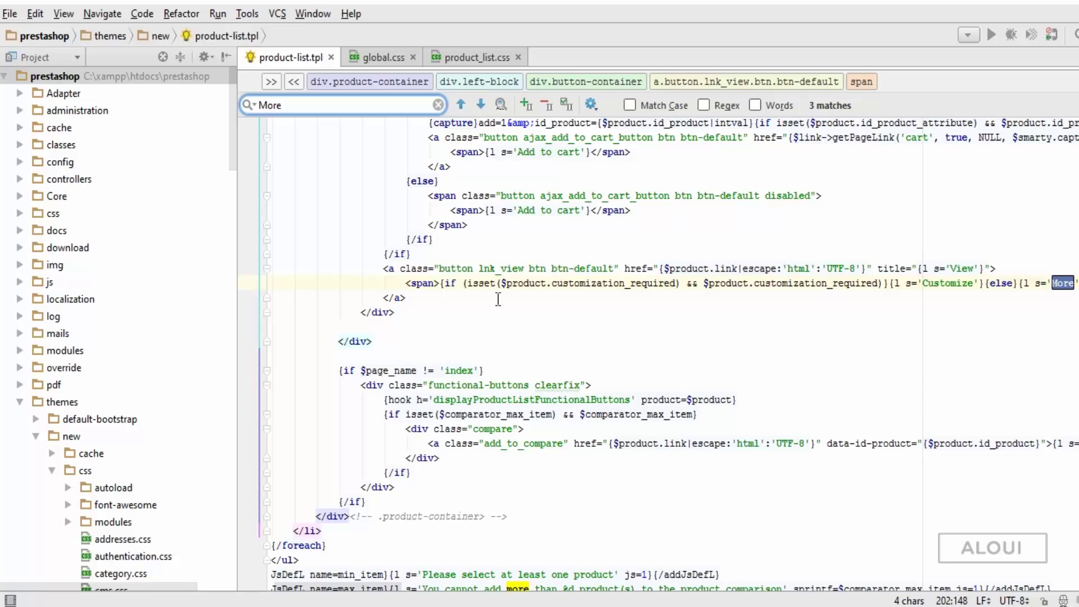
pyautogui.scroll(-2, 498, 300)
pyautogui.scroll(8, 590, 300)
pyautogui.scroll(4, 642, 300)
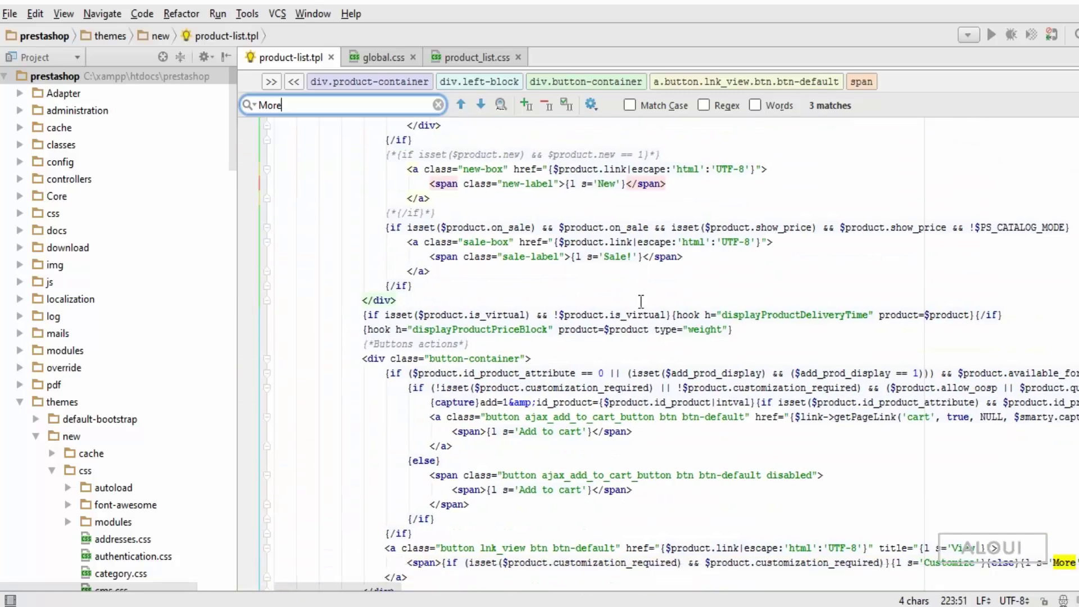
pyautogui.press('Return')
pyautogui.press('Return')
pyautogui.press('Return')
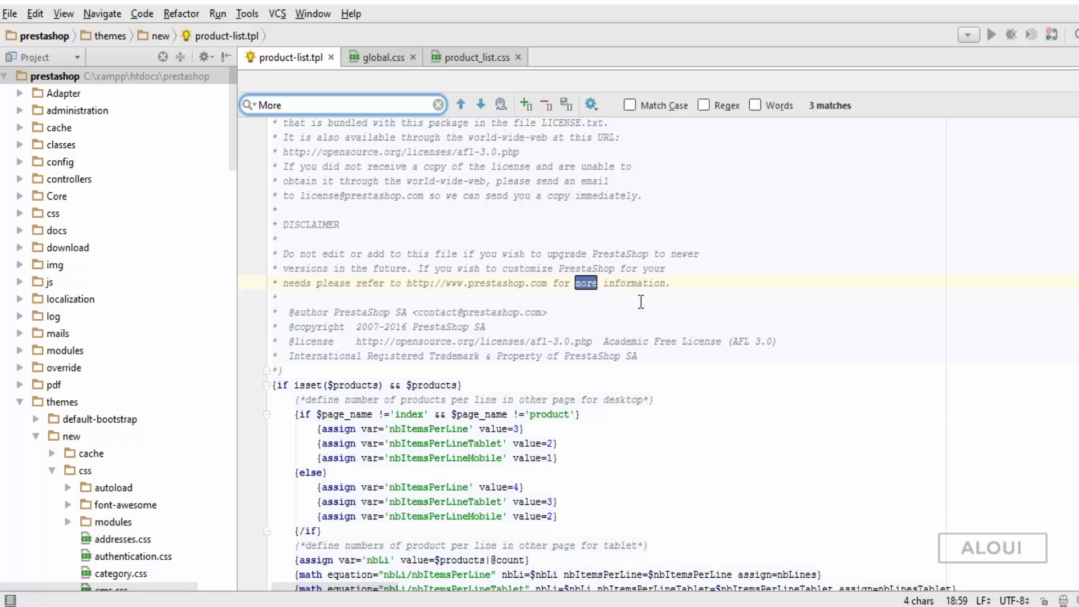
pyautogui.press('Return')
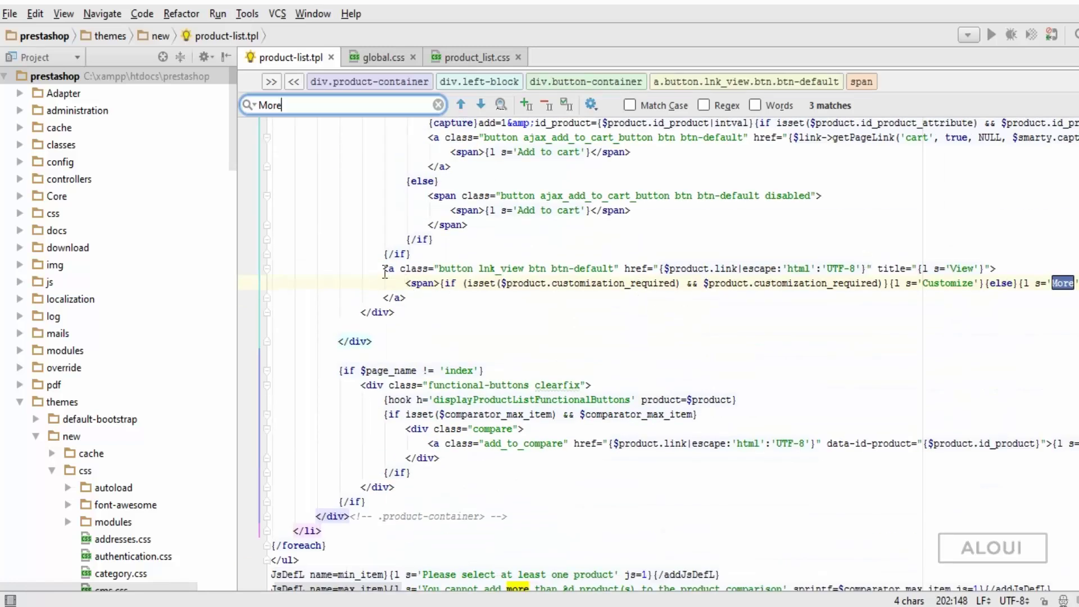
# - Select the three-line button lnk_view block for removal and reload the shop
pyautogui.moveTo(384, 268); pyautogui.dragTo(406, 298)
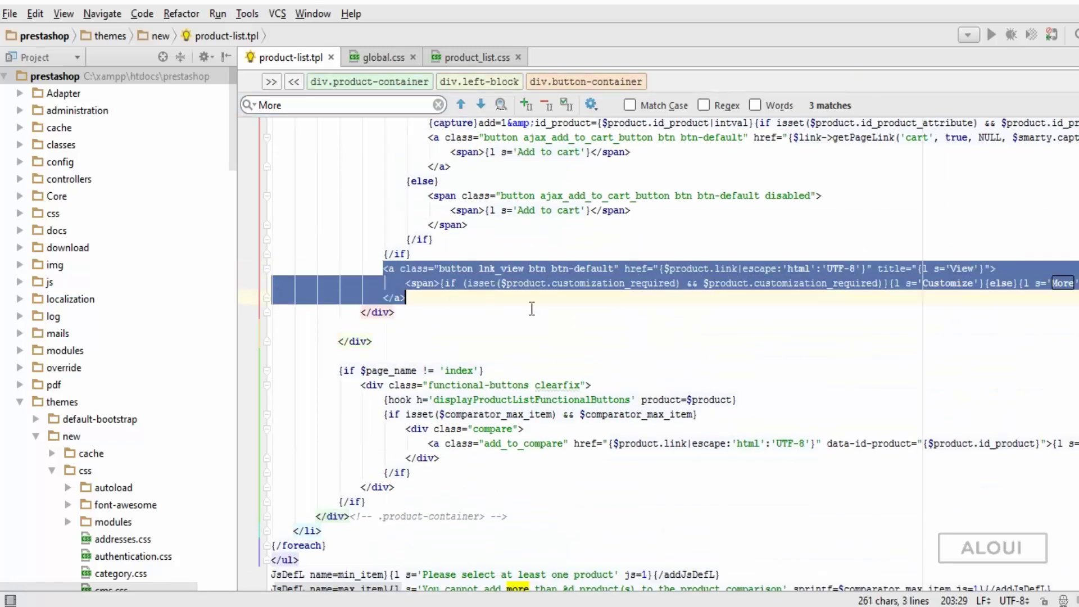
pyautogui.hotkey('alt', 'Tab')
pyautogui.press('F5')
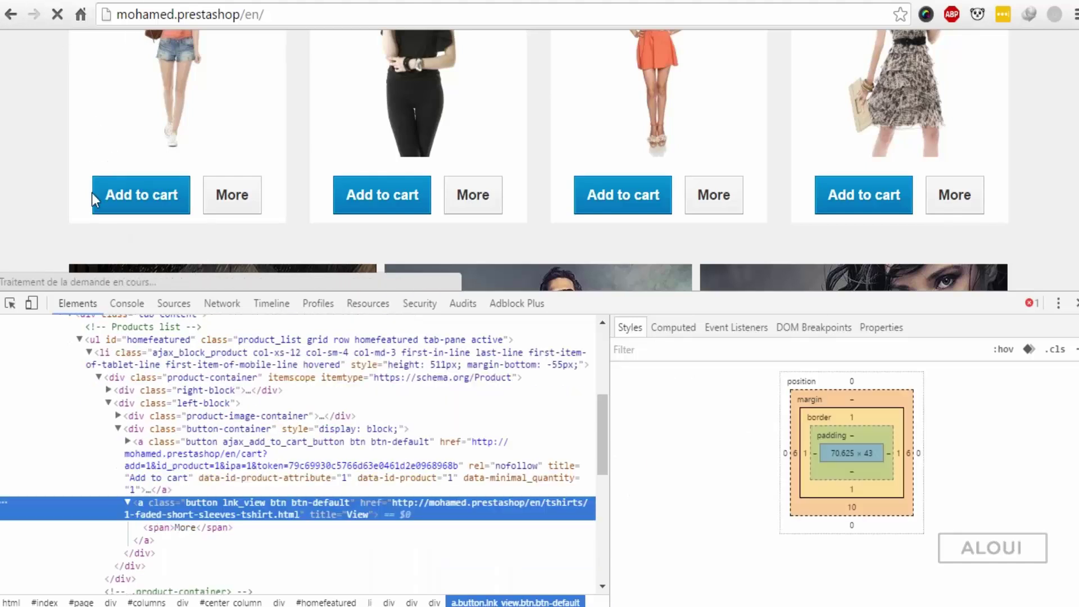
# - Check the mockup's outlined Add to cart button, then inspect the shop's first Add to cart button
pyautogui.hotkey('ctrl', 'Tab')
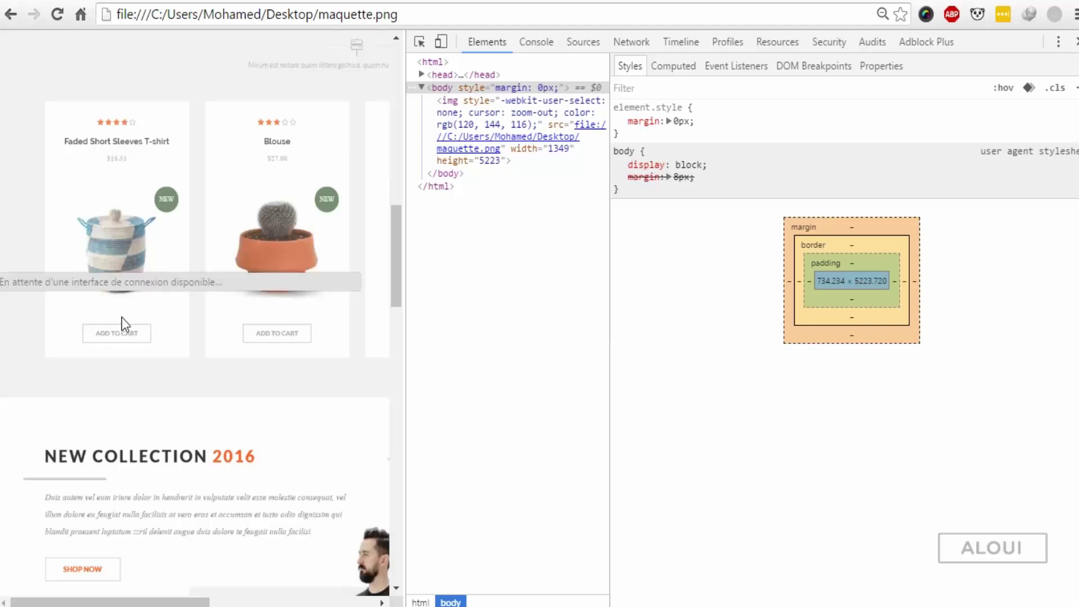
pyautogui.hotkey('ctrl', 'Tab')
pyautogui.hotkey('ctrl', 'Tab')
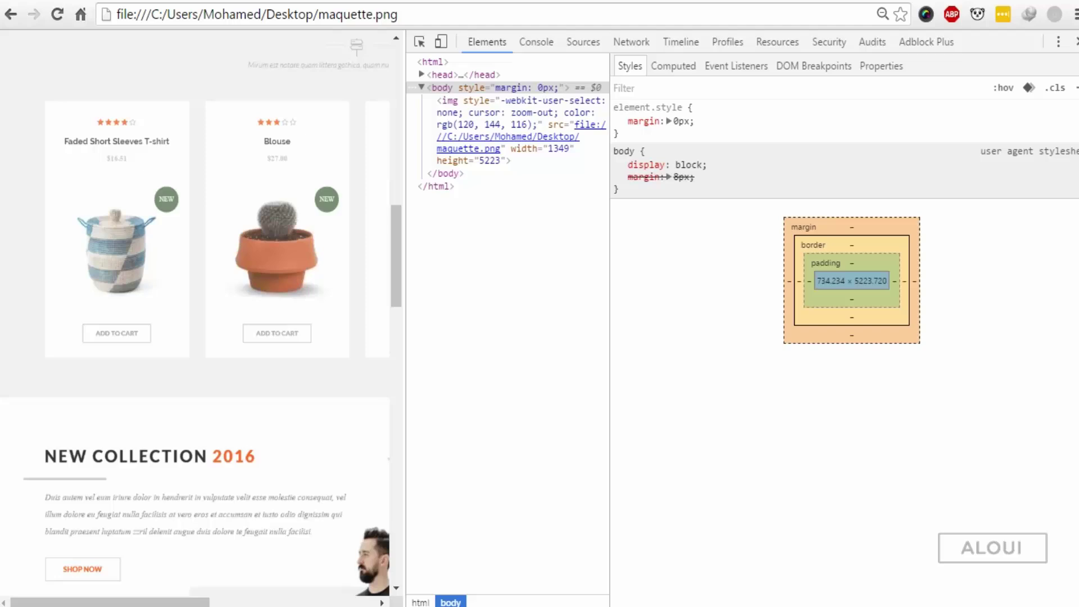
pyautogui.scroll(1, 123, 348)
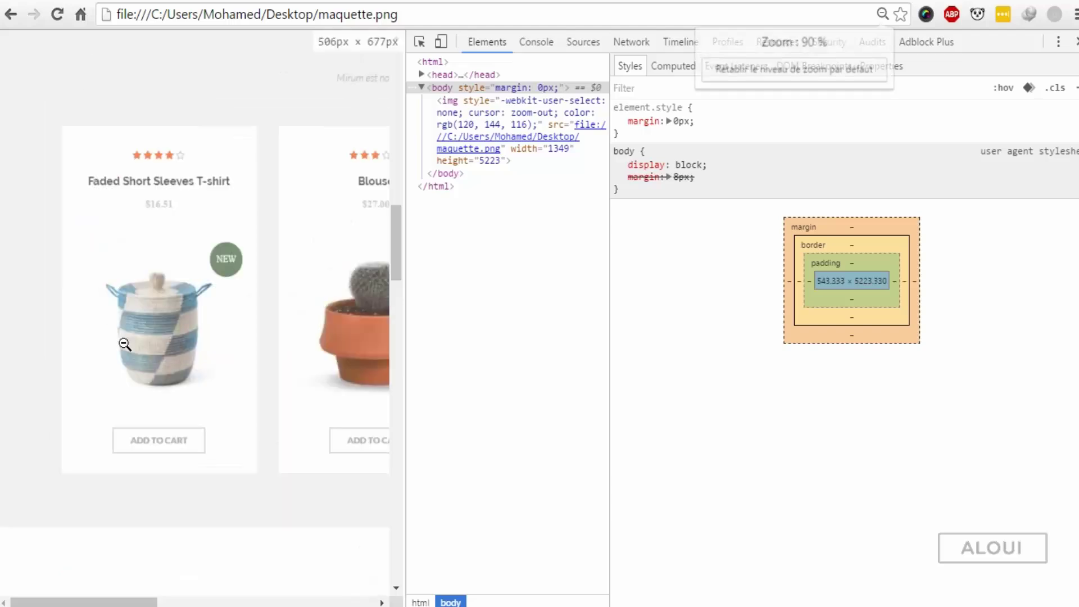
pyautogui.scroll(1, 123, 347)
pyautogui.scroll(1, 166, 279)
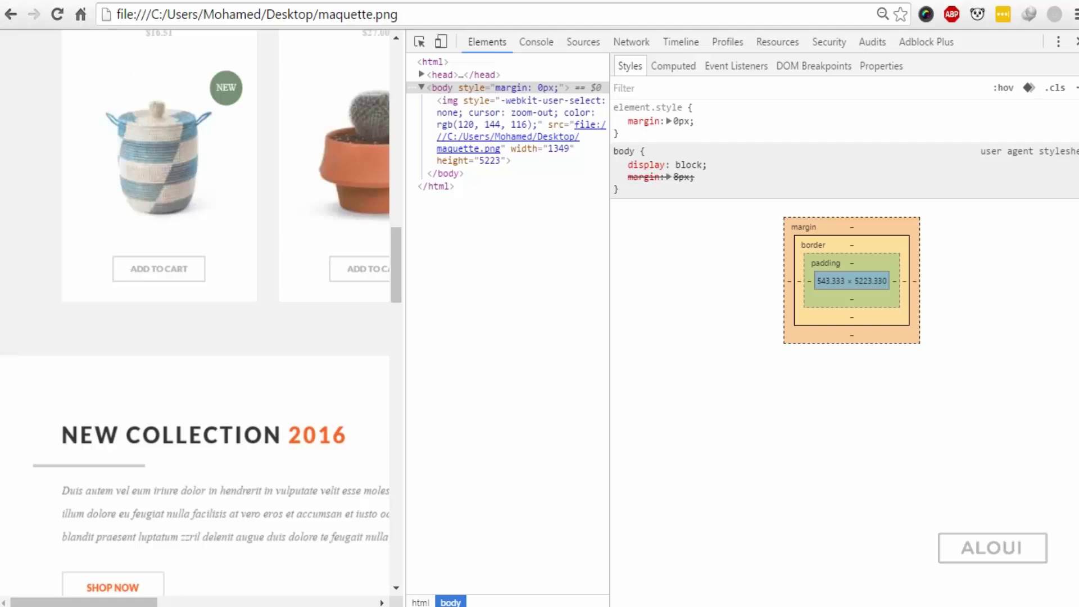
pyautogui.hotkey('ctrl', 'Tab')
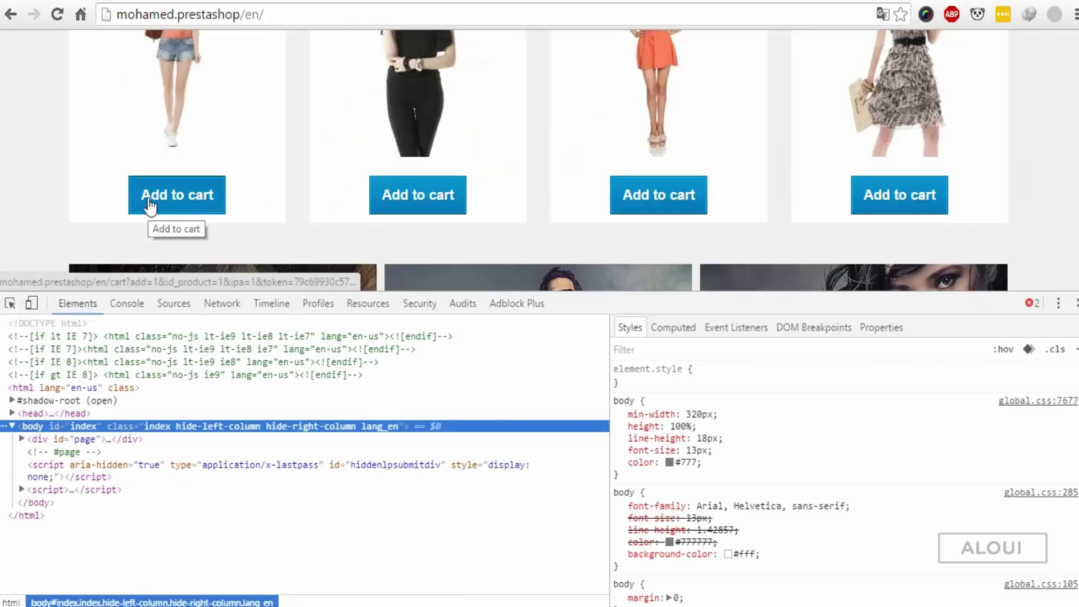
pyautogui.rightClick(152, 205)
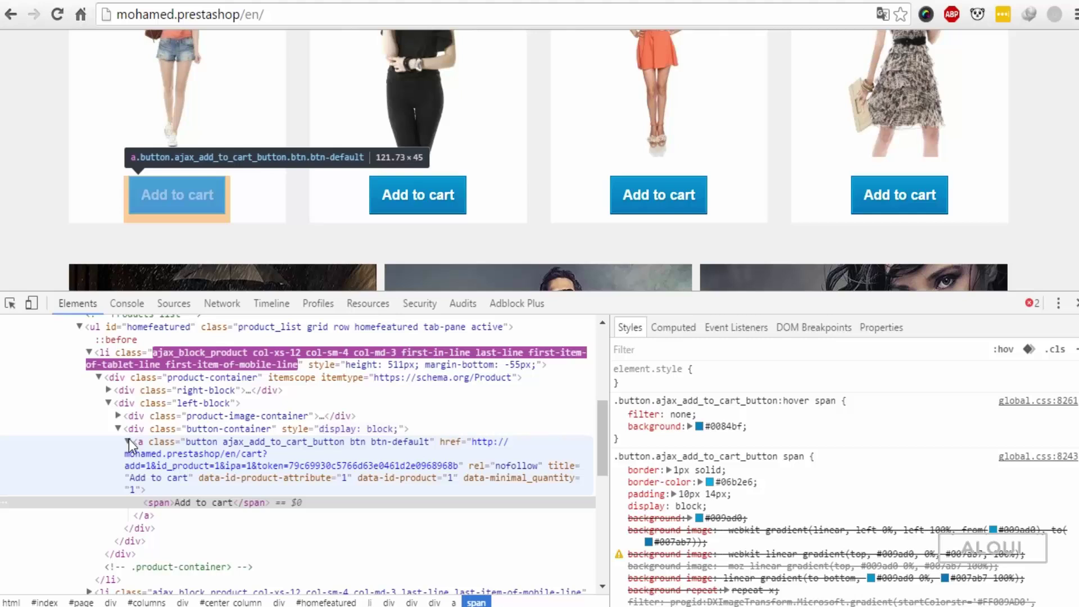
pyautogui.click(108, 448)
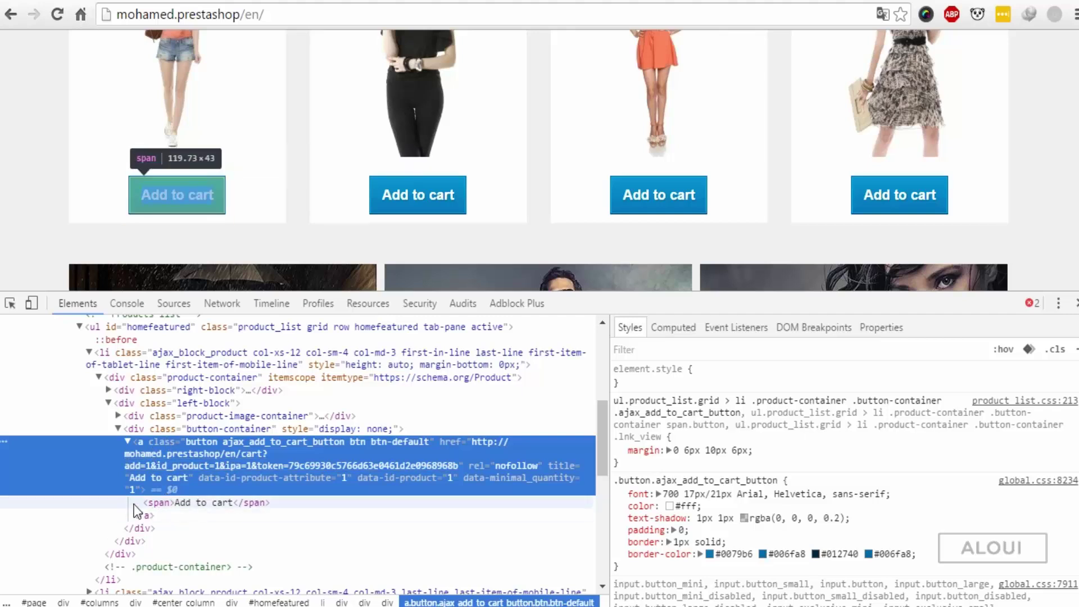
# - Select the Add to cart label span and set its background to #FFFFFF
pyautogui.click(153, 504)
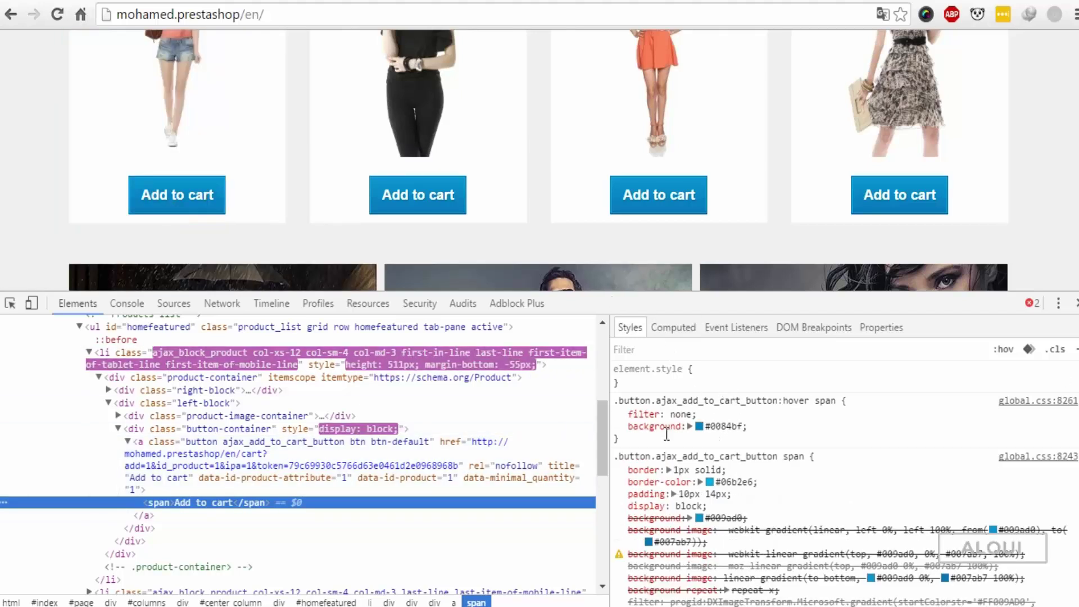
pyautogui.moveTo(759, 489)
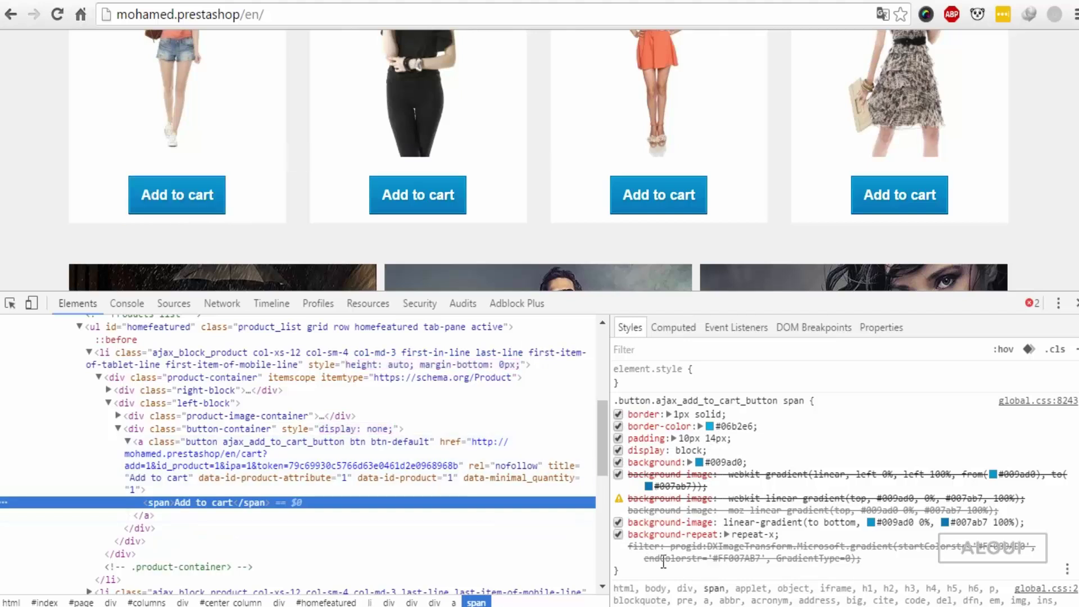
pyautogui.click(902, 572)
pyautogui.write('background: ;')
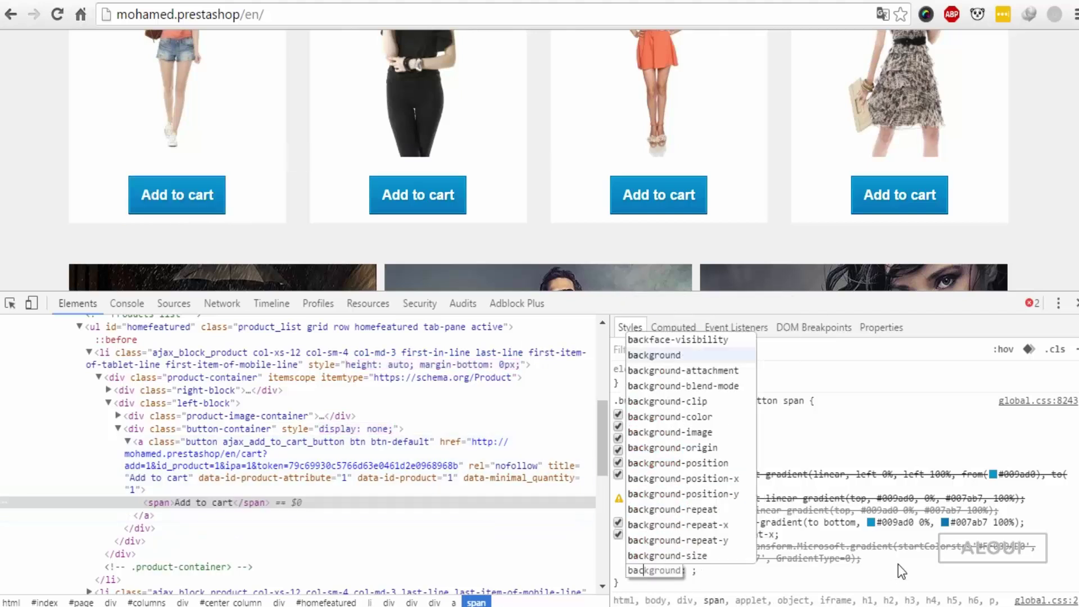
pyautogui.press('Tab')
pyautogui.write('wh')
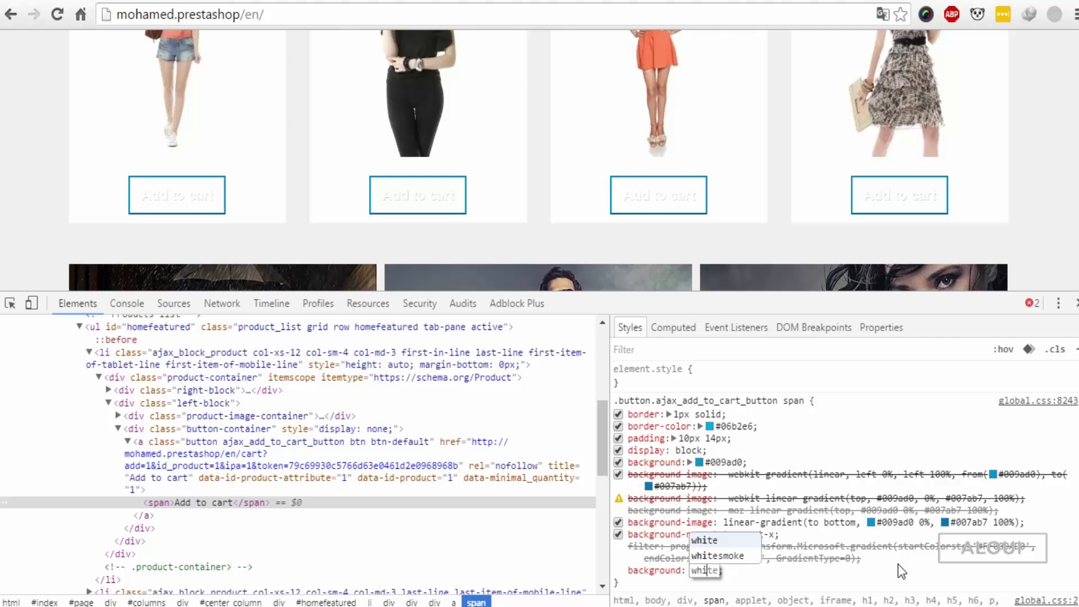
pyautogui.hotkey('ctrl', 'a')
pyautogui.write('#')
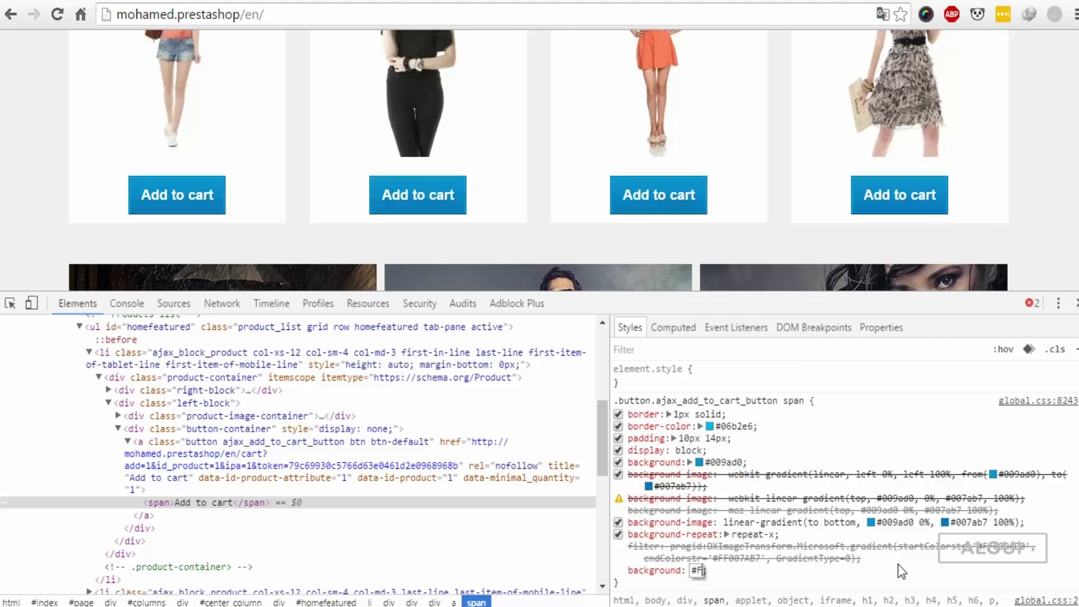
pyautogui.write('FFFFF')
pyautogui.press('Return')
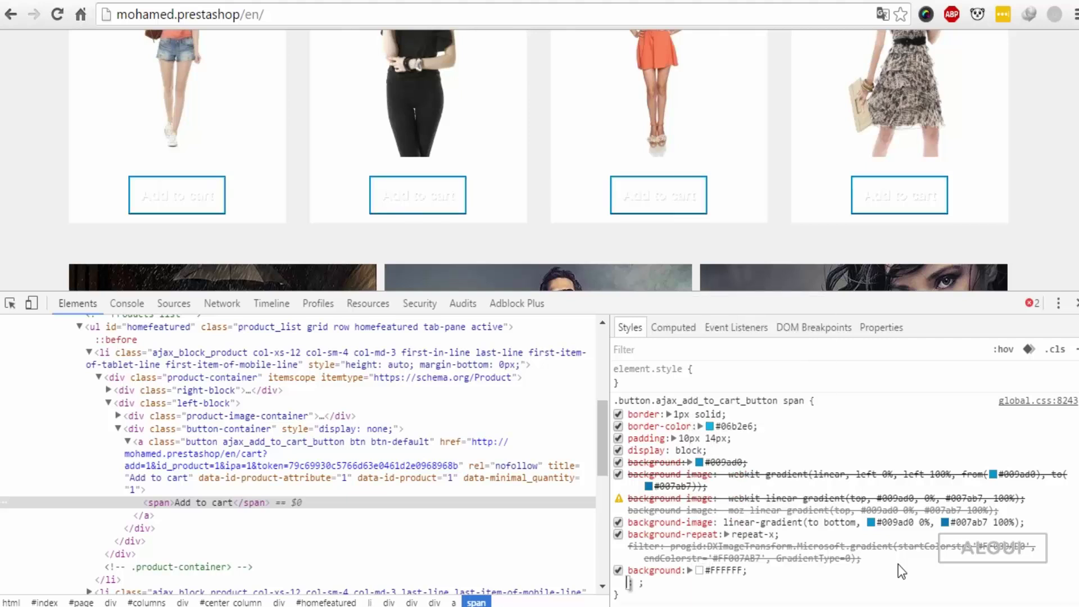
pyautogui.write('color')
# - Add a label text colour, trying #333 then #CCCC, and toggle it to compare
pyautogui.press('Tab')
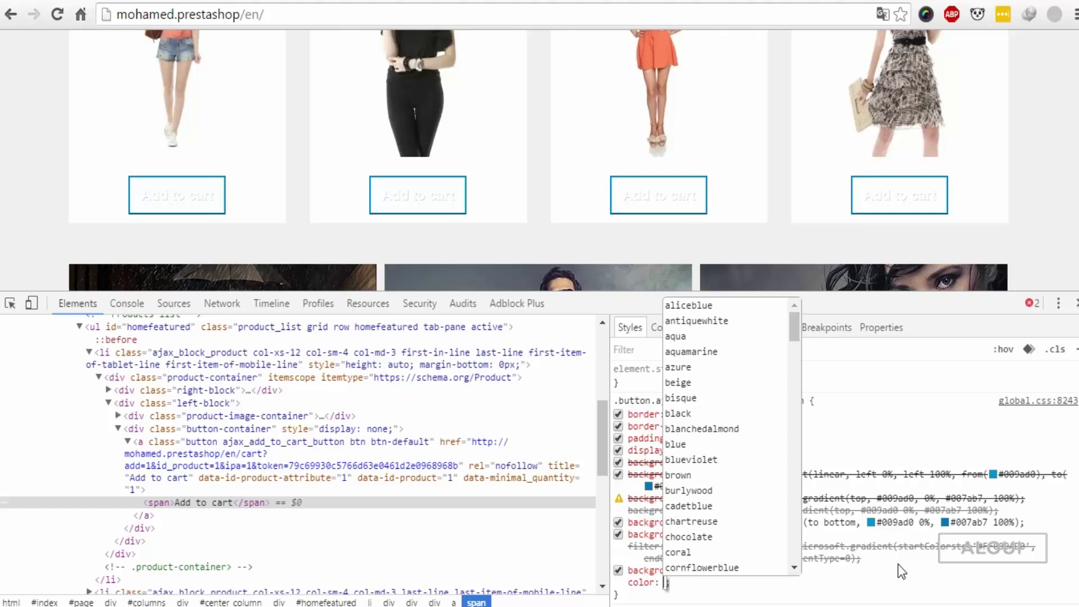
pyautogui.write('#333')
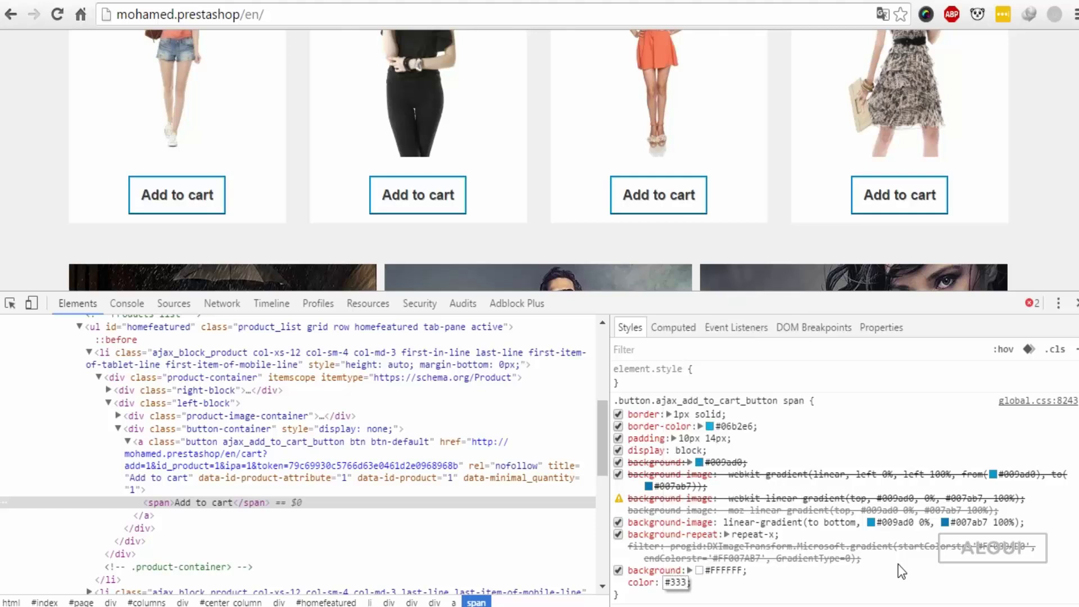
pyautogui.press('Tab')
pyautogui.press('Tab')
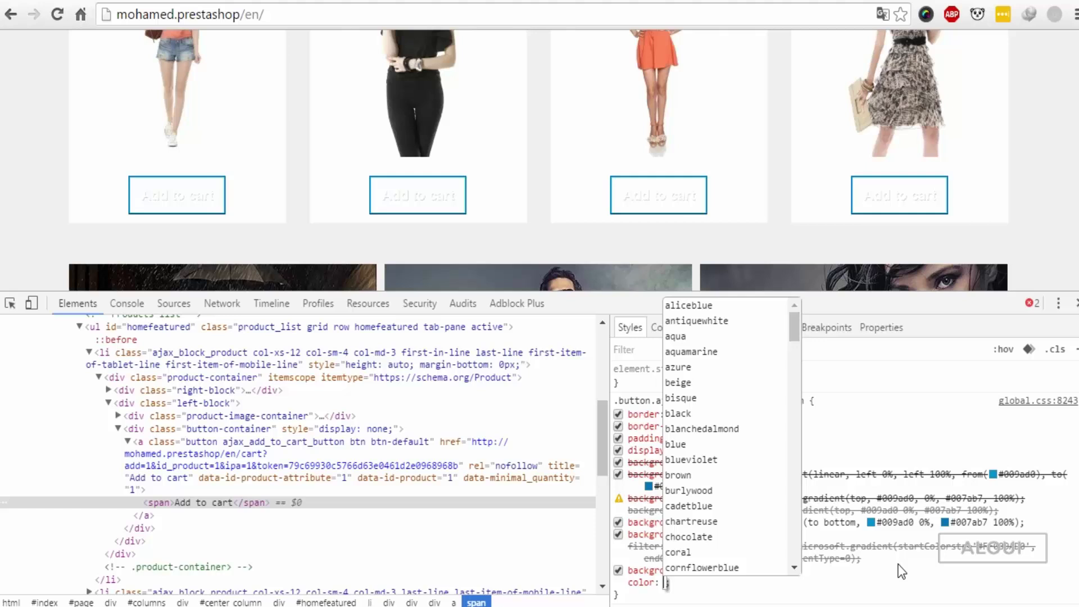
pyautogui.write('#CCCC')
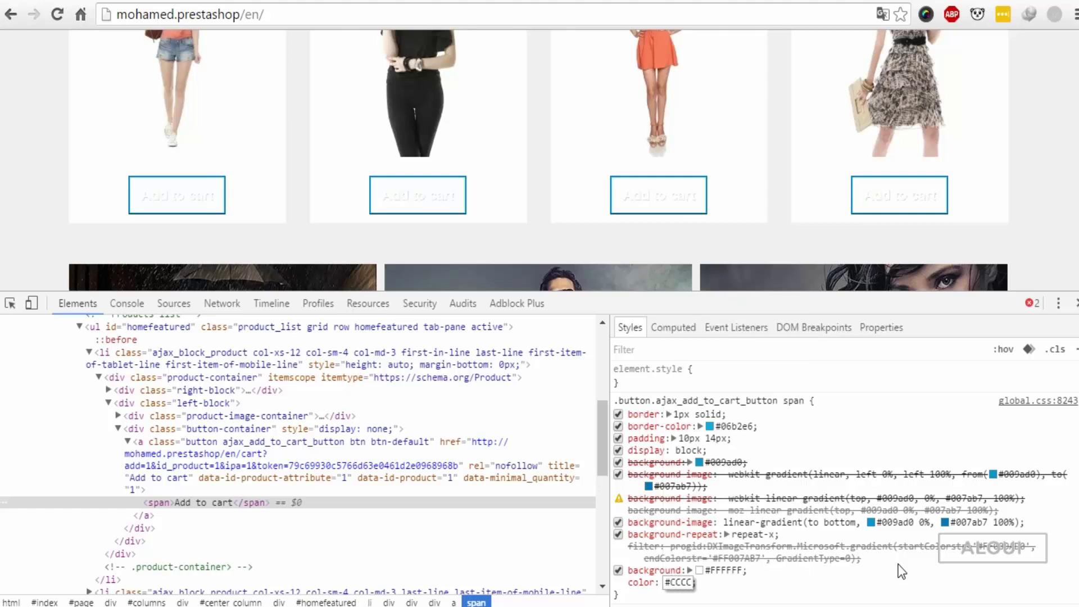
pyautogui.press('Return')
pyautogui.click(618, 582)
# - Correct the label text colour to #CCC and cancel a misspelled new property
pyautogui.click(684, 583)
pyautogui.press('BackSpace')
pyautogui.press('Return')
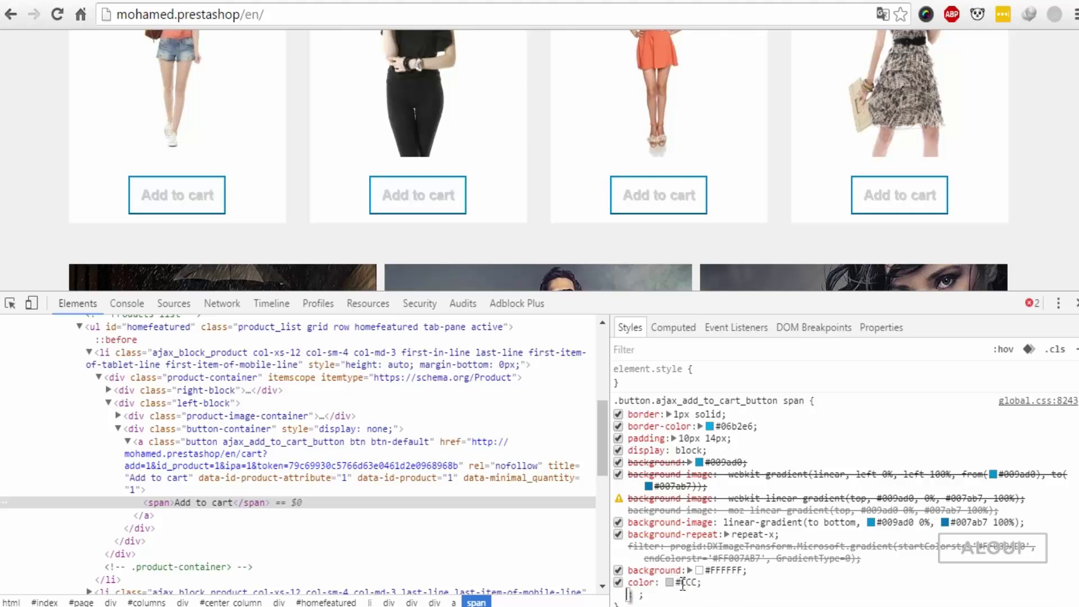
pyautogui.write('tex')
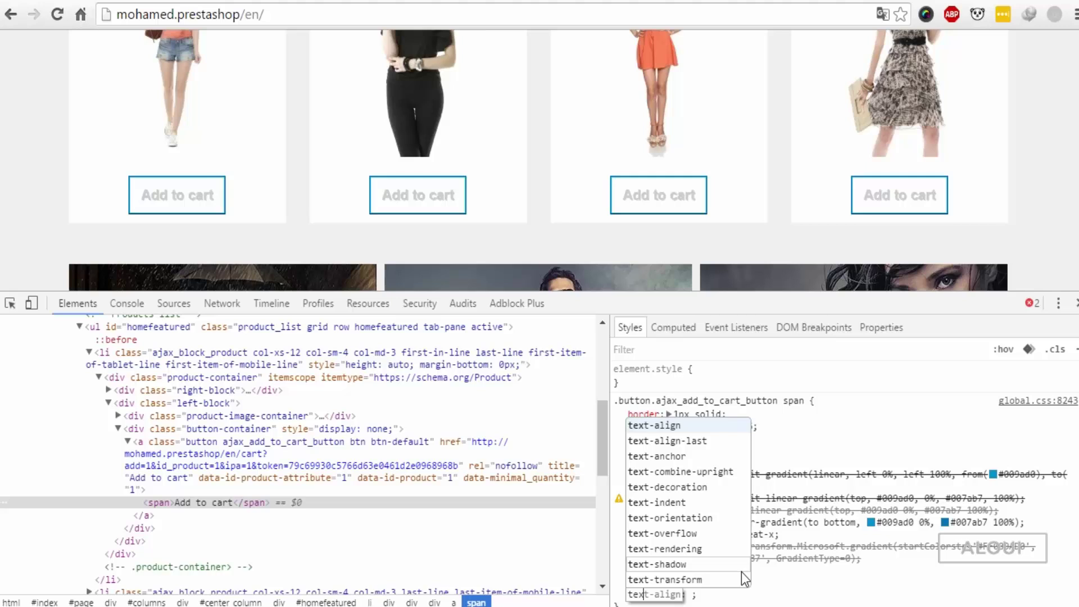
pyautogui.write('-sh')
pyautogui.press('Tab')
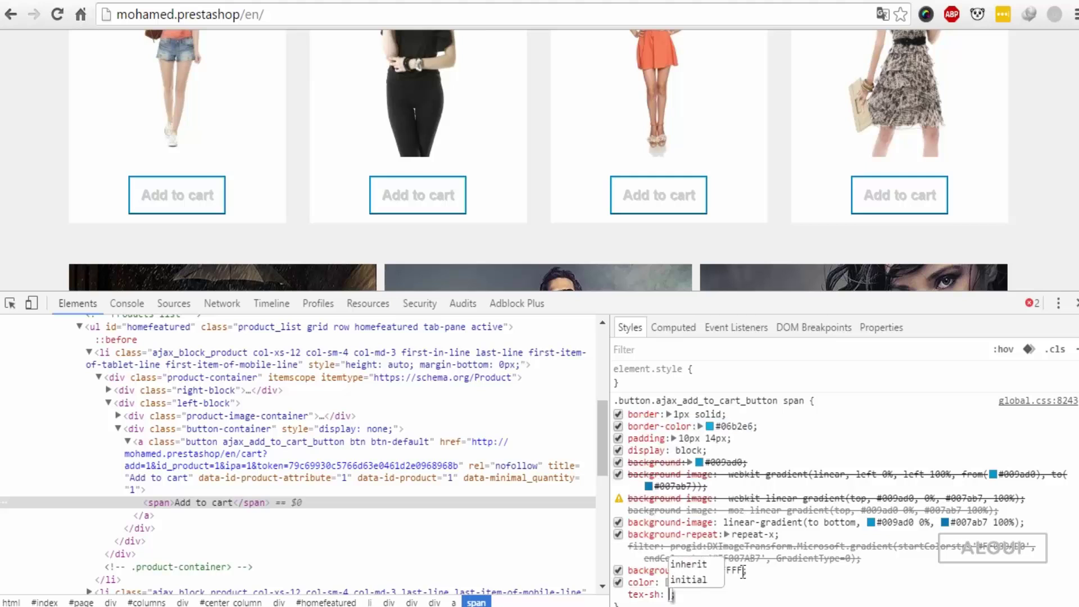
pyautogui.press('Escape')
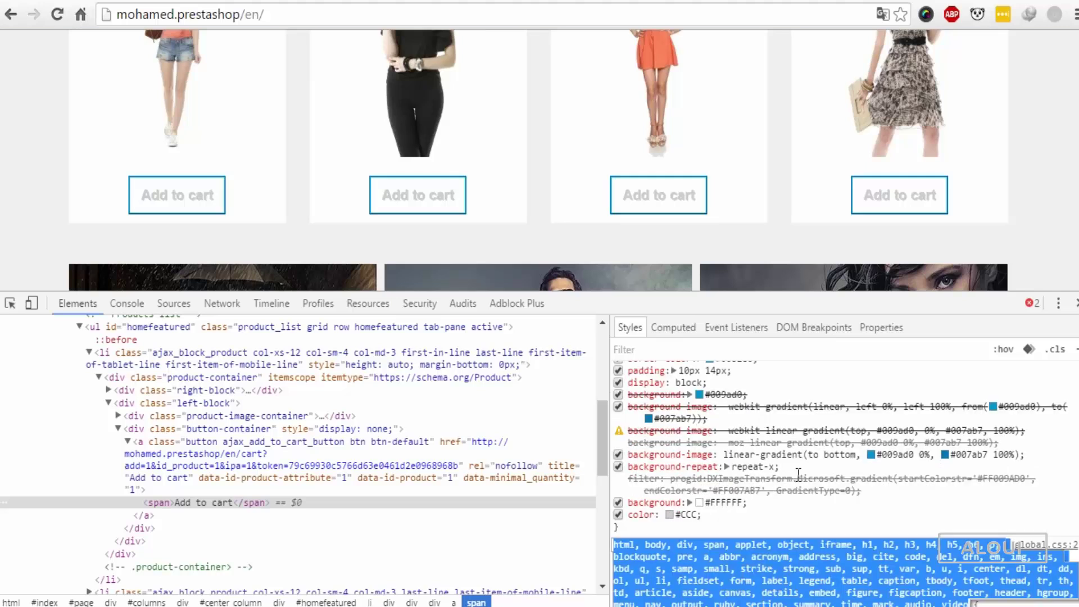
pyautogui.click(854, 520)
pyautogui.scroll(2, 854, 520)
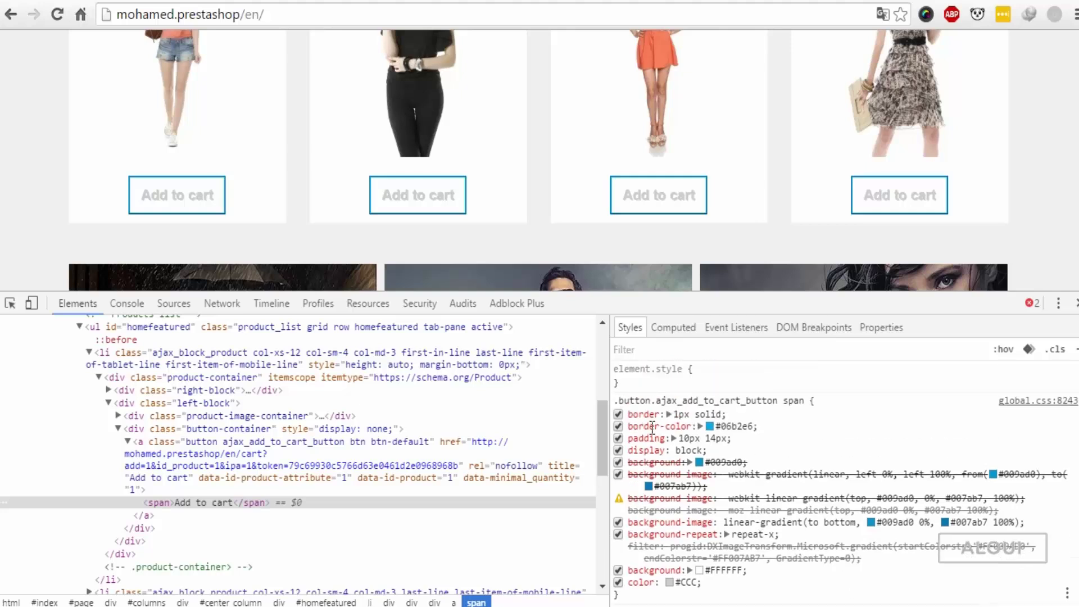
# - Add text-shadow: none to the label rule, checking the mockup for reference
pyautogui.click(721, 596)
pyautogui.write('text')
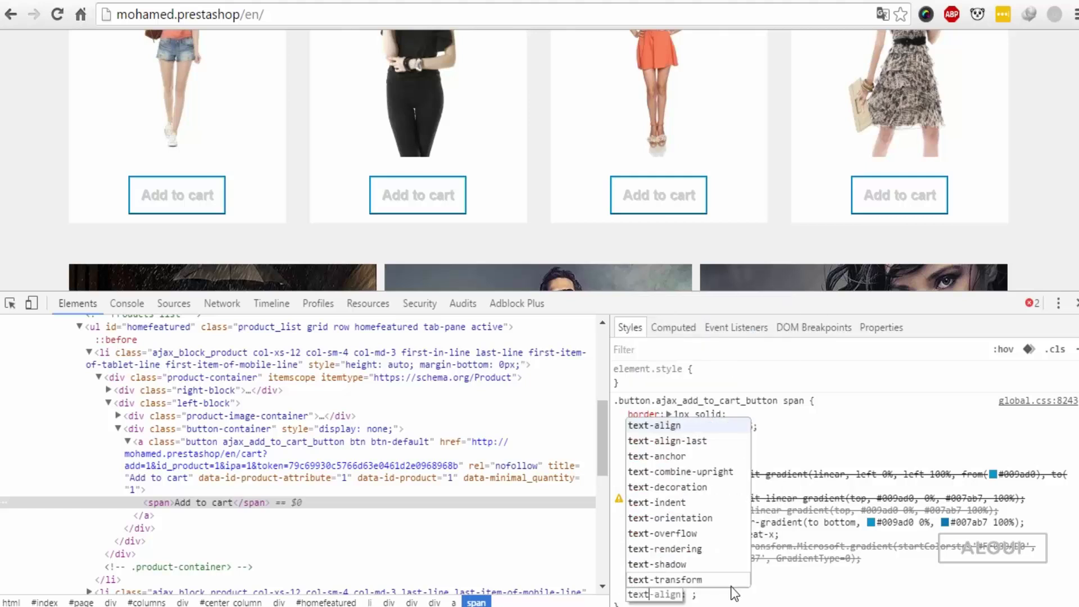
pyautogui.write('-sh')
pyautogui.press('Tab')
pyautogui.write('none')
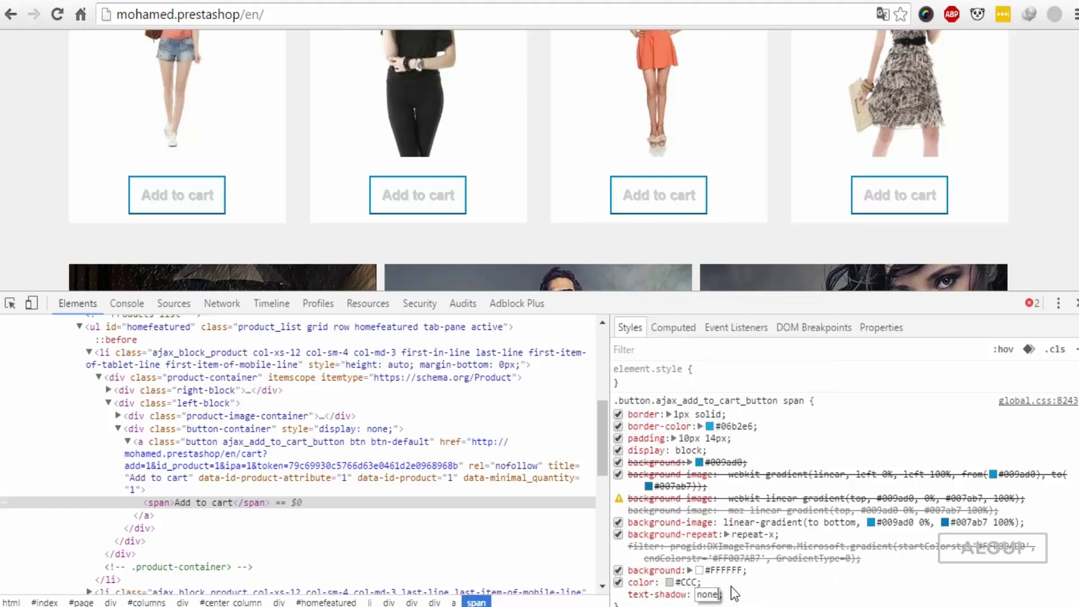
pyautogui.press('Return')
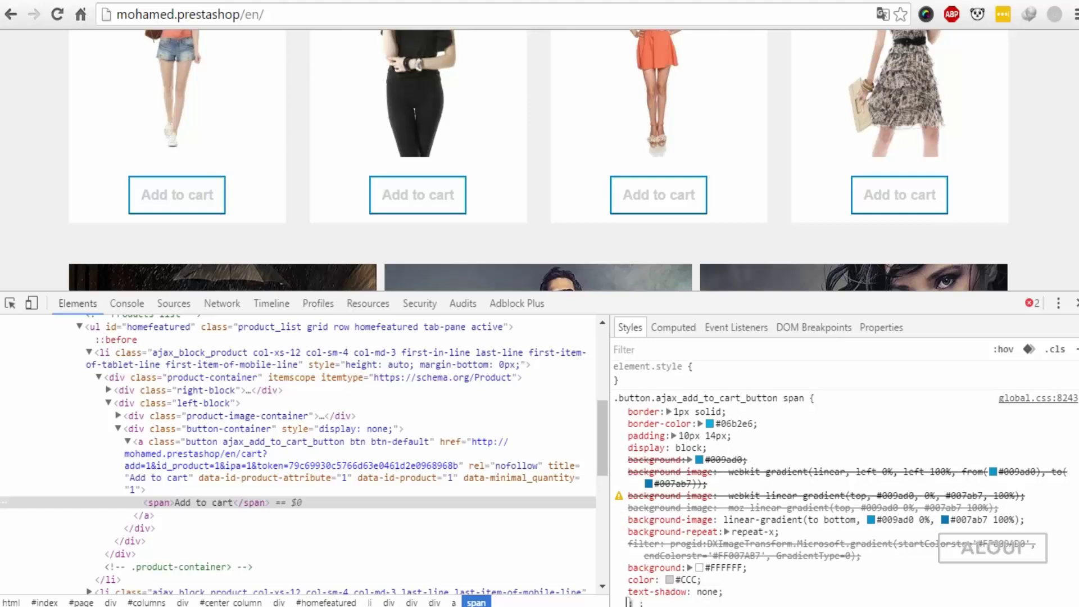
pyautogui.hotkey('ctrl', 'Tab')
pyautogui.hotkey('ctrl', 'shift', 'Tab')
pyautogui.moveTo(675, 459)
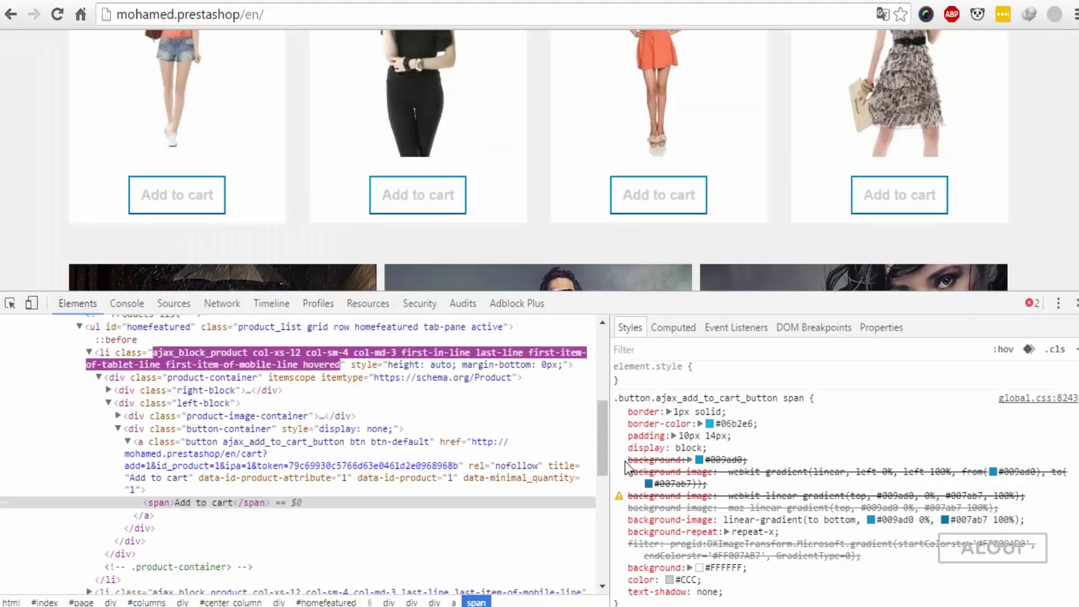
pyautogui.scroll(-1, 708, 516)
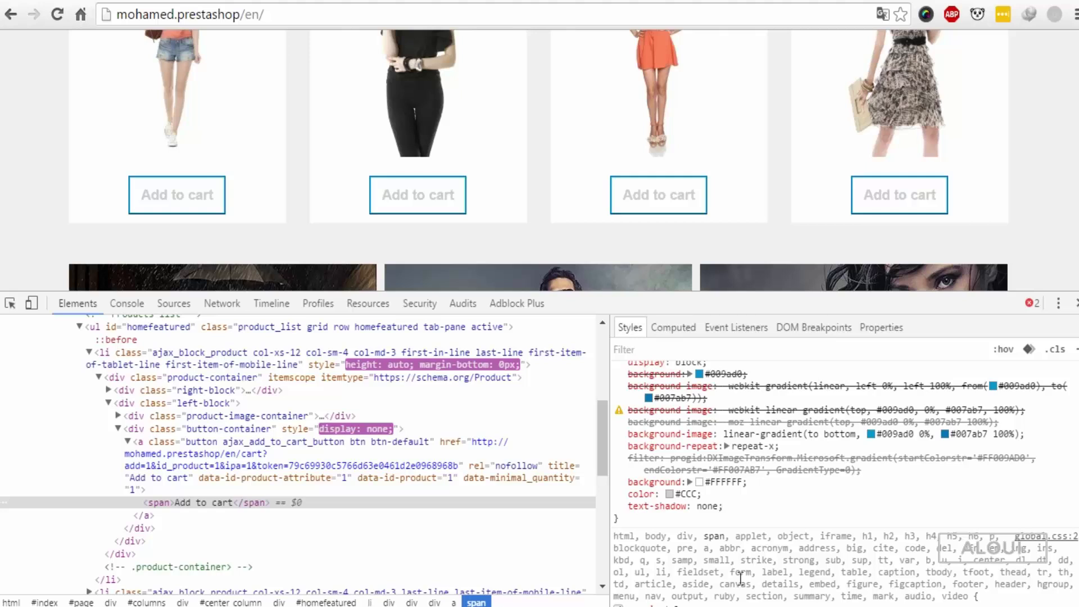
# - Add border-color: #ccc to the Add to cart button rule
pyautogui.click(743, 512)
pyautogui.write('borde')
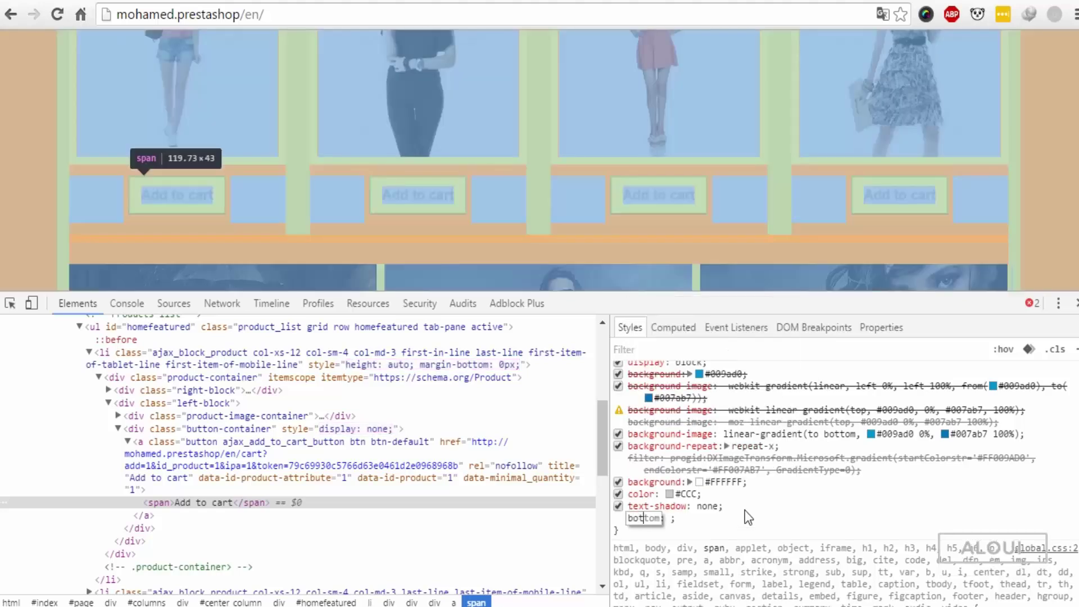
pyautogui.write('r-c')
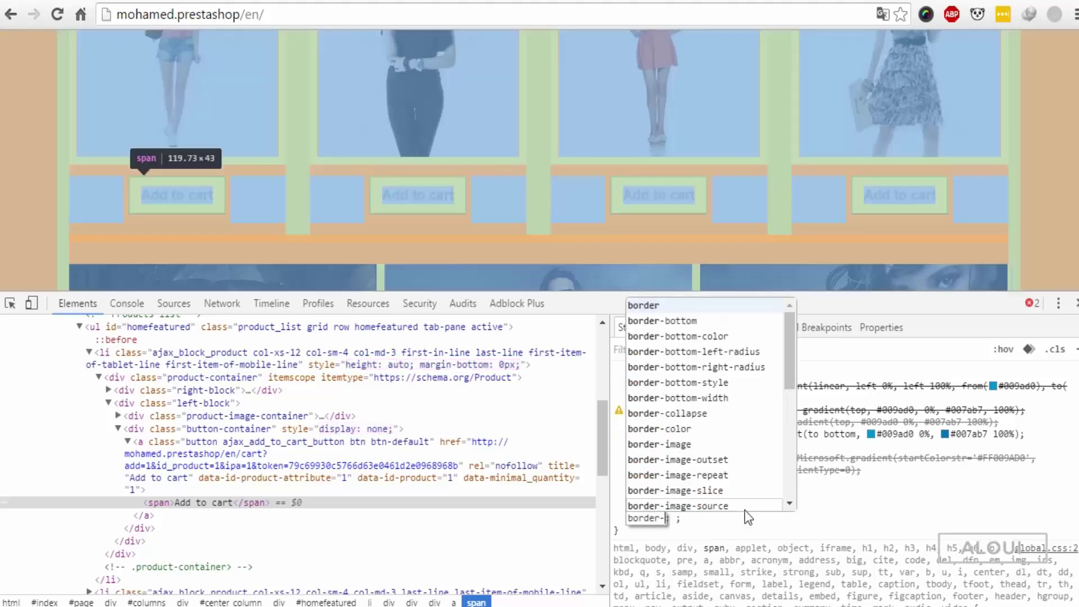
pyautogui.press('Tab')
pyautogui.write('#')
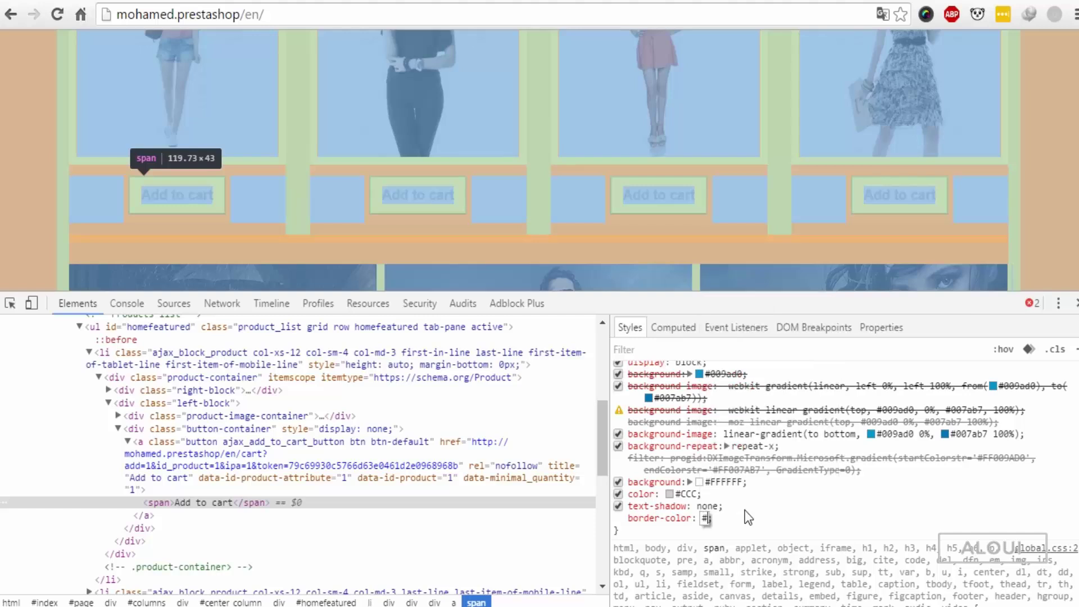
pyautogui.write('ccc')
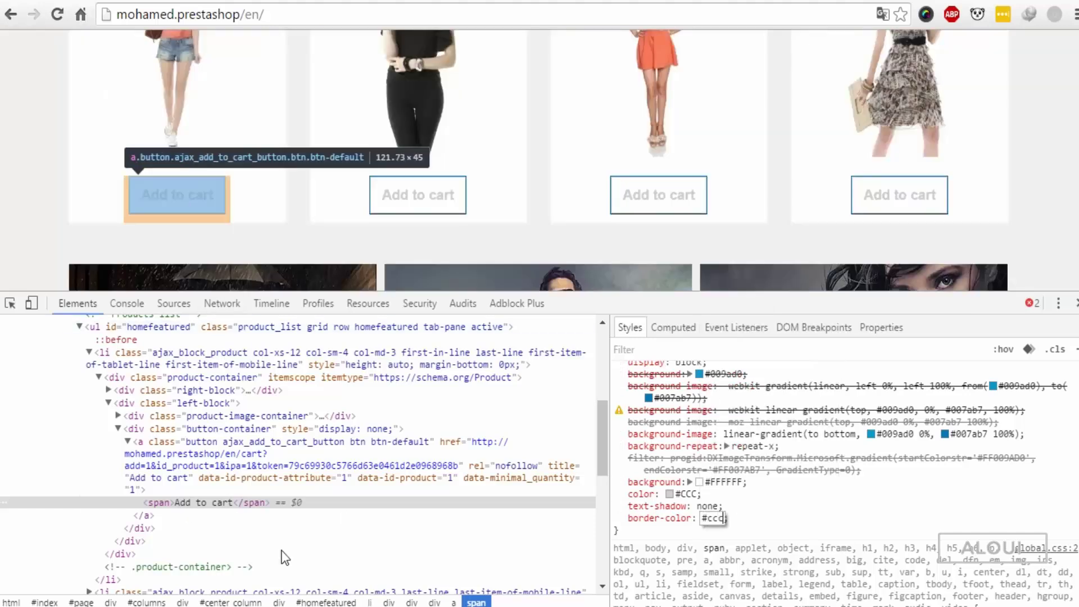
pyautogui.press('Return')
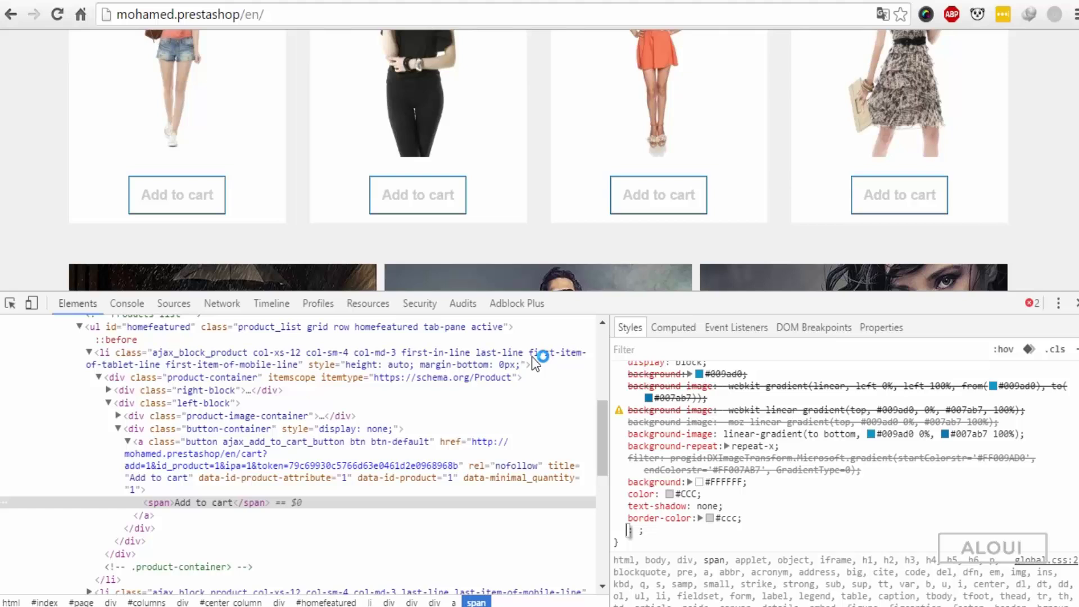
pyautogui.click(617, 518)
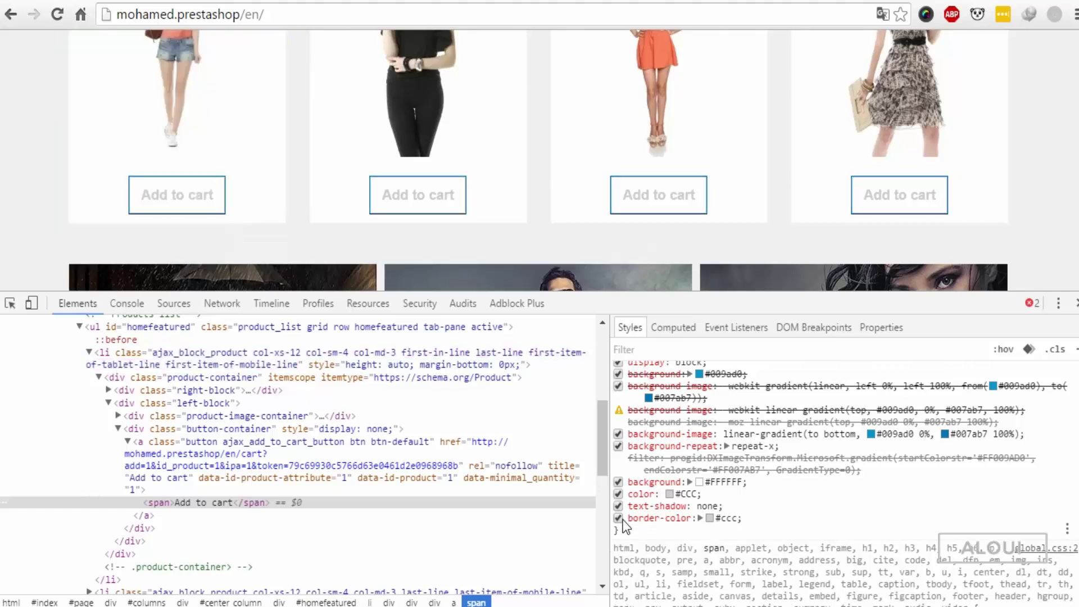
pyautogui.moveTo(759, 455)
pyautogui.click(709, 519)
pyautogui.click(729, 512)
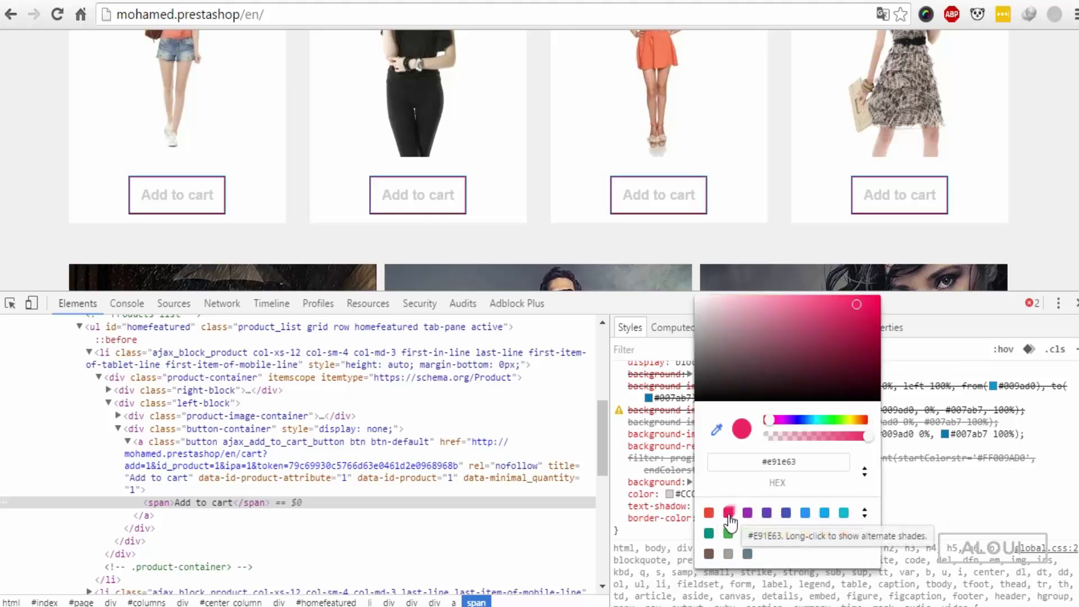
pyautogui.press('Escape')
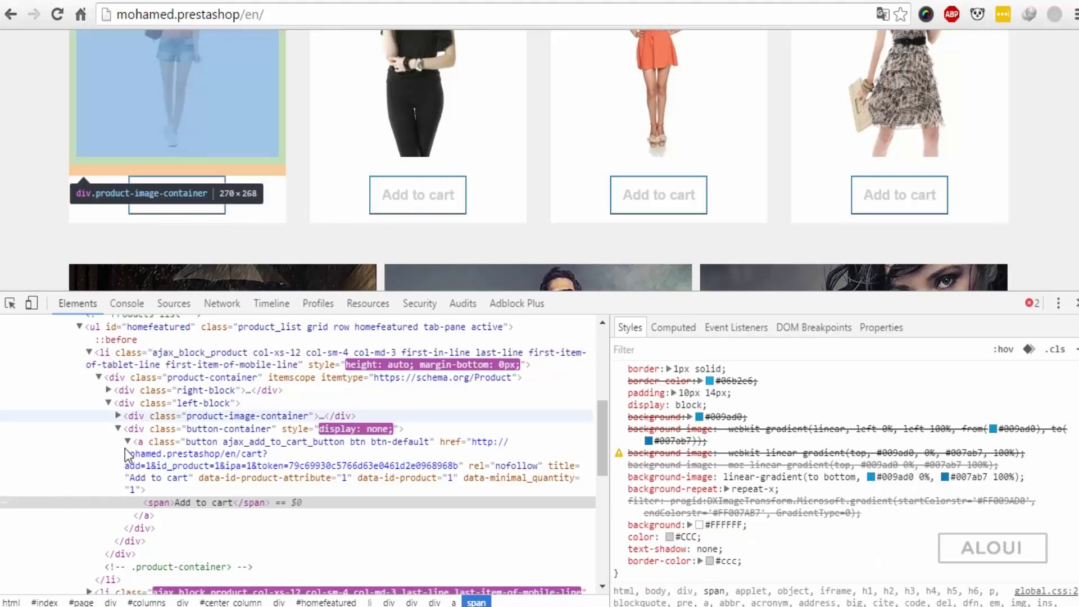
pyautogui.click(143, 443)
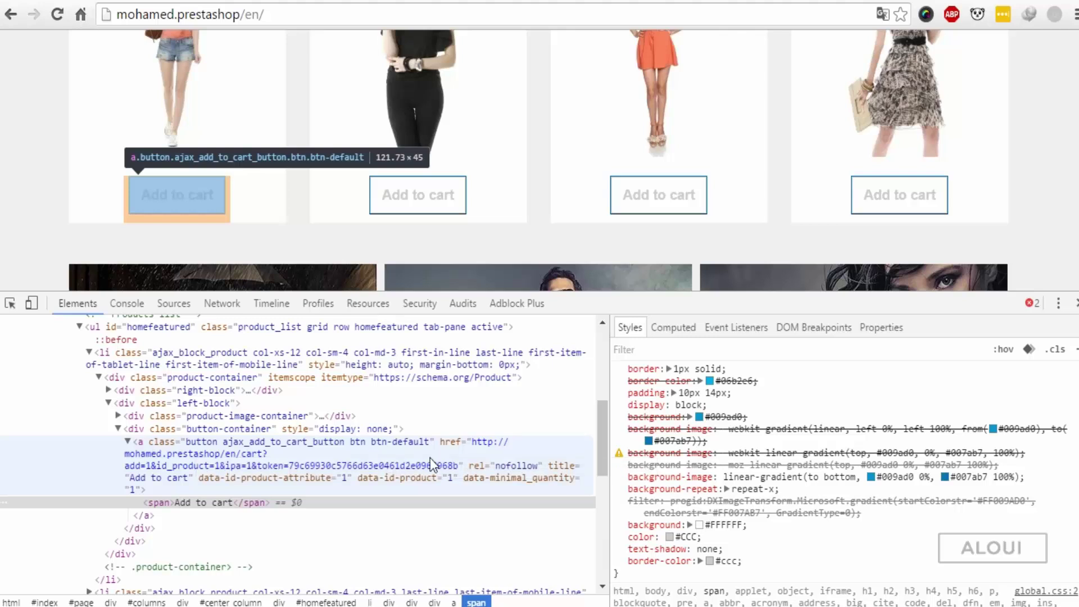
pyautogui.moveTo(667, 397)
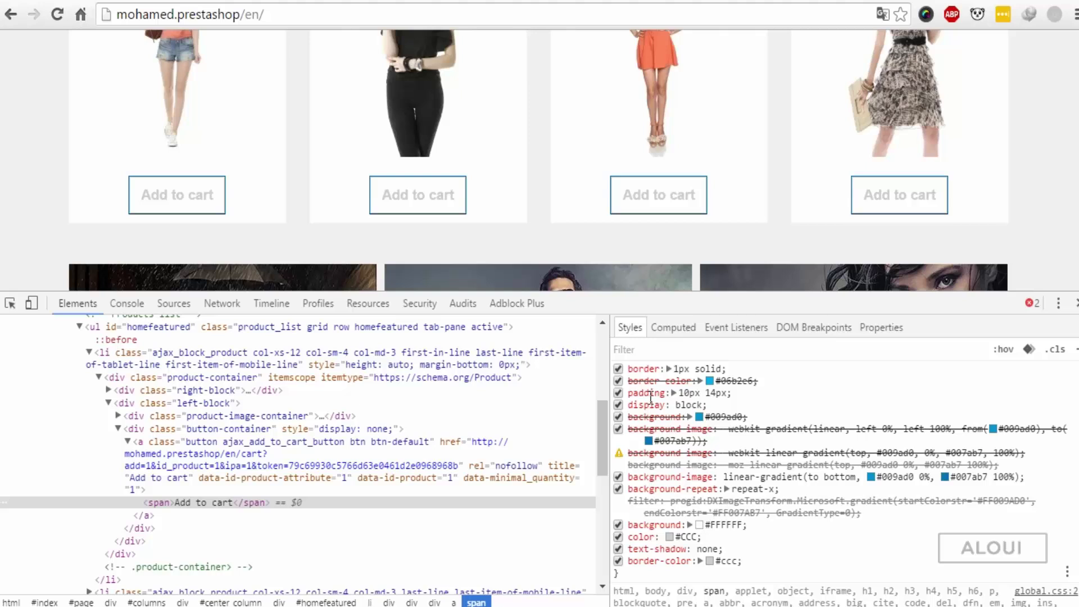
pyautogui.scroll(1, 651, 397)
# - Delete the old blue border-color and 1px solid border declarations
pyautogui.click(663, 426)
pyautogui.press('Delete')
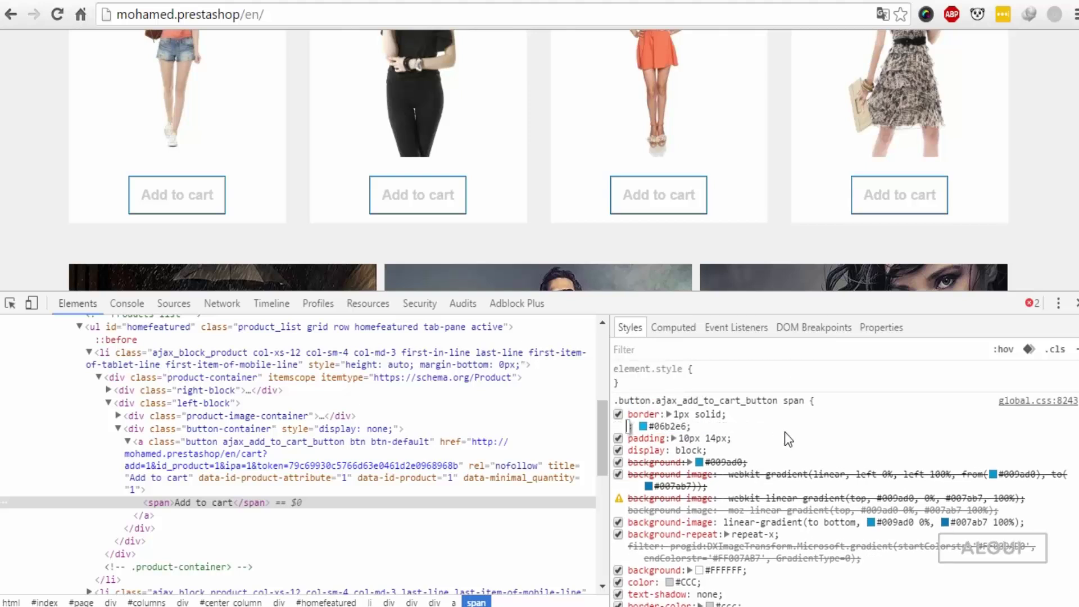
pyautogui.press('Return')
pyautogui.press('Delete')
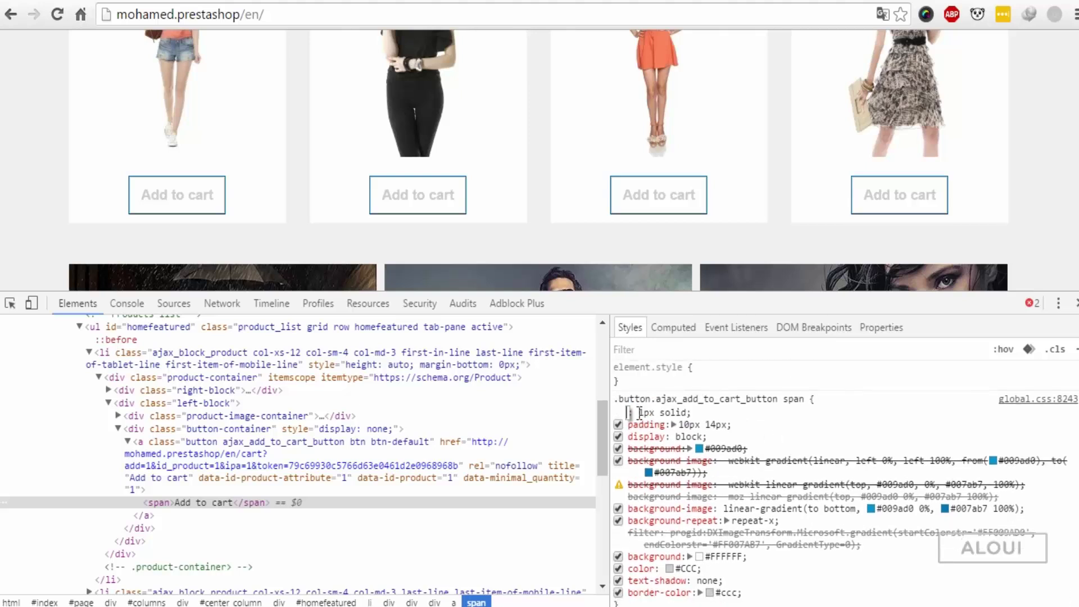
pyautogui.press('Return')
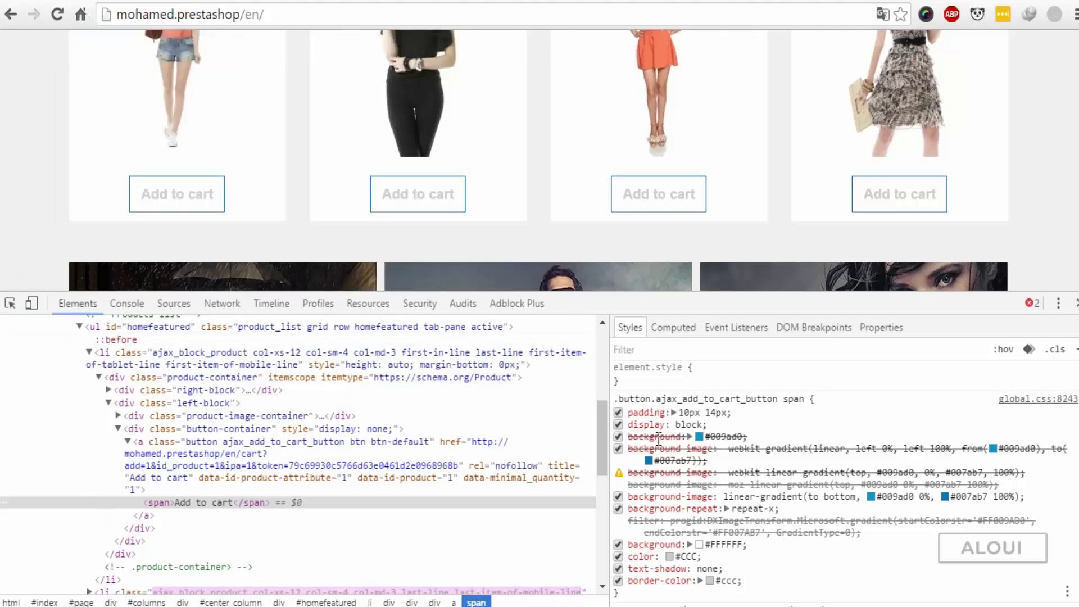
# - Delete the old blue background and the struck-through gradient declarations
pyautogui.click(656, 437)
pyautogui.write('b')
pyautogui.press('BackSpace')
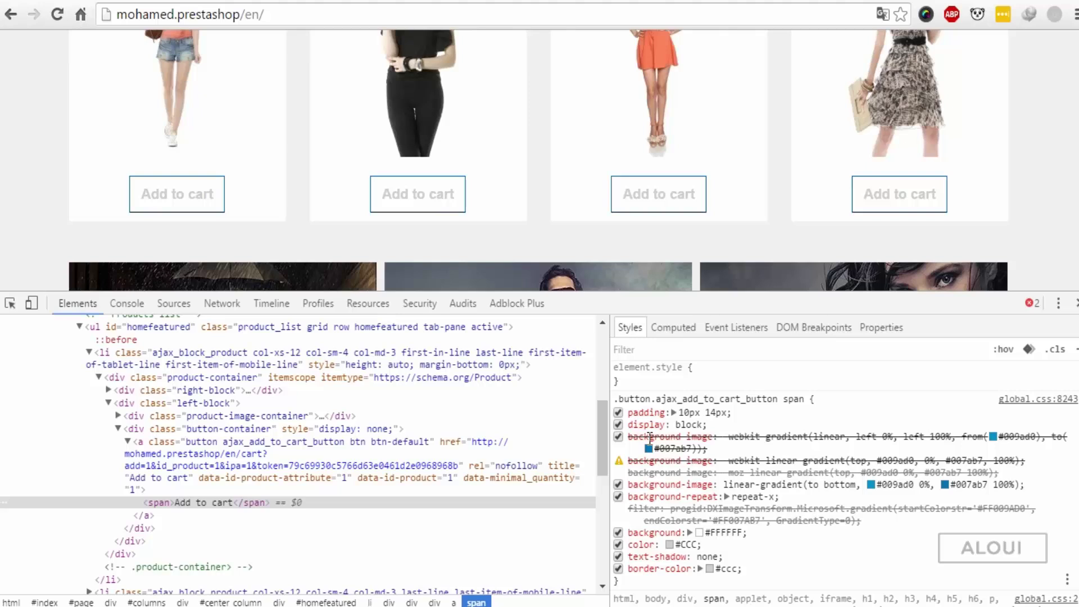
pyautogui.press('Tab')
pyautogui.press('BackSpace')
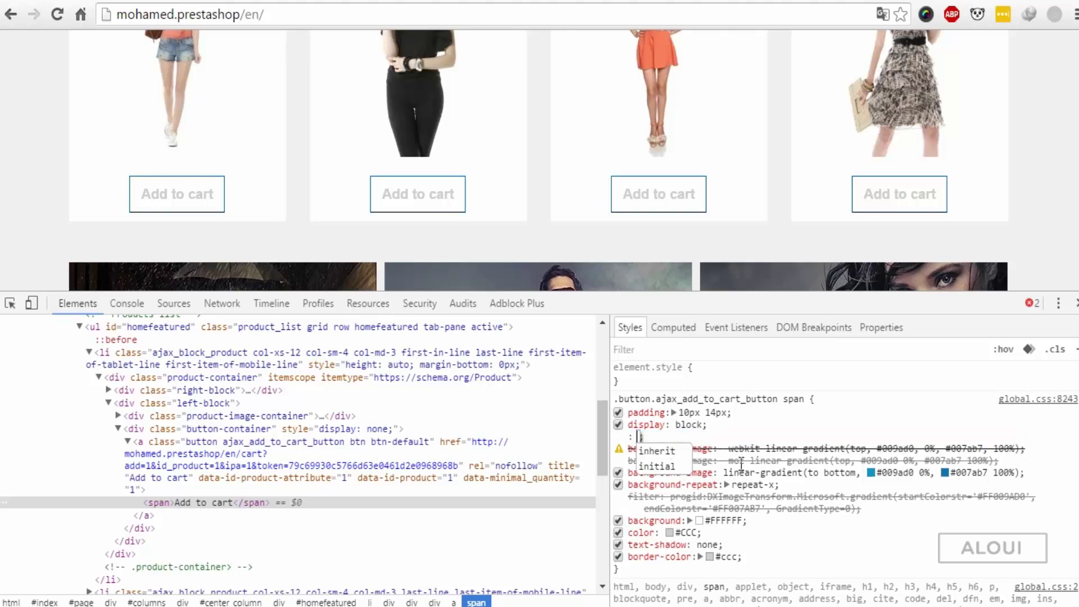
pyautogui.press('BackSpace')
pyautogui.press('Tab')
pyautogui.press('BackSpace')
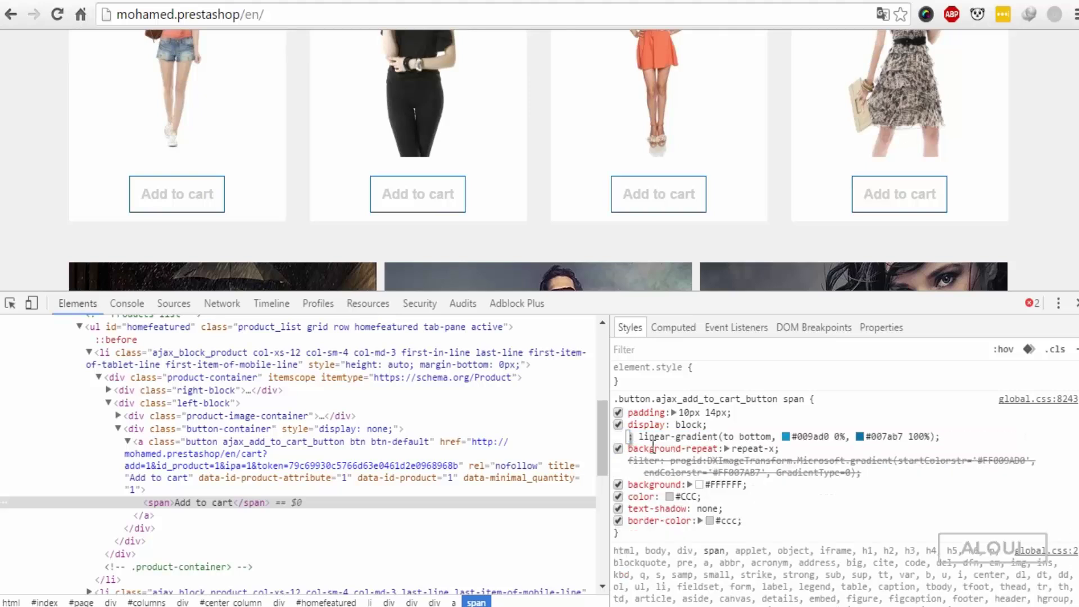
# - Remove the remaining gradient, background-repeat and filter declarations
pyautogui.press('BackSpace')
pyautogui.press('Tab')
pyautogui.press('BackSpace')
pyautogui.press('Tab')
pyautogui.press('BackSpace')
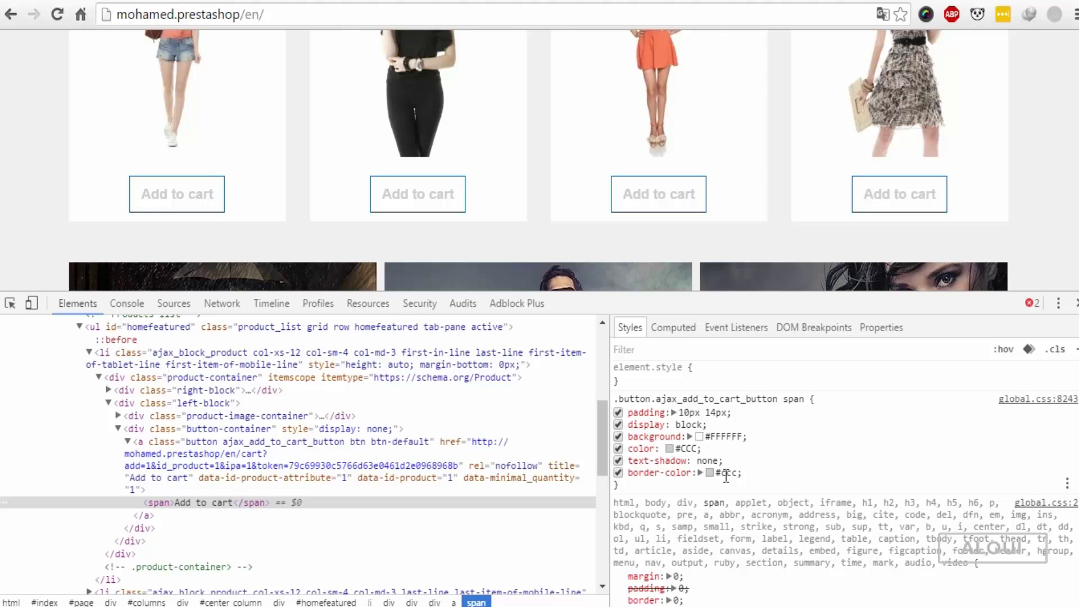
# - Toggle the label padding off and back on, comparing against the mockup
pyautogui.click(619, 413)
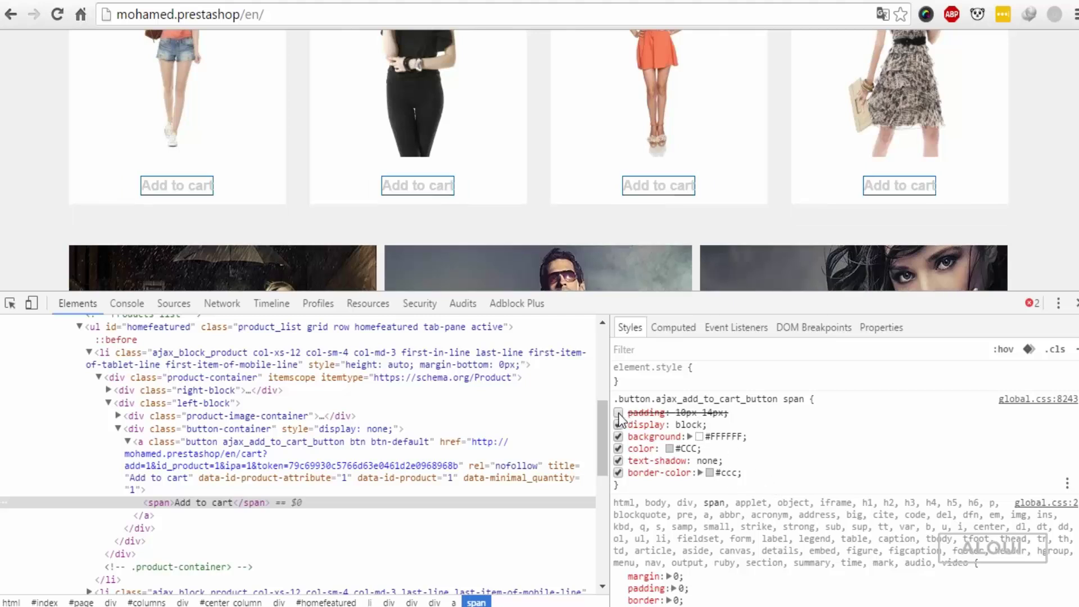
pyautogui.hotkey('ctrl', 'Tab')
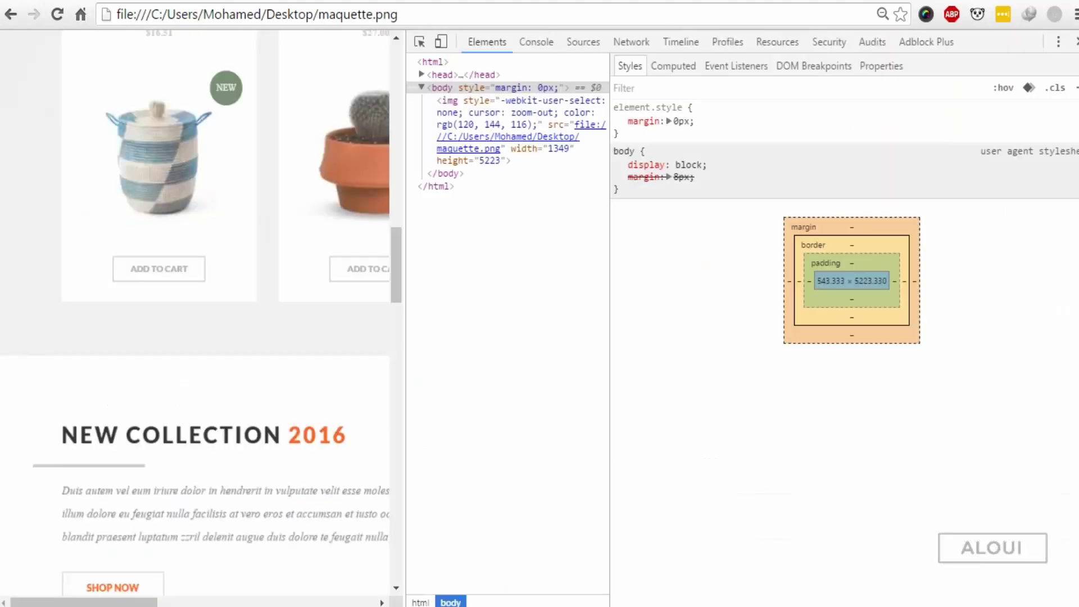
pyautogui.hotkey('ctrl', 'Tab')
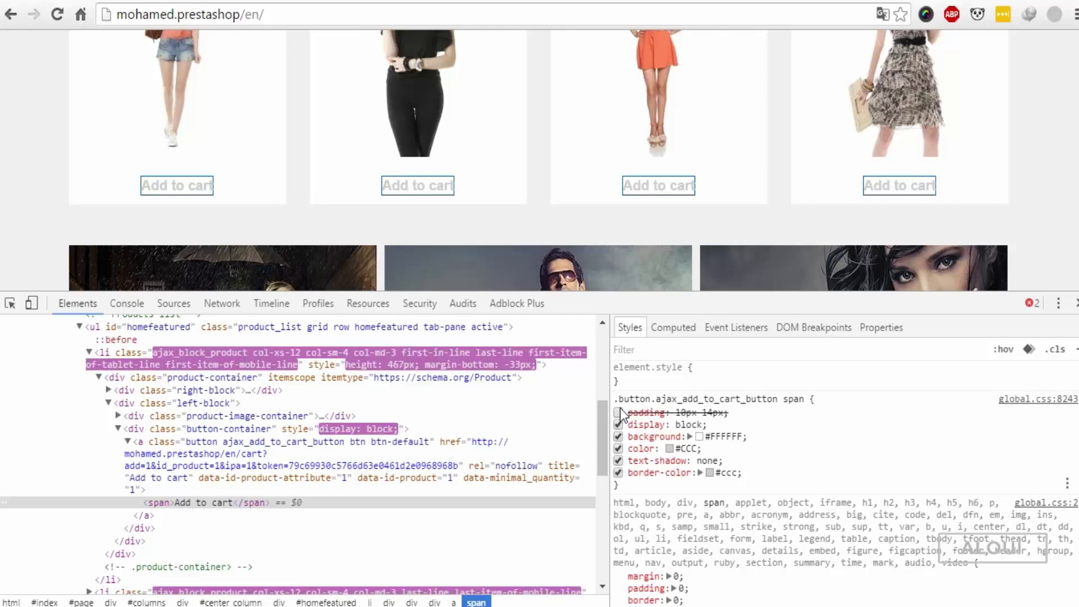
pyautogui.click(620, 412)
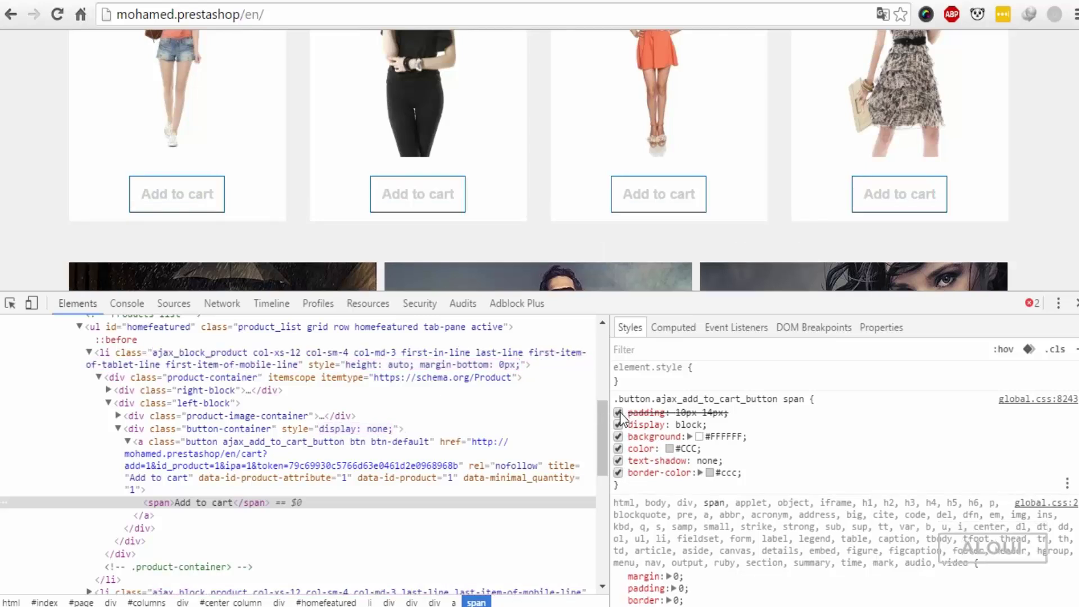
# - Change the label padding to 5px 14px and add text-transform: uppercase
pyautogui.click(687, 413)
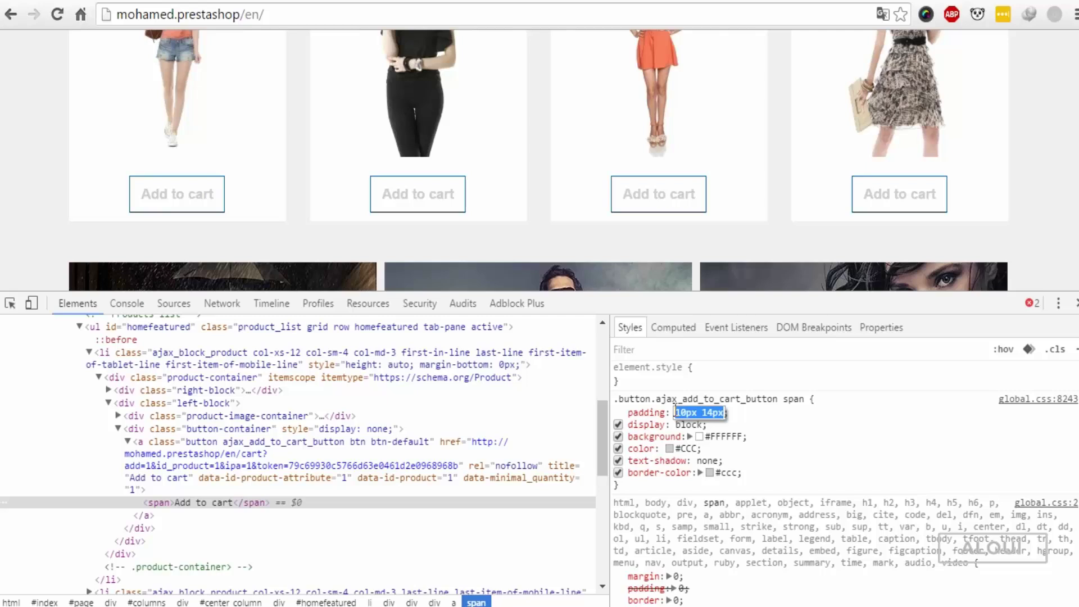
pyautogui.press('Down')
pyautogui.press('Down')
pyautogui.press('Down')
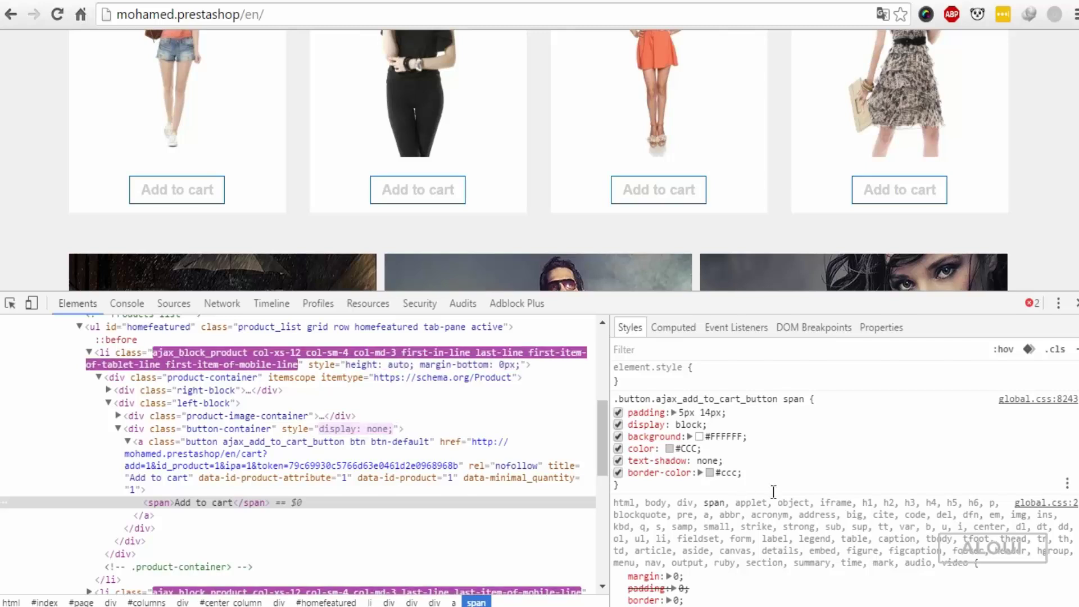
pyautogui.click(770, 486)
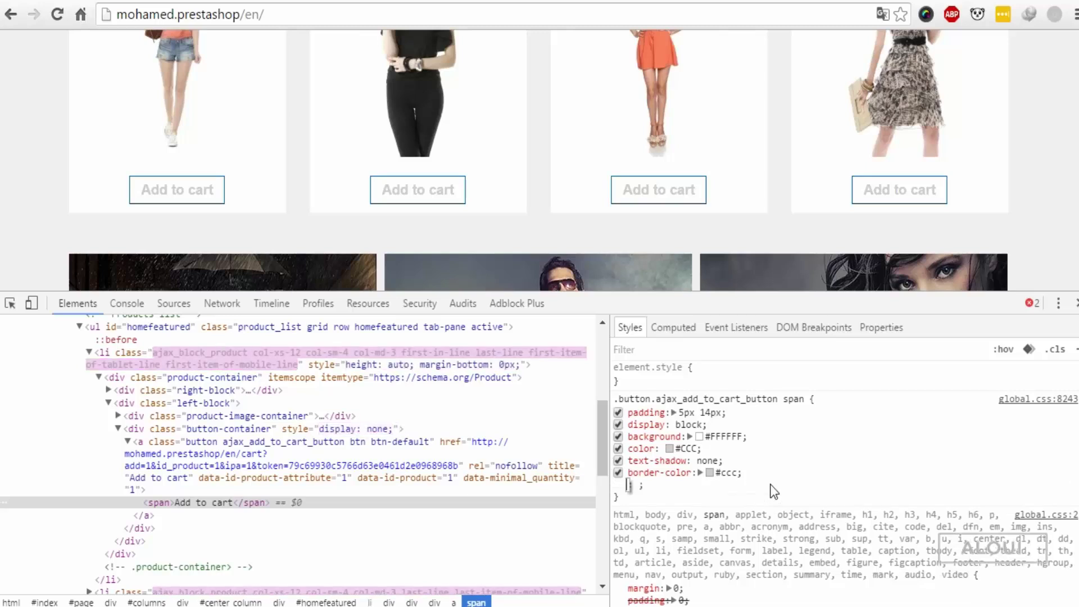
pyautogui.write('tet')
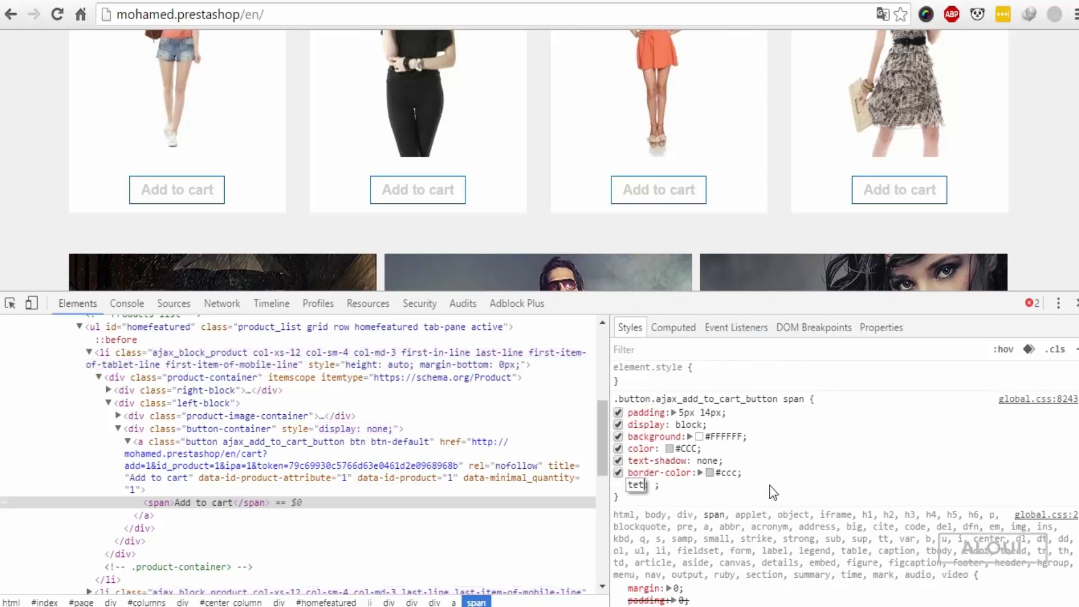
pyautogui.write('x-')
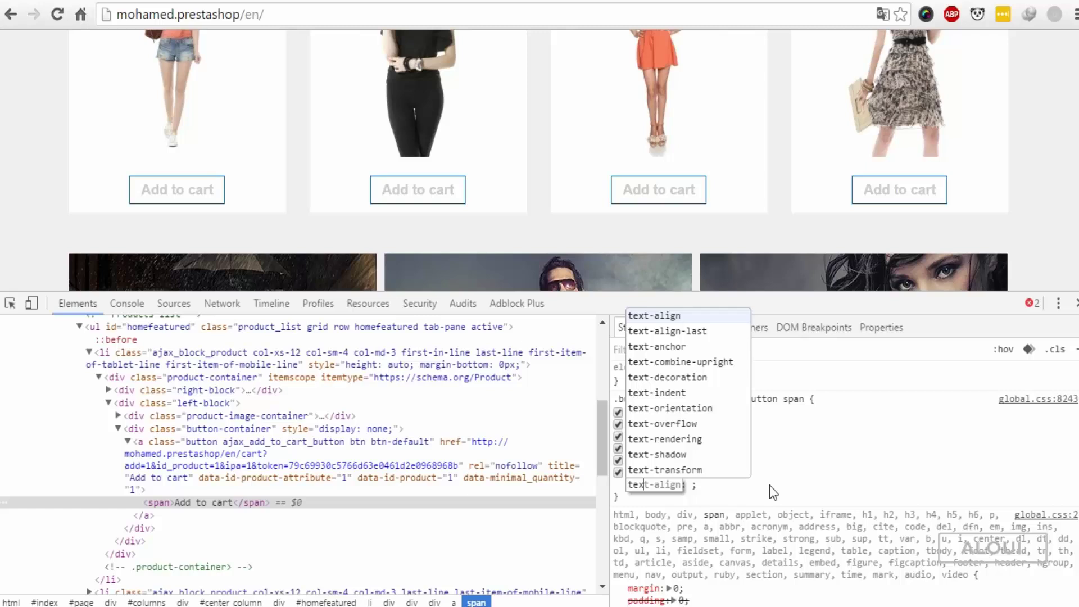
pyautogui.write('tr')
pyautogui.press('Tab')
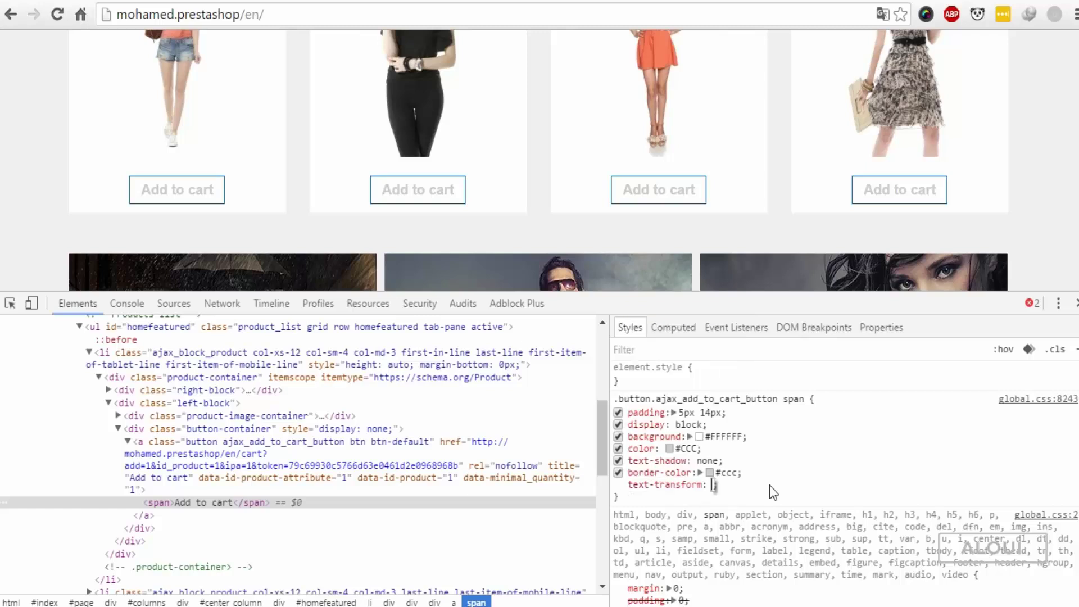
pyautogui.write('u')
pyautogui.press('Tab')
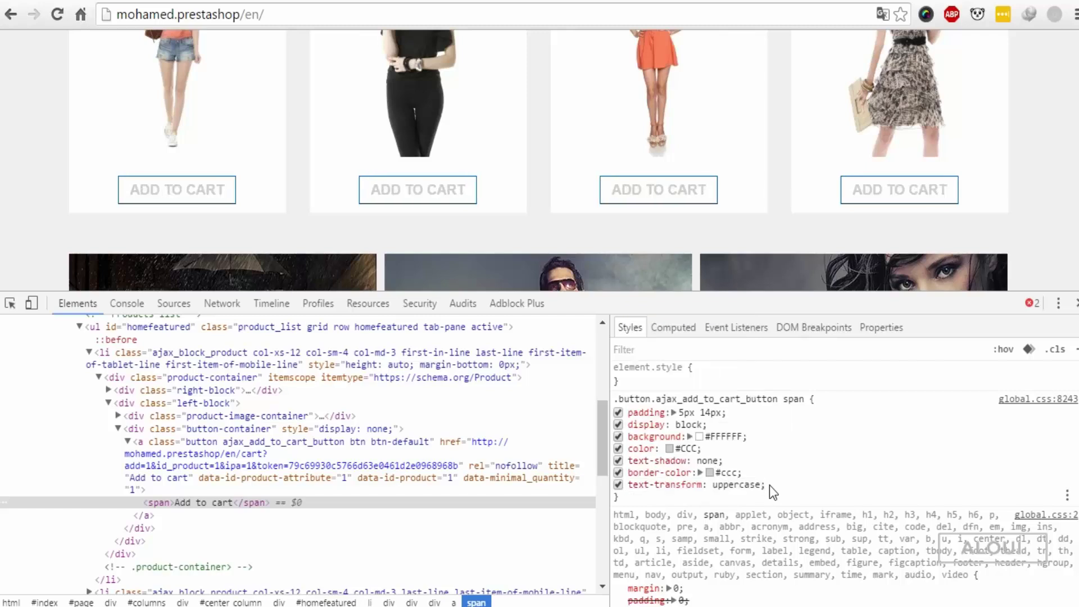
pyautogui.press('Return')
pyautogui.write('font-')
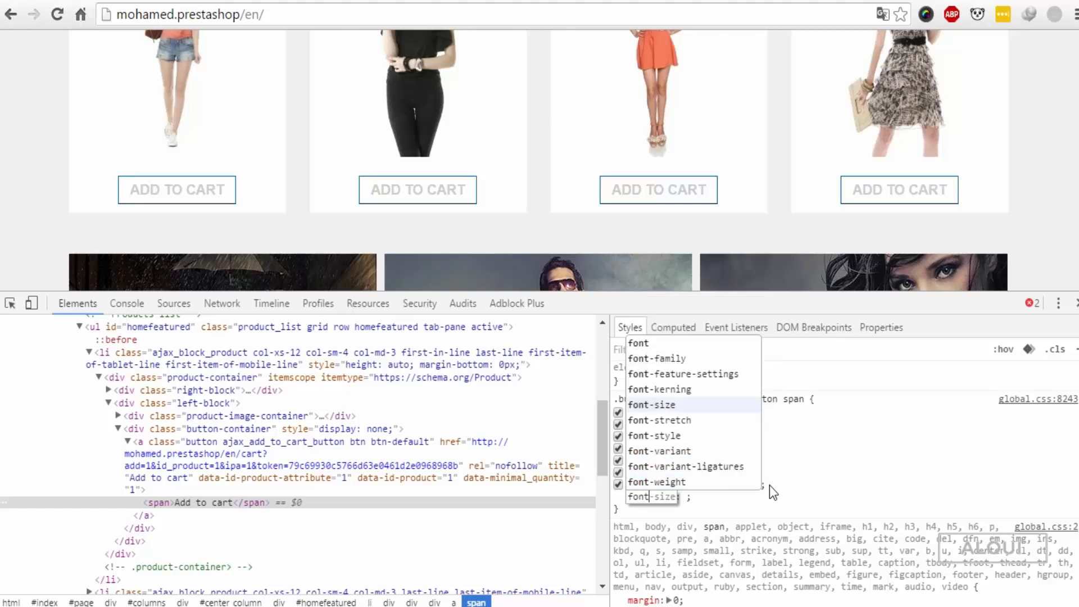
# - Try a font-size declaration, compare it with the mockup, then delete it
pyautogui.press('Tab')
pyautogui.write('1em')
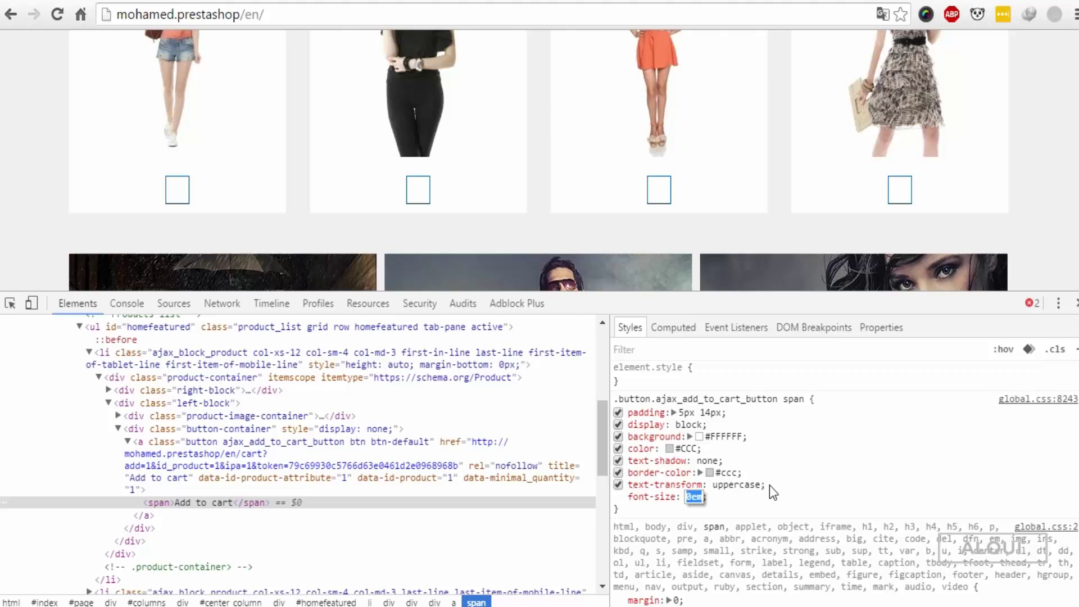
pyautogui.hotkey('ctrl', 'Tab')
pyautogui.hotkey('ctrl', 'Tab')
pyautogui.hotkey('ctrl', 'Tab')
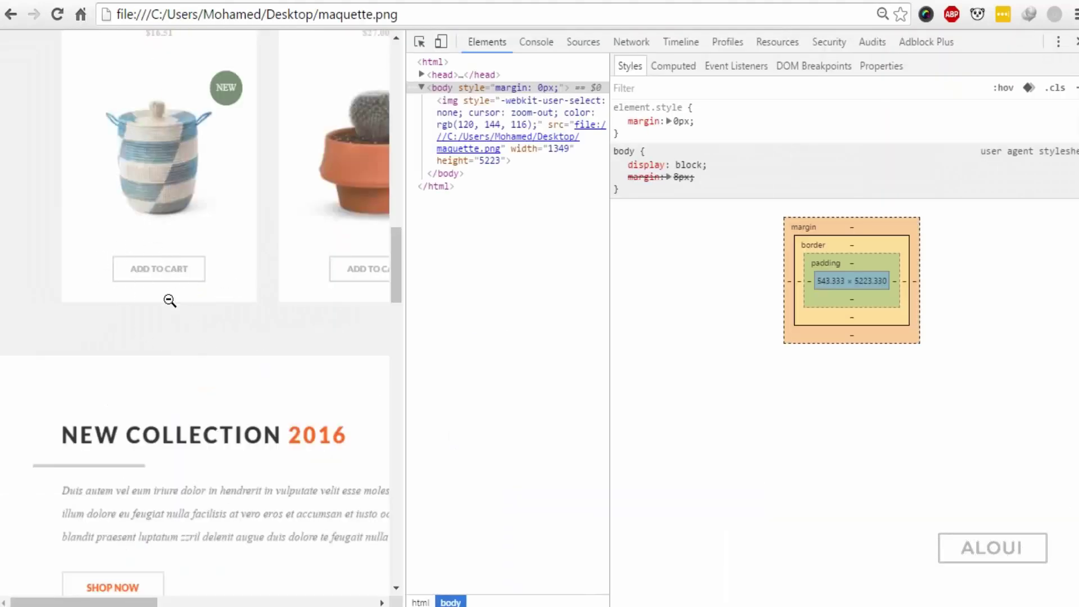
pyautogui.hotkey('ctrl', 'Tab')
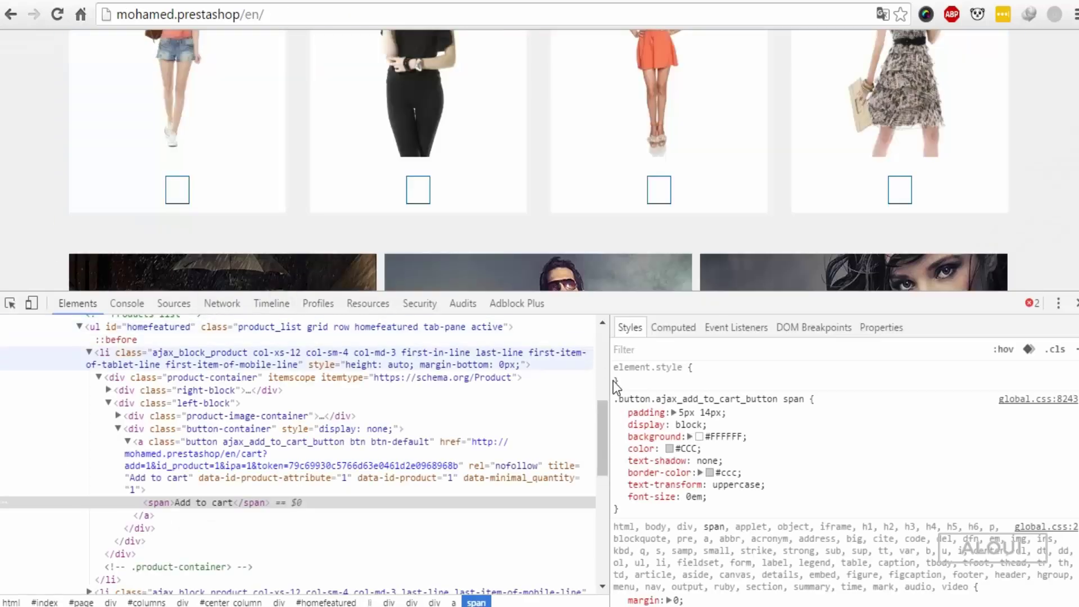
pyautogui.doubleClick(654, 497)
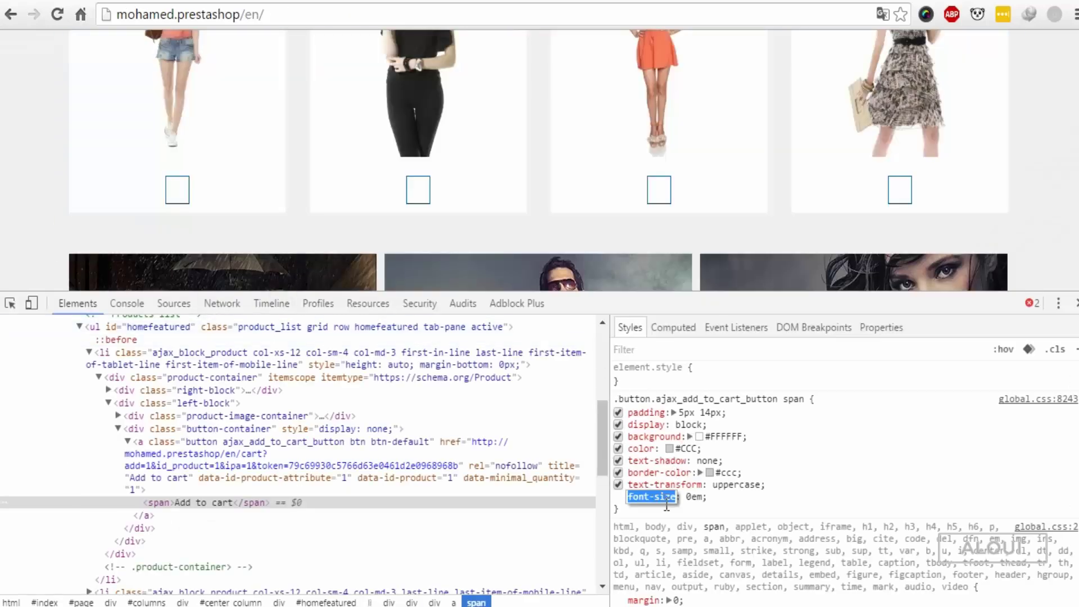
pyautogui.press('BackSpace')
pyautogui.press('Return')
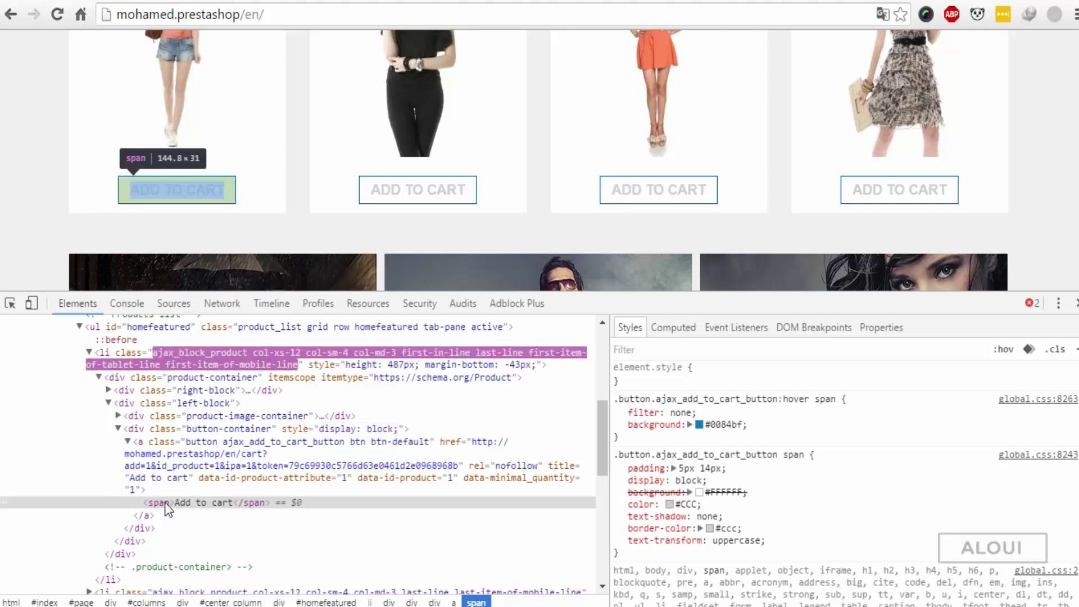
# - Add a 2px solid border to the Add to cart label rule
pyautogui.click(218, 501)
pyautogui.moveTo(675, 449)
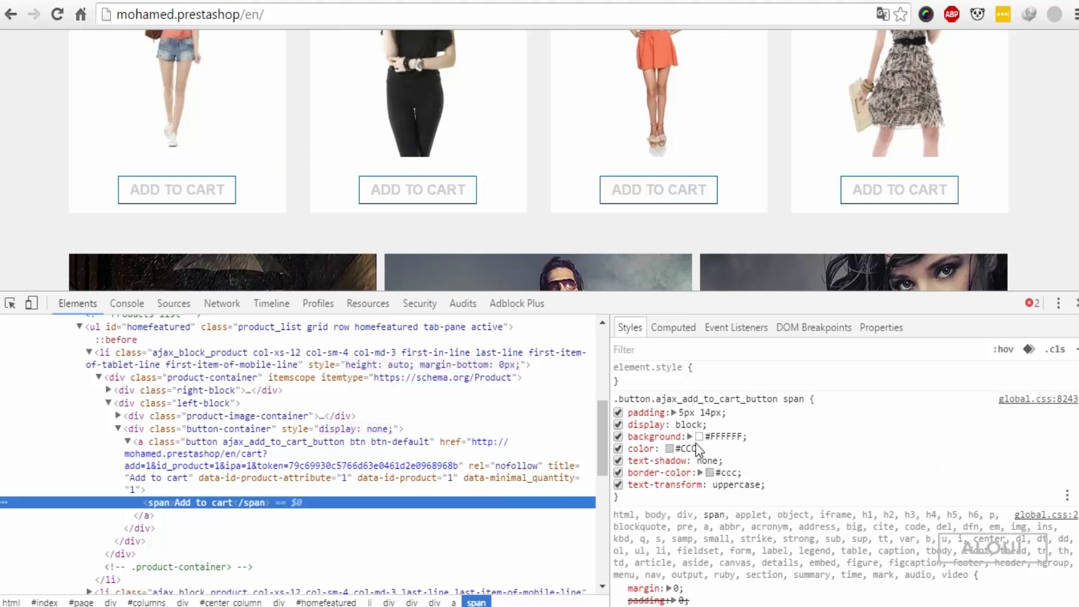
pyautogui.click(810, 492)
pyautogui.write('border')
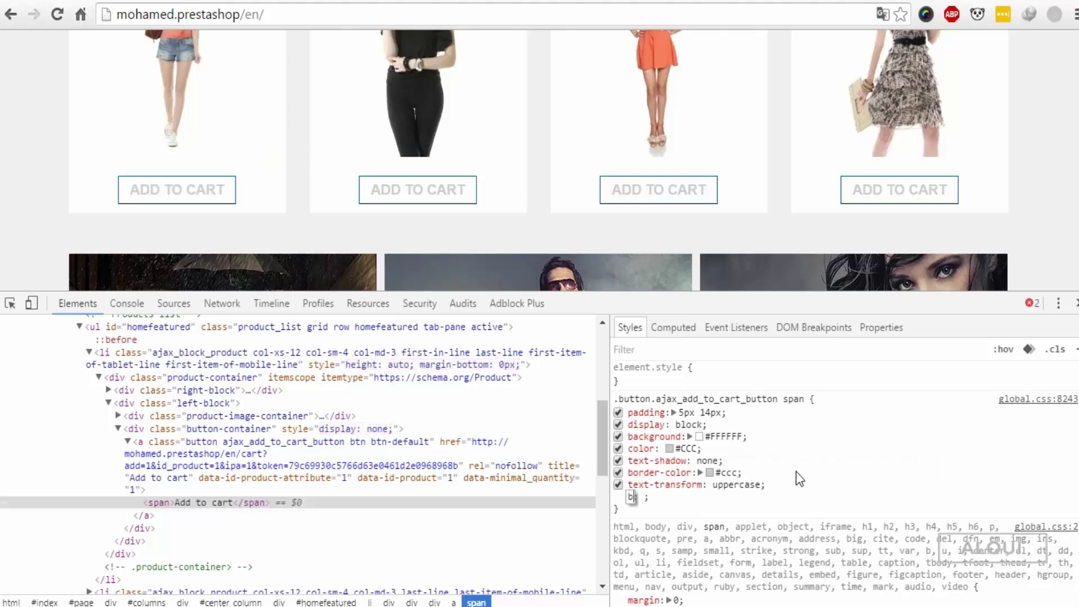
pyautogui.press('Tab')
pyautogui.write('2px so')
pyautogui.write('lid')
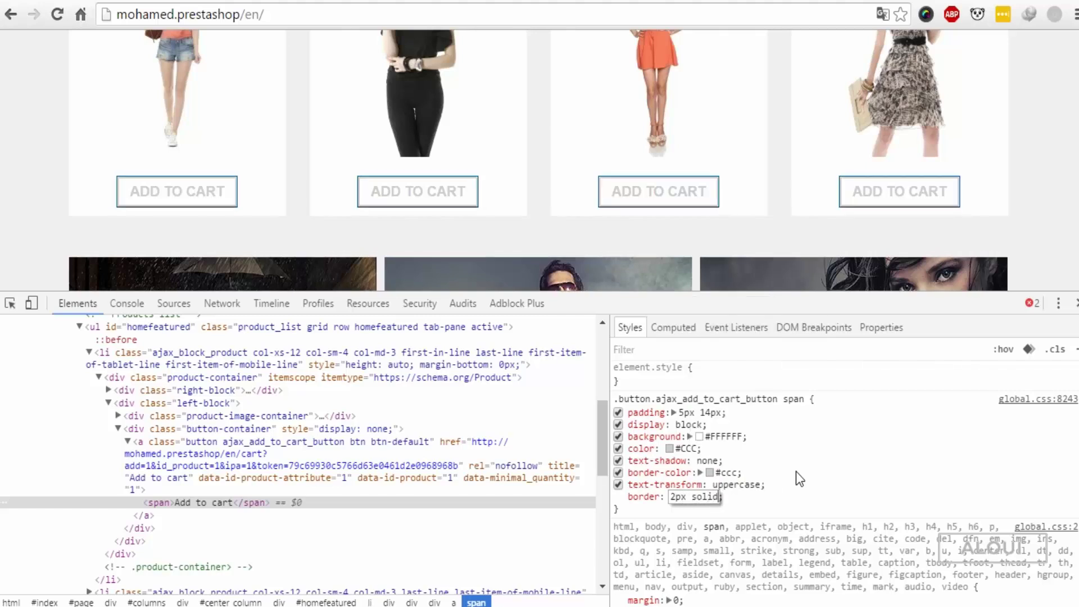
pyautogui.press('Return')
pyautogui.scroll(-3, 725, 443)
pyautogui.scroll(-3, 724, 443)
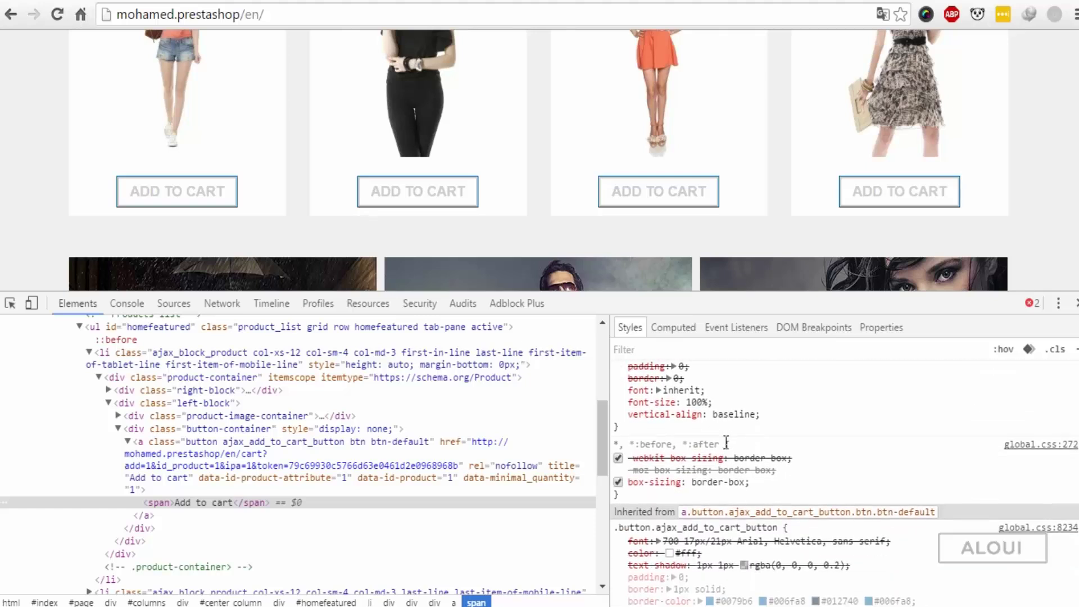
pyautogui.scroll(-3, 725, 442)
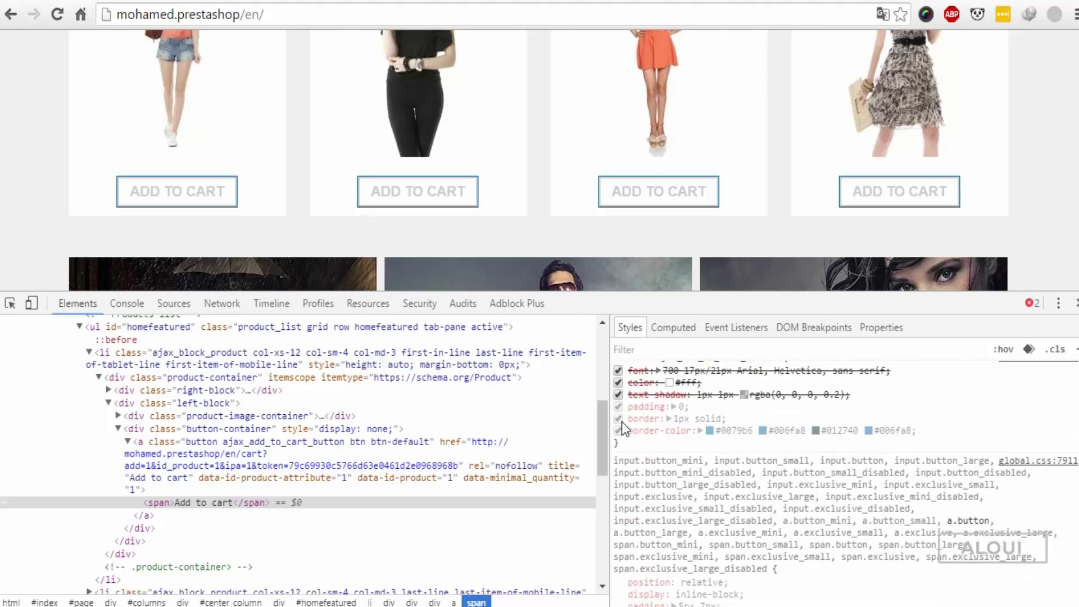
pyautogui.scroll(-1, 620, 426)
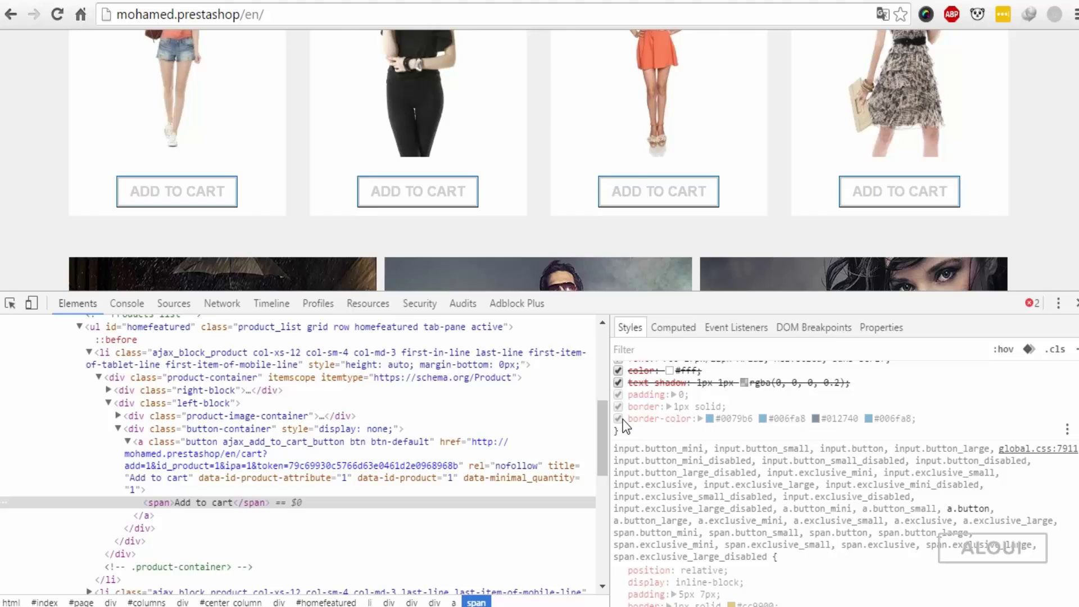
# - Disable the inherited blue border colour, make #ccc !important, and select the rule's declarations
pyautogui.click(619, 419)
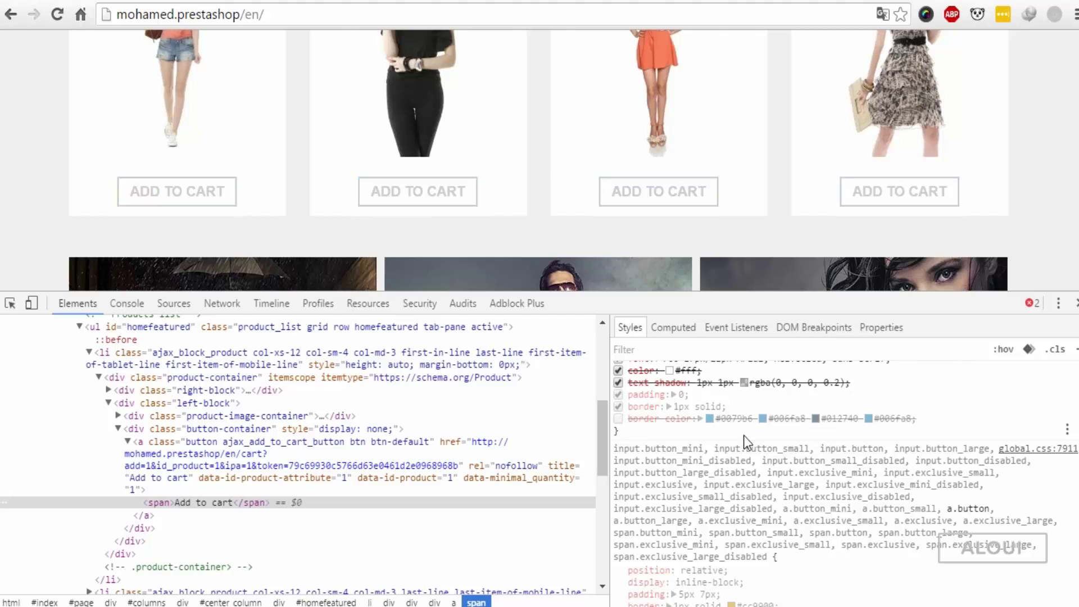
pyautogui.scroll(5, 735, 411)
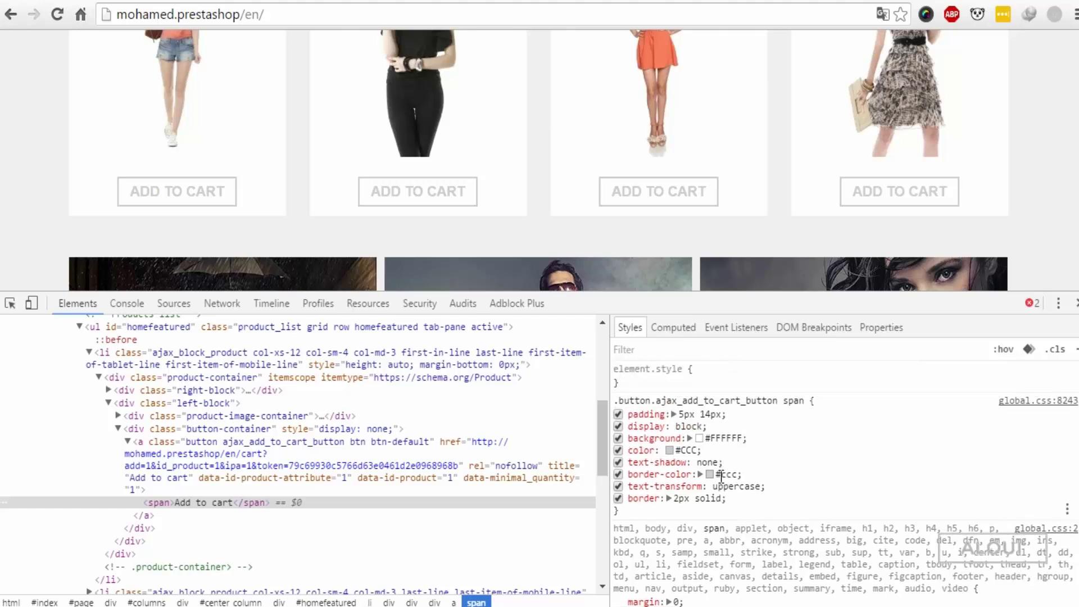
pyautogui.click(728, 474)
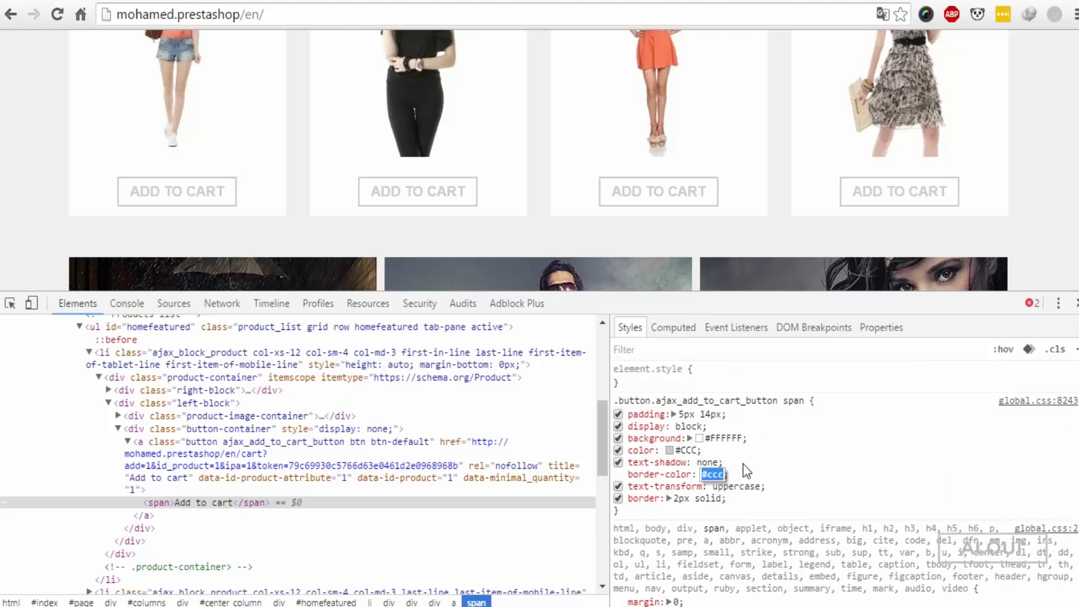
pyautogui.write('!important')
pyautogui.press('Return')
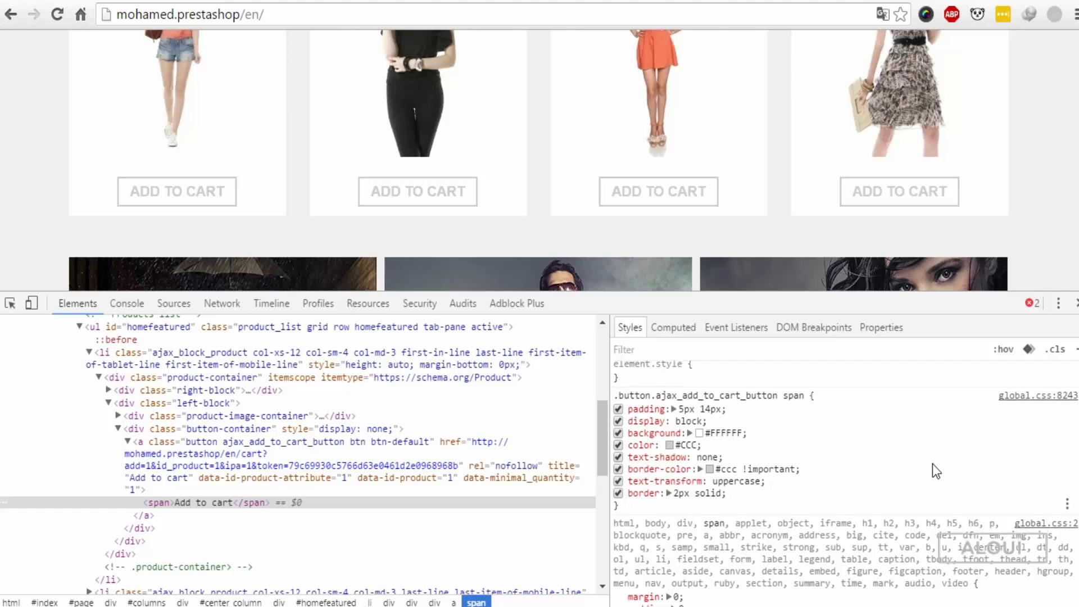
pyautogui.scroll(-3, 934, 465)
pyautogui.scroll(-3, 706, 492)
pyautogui.click(620, 506)
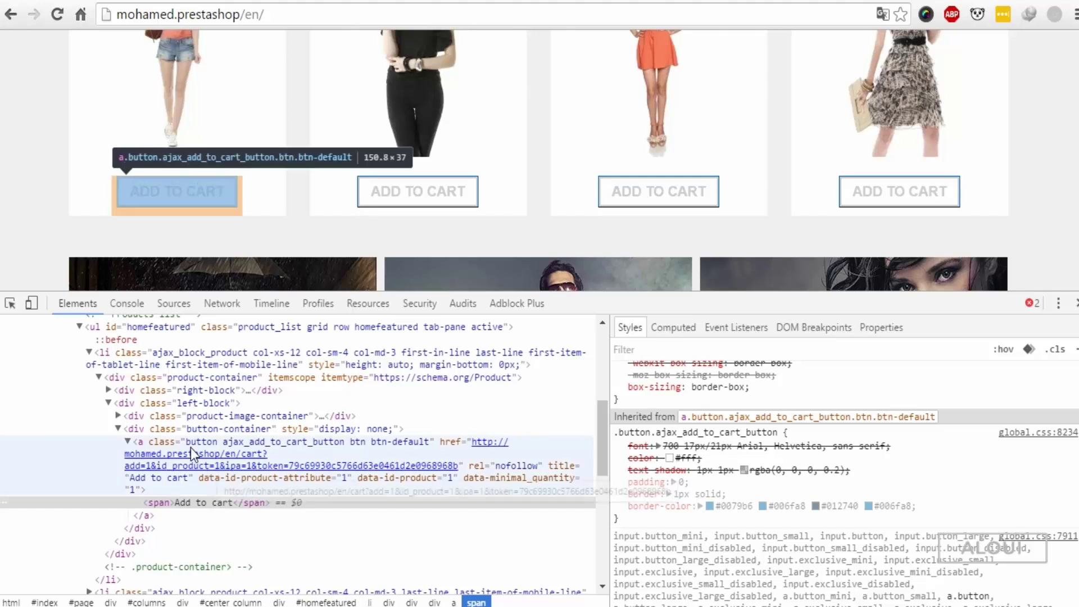
pyautogui.scroll(3, 623, 463)
pyautogui.scroll(3, 623, 458)
pyautogui.scroll(1, 675, 490)
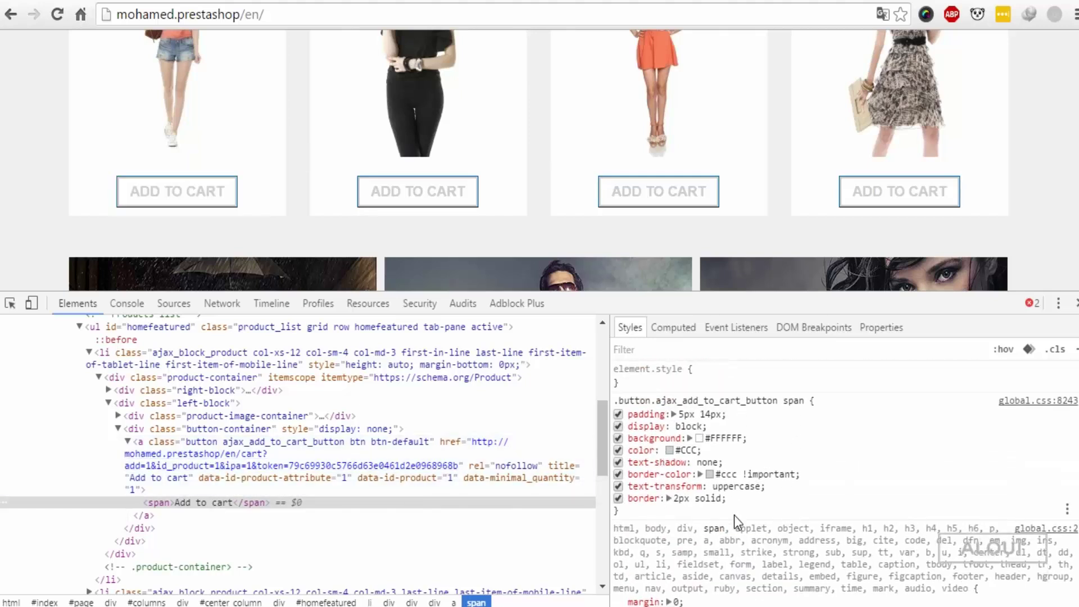
pyautogui.moveTo(731, 503); pyautogui.dragTo(644, 412)
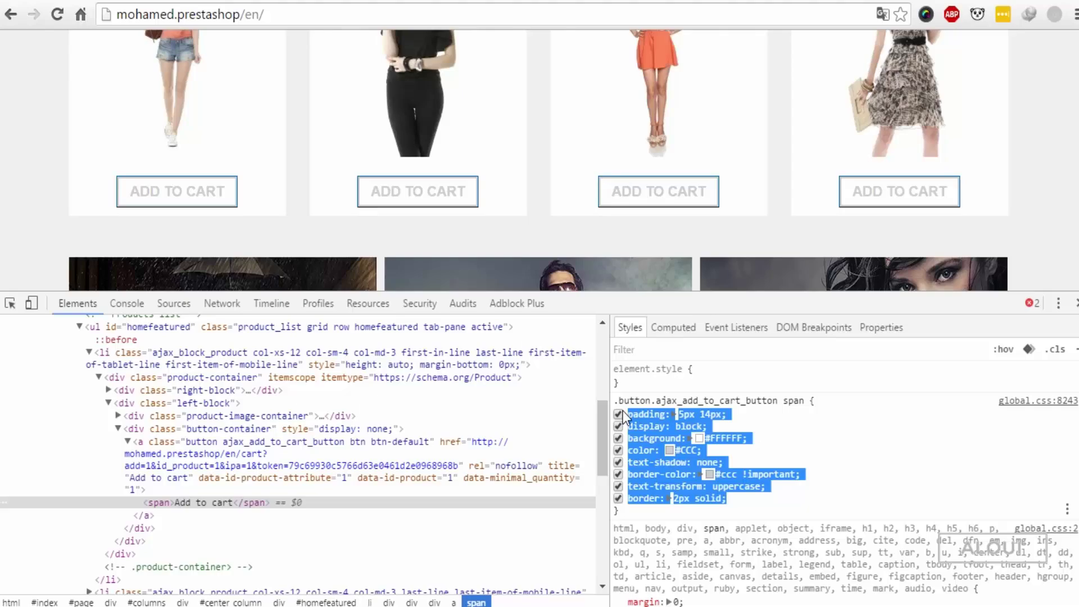
# - Open global.css in PhpStorm at line 8243
pyautogui.hotkey('alt', 'Tab')
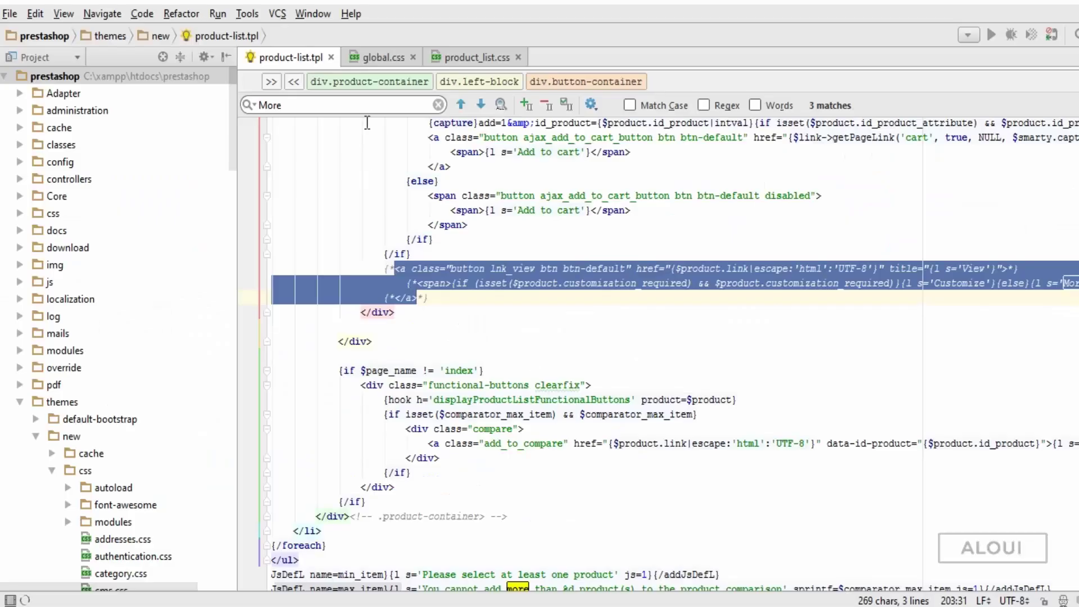
pyautogui.click(379, 58)
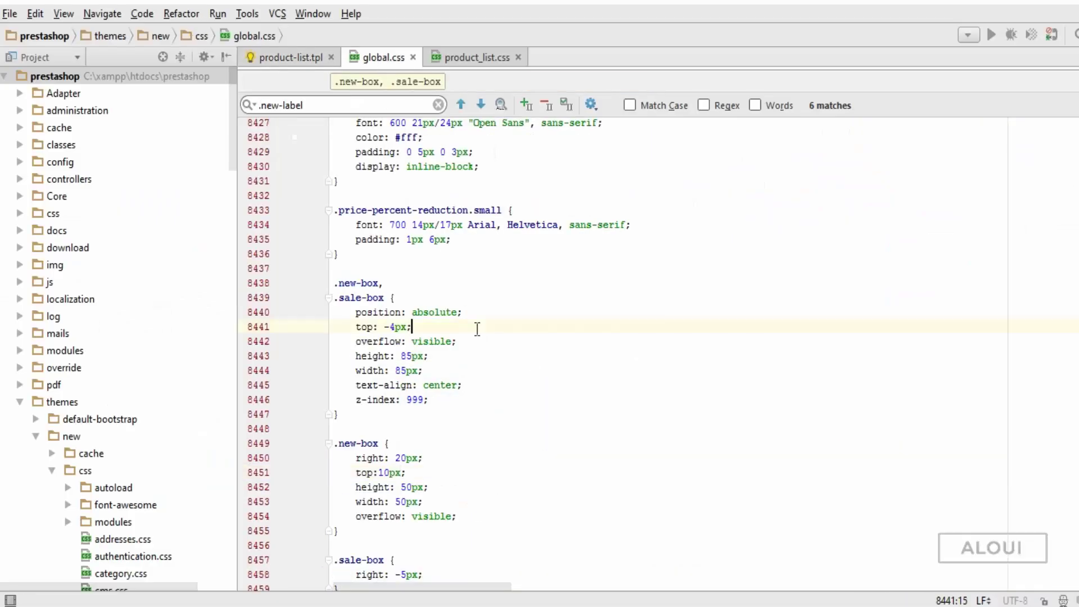
pyautogui.scroll(10, 323, 362)
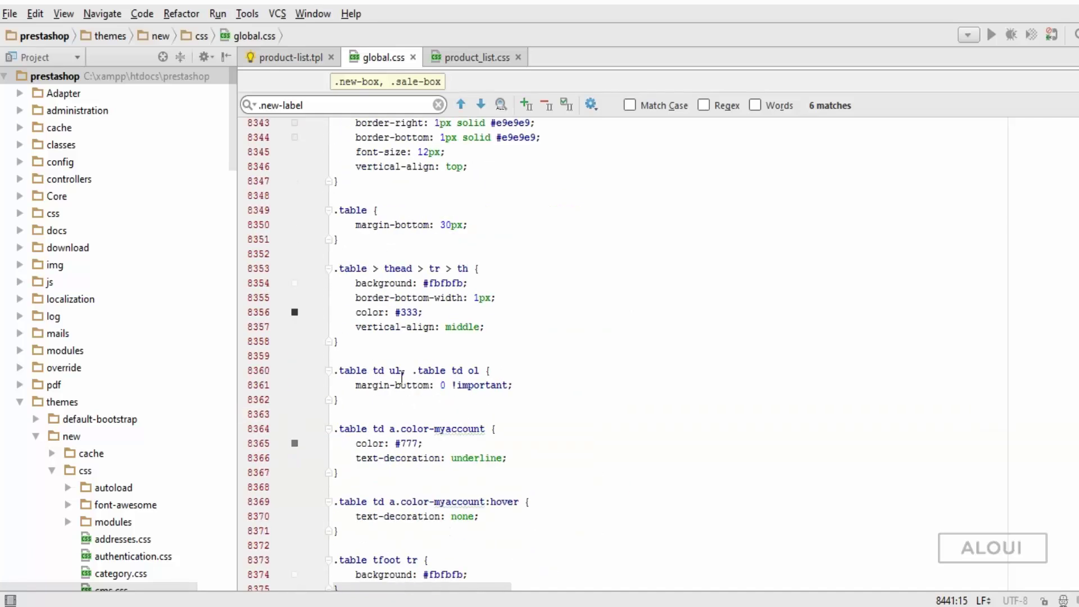
pyautogui.hotkey('ctrl', 'g')
pyautogui.write('8243')
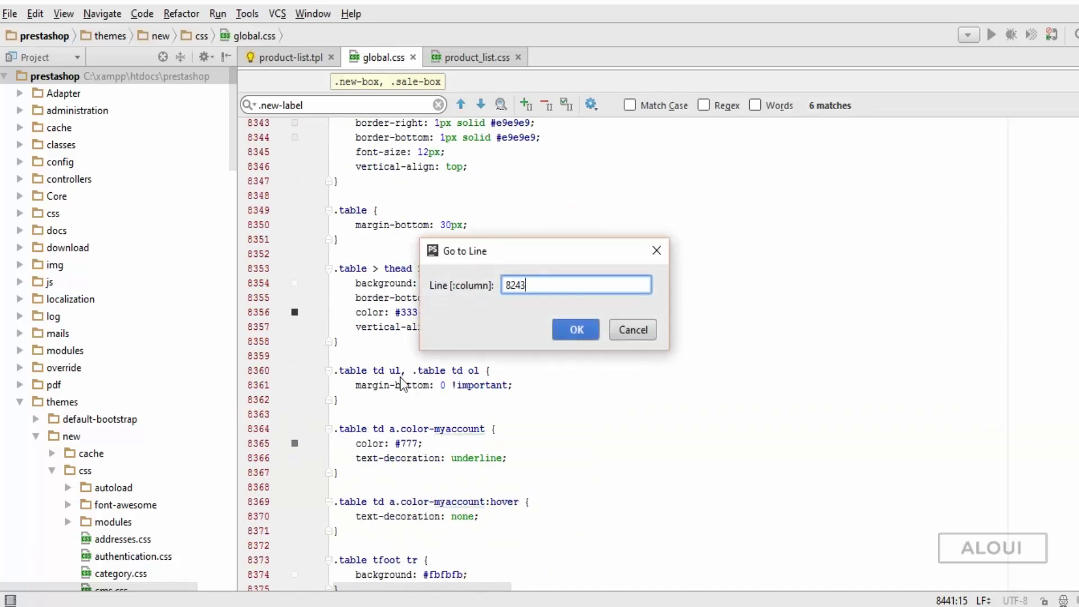
pyautogui.press('Return')
# - Replace the span rule's old gradient declarations with the copied CSS
pyautogui.moveTo(1016, 443); pyautogui.dragTo(268, 297)
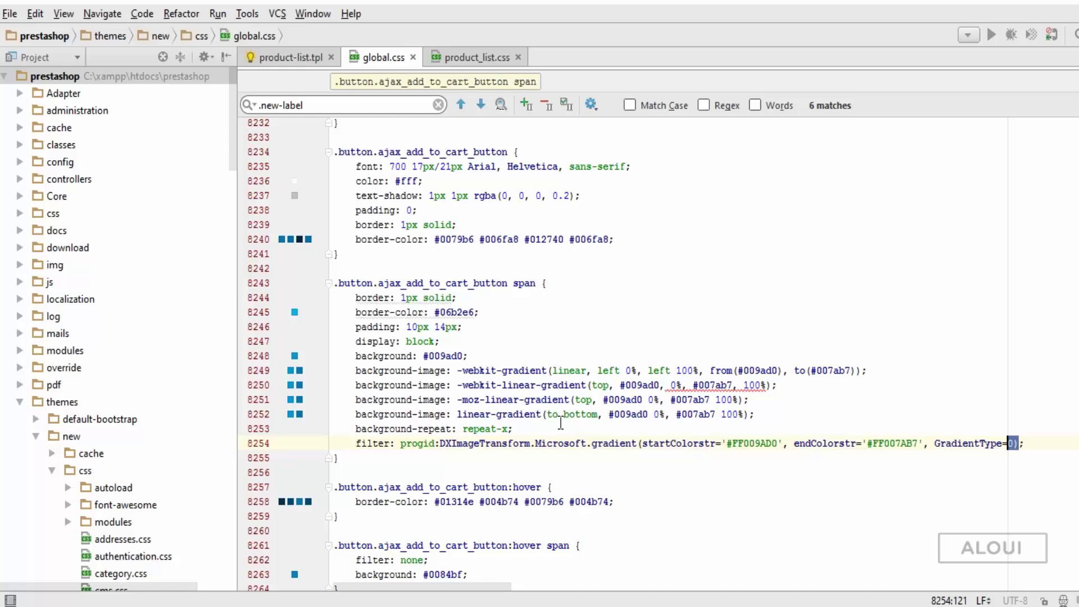
pyautogui.press('Delete')
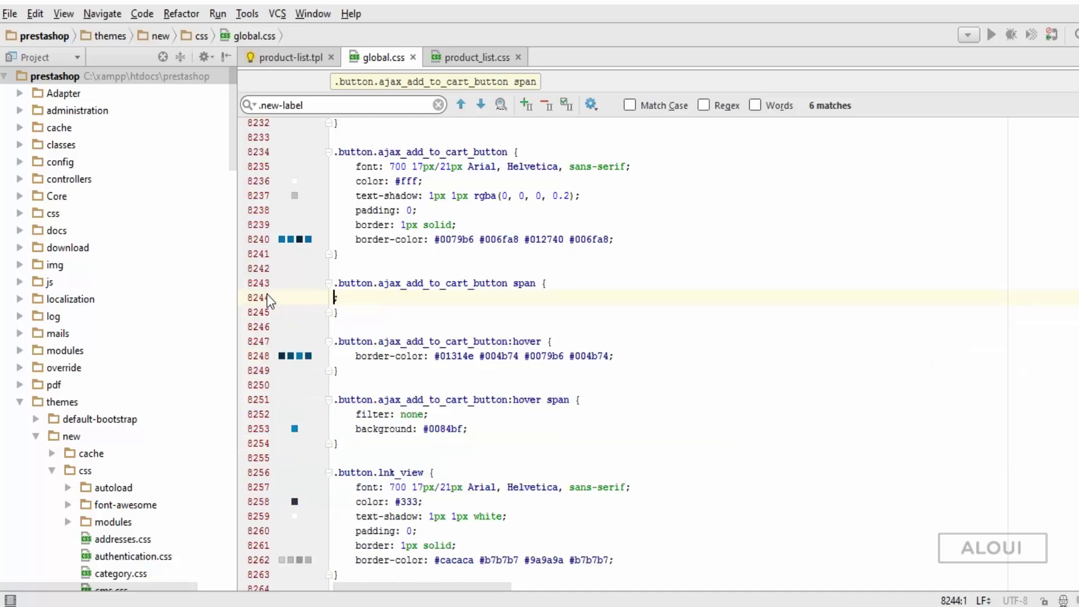
pyautogui.write('padding: 5px 14px;     display: block;     background: #FFFFFF;     color: #CCC;     text-shadow: none;     border-color: #ccc !important;     text-transform: uppercase;     border: 2px solid;')
pyautogui.hotkey('alt', 'Tab')
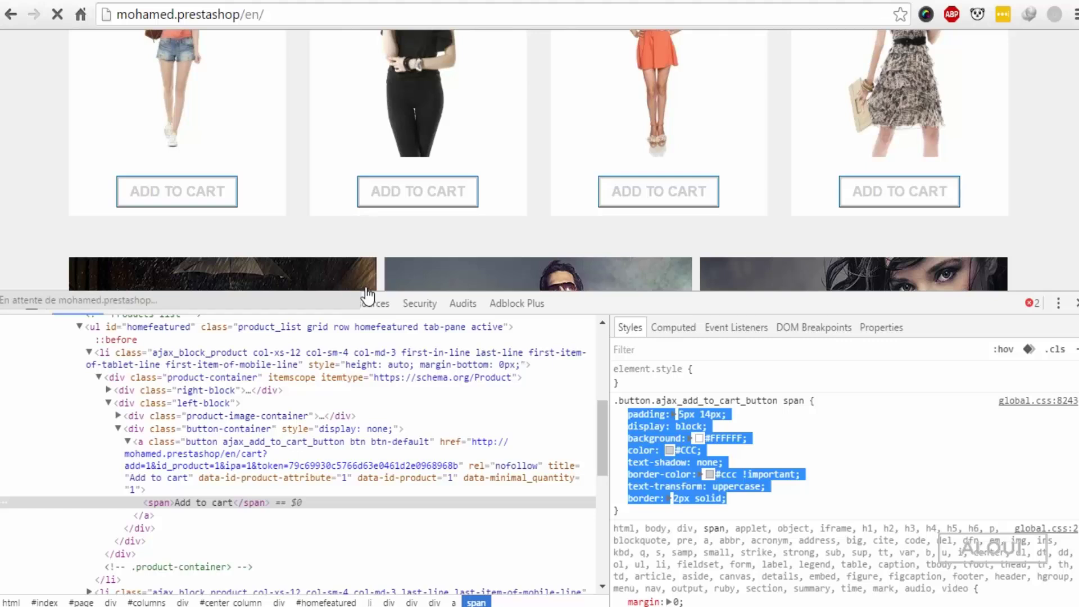
# - Reload the shop, close DevTools to review the product grid, then view maquette.png
pyautogui.press('F5')
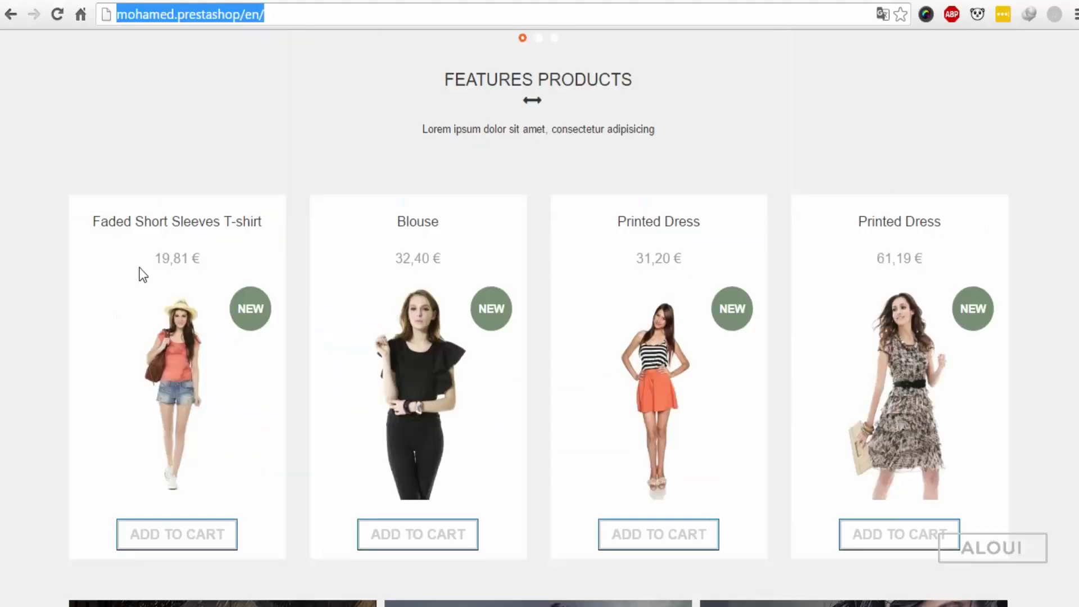
pyautogui.press('F12')
pyautogui.scroll(-2, 66, 258)
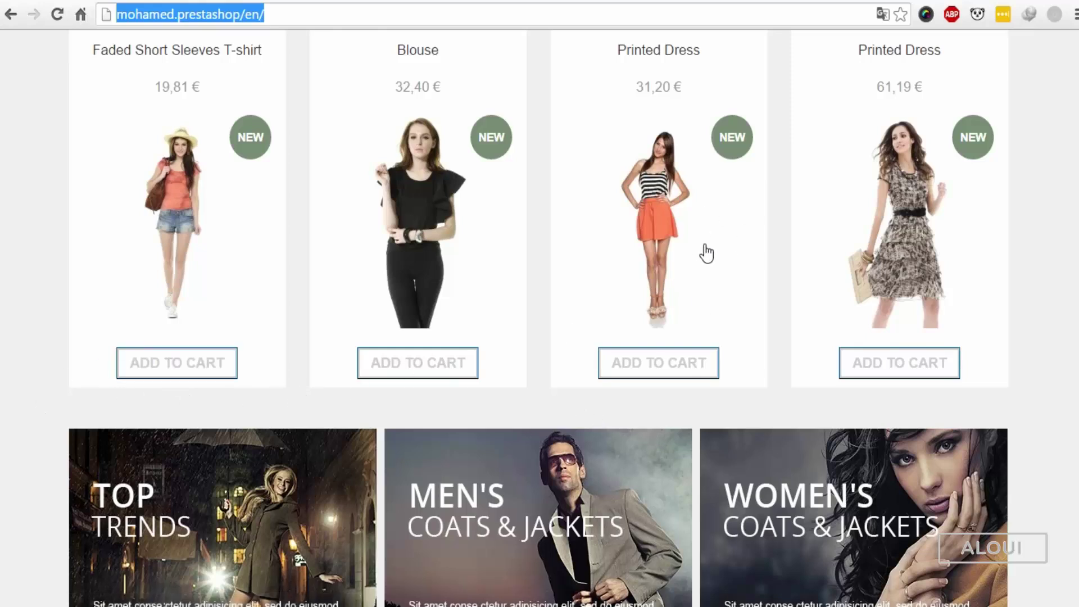
pyautogui.click(177, 368)
pyautogui.scroll(-1, 2, 402)
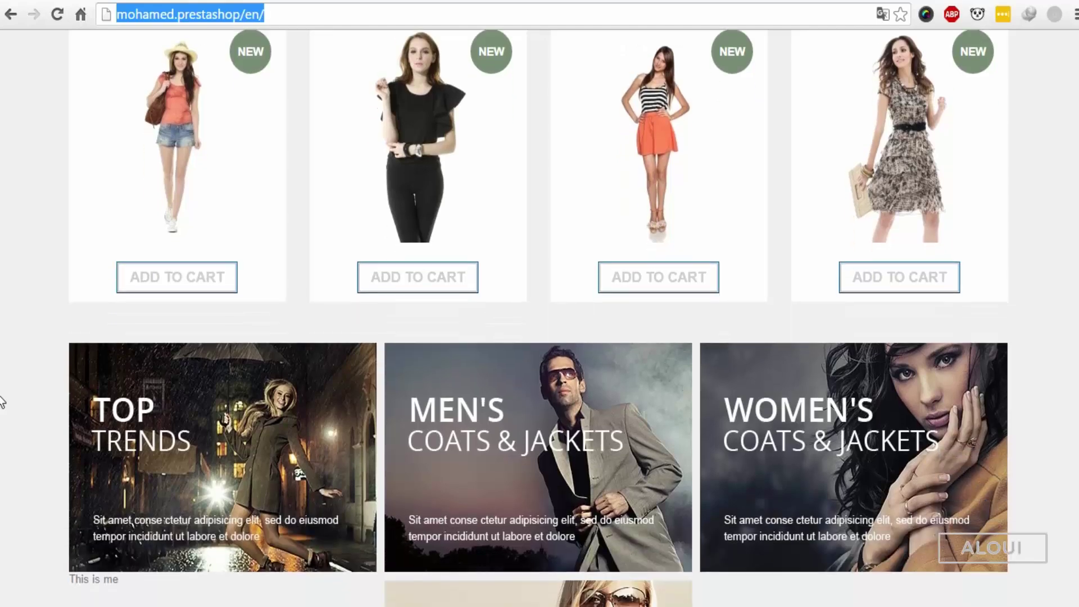
pyautogui.scroll(-2, 2, 402)
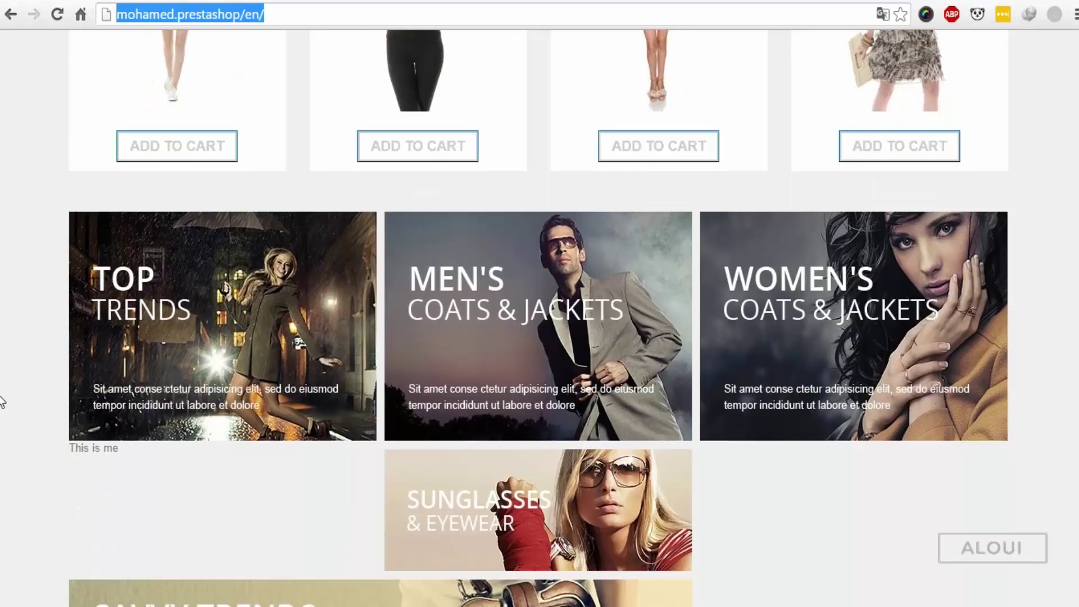
pyautogui.scroll(-2, 1, 401)
pyautogui.hotkey('ctrl', 'Tab')
pyautogui.scroll(-1, 56, 215)
pyautogui.scroll(-3, 57, 215)
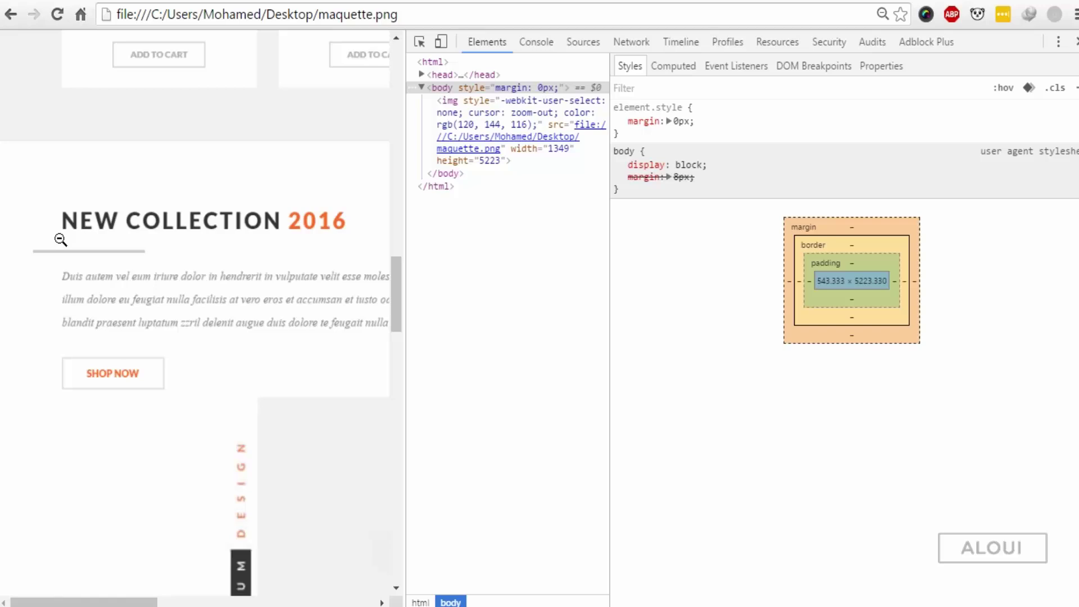
pyautogui.moveTo(405, 88); pyautogui.dragTo(835, 88)
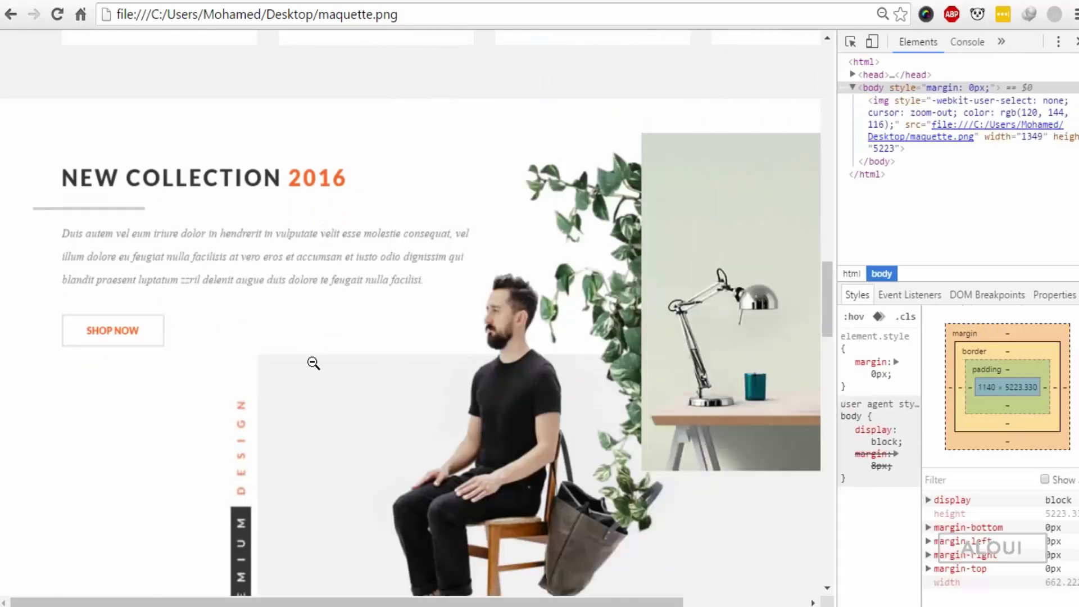
pyautogui.scroll(-5, 313, 357)
pyautogui.scroll(-5, 312, 358)
pyautogui.scroll(-5, 312, 357)
pyautogui.scroll(4, 312, 358)
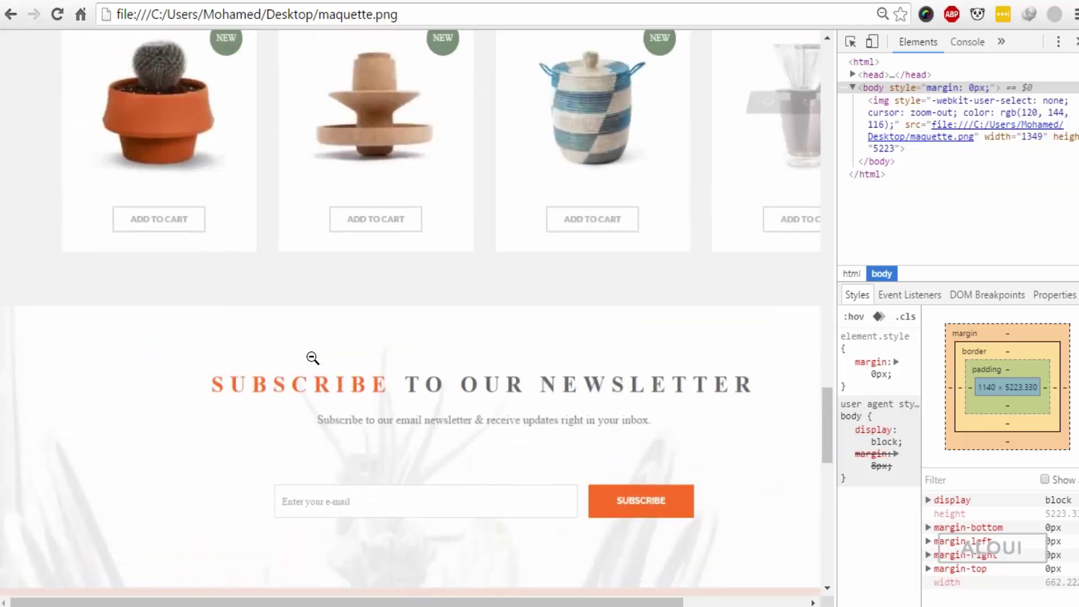
pyautogui.scroll(-2, 313, 358)
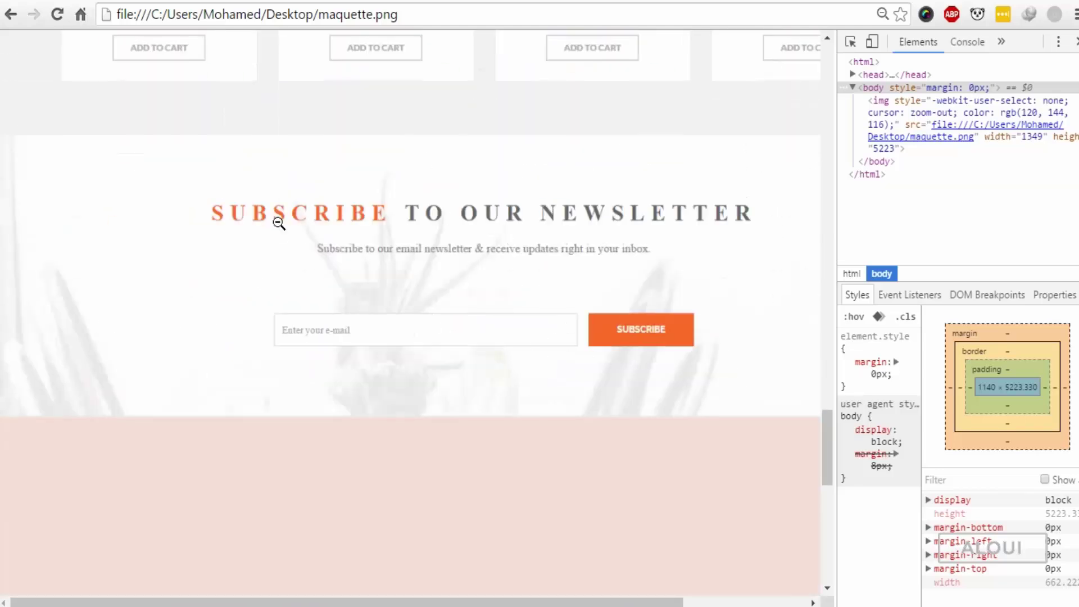